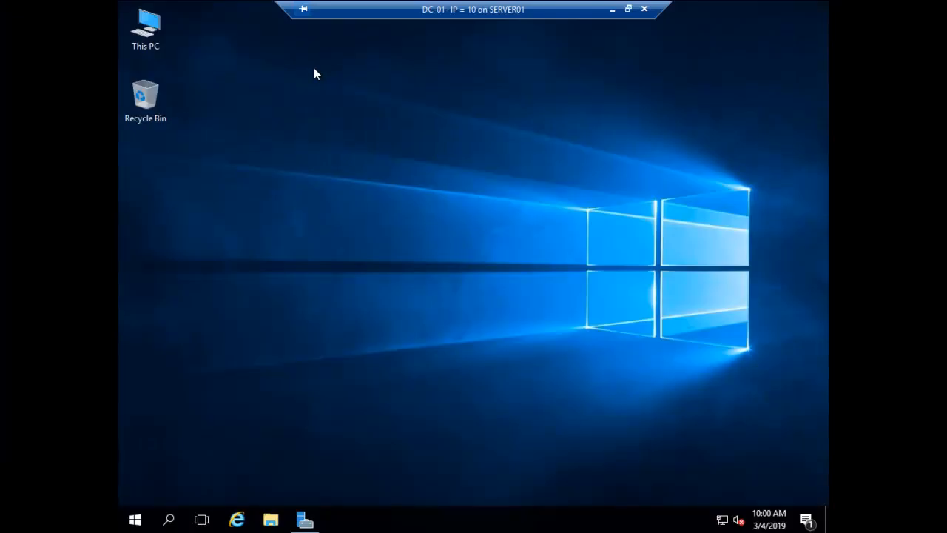
# Check the Ethernet adapter's IPv4 preferred DNS server address, closing everything without changes
pyautogui.rightClick(722, 519)
pyautogui.click(723, 509)
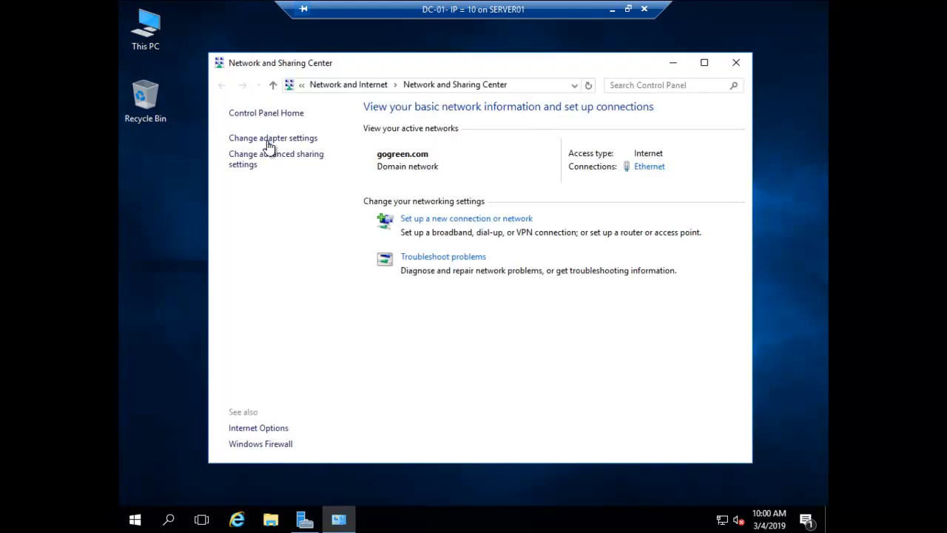
pyautogui.click(268, 140)
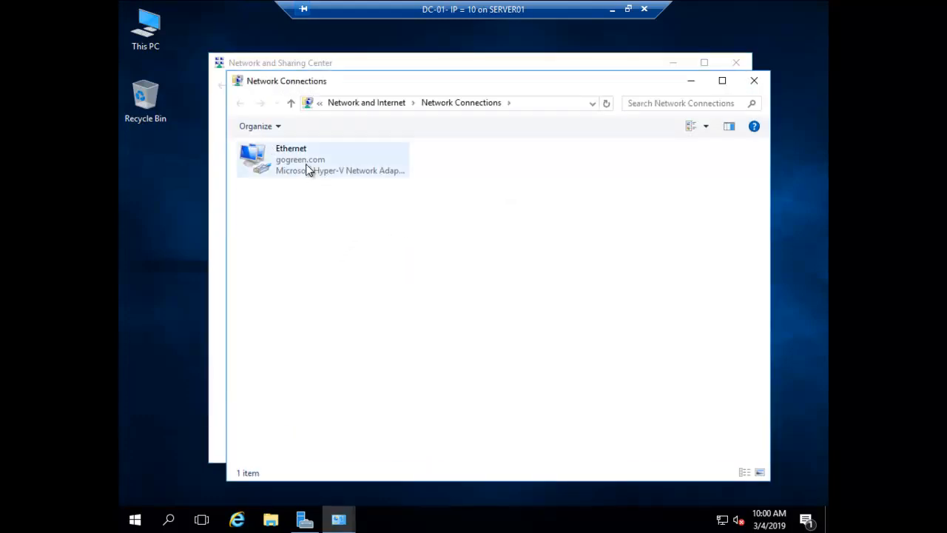
pyautogui.rightClick(299, 154)
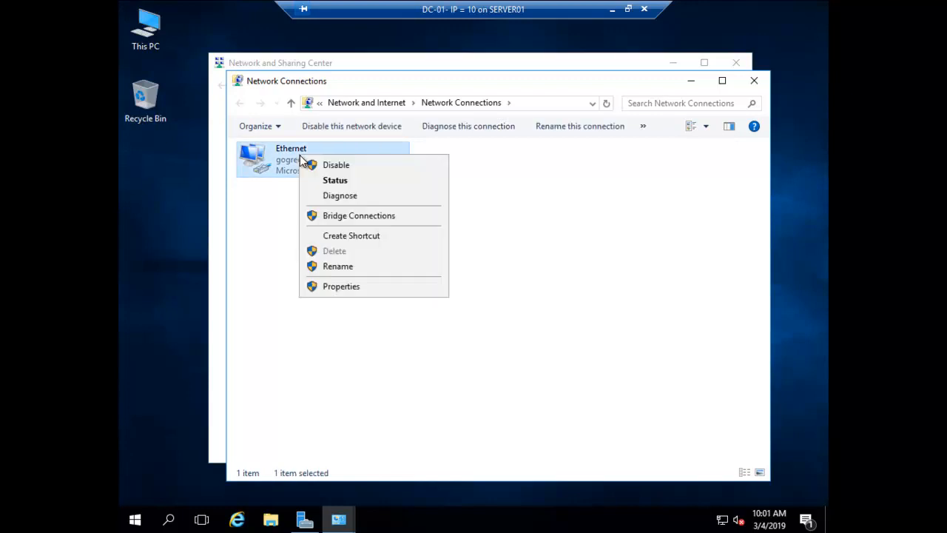
pyautogui.click(372, 289)
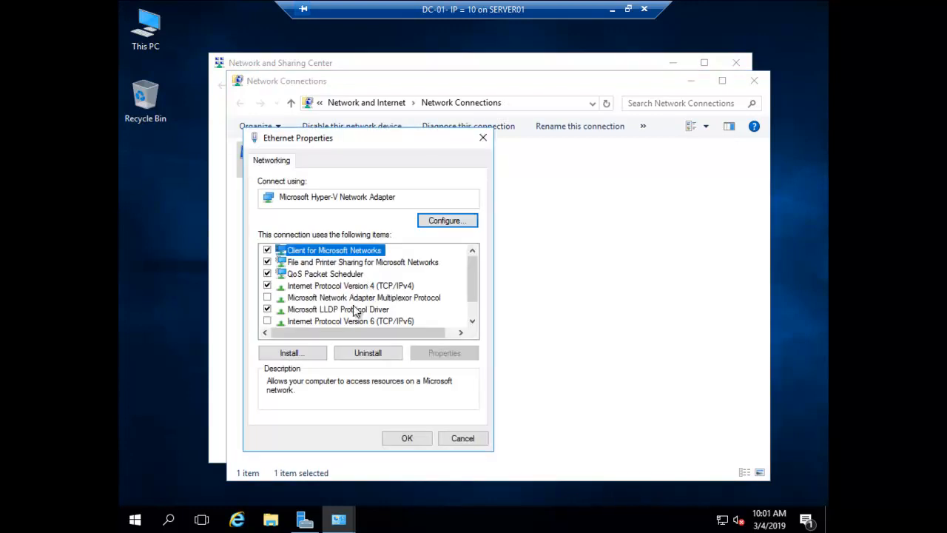
pyautogui.click(350, 286)
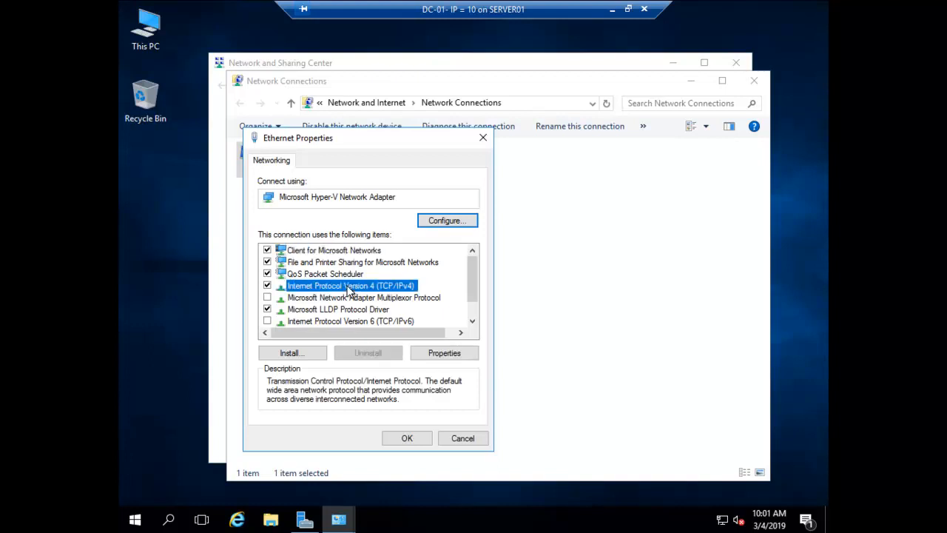
pyautogui.doubleClick(350, 288)
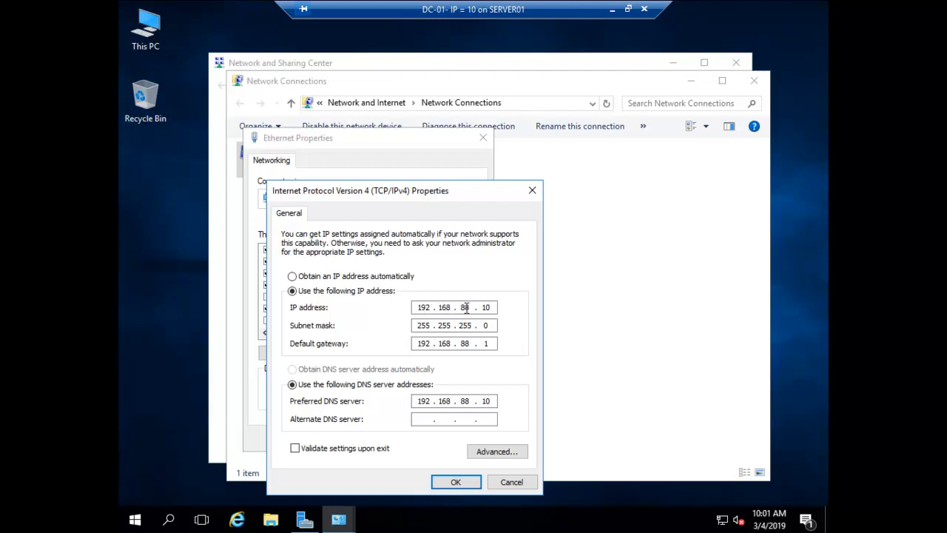
pyautogui.doubleClick(419, 402)
pyautogui.click(509, 483)
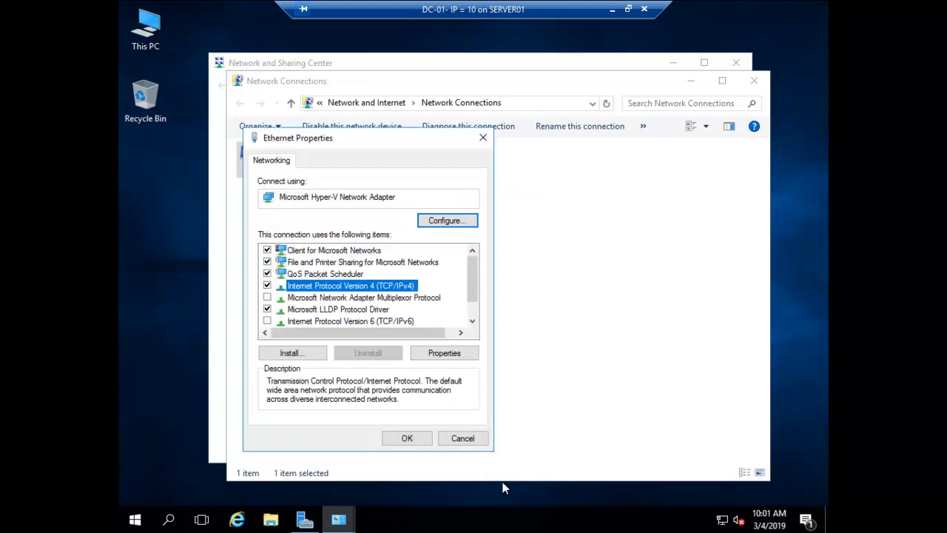
pyautogui.click(460, 441)
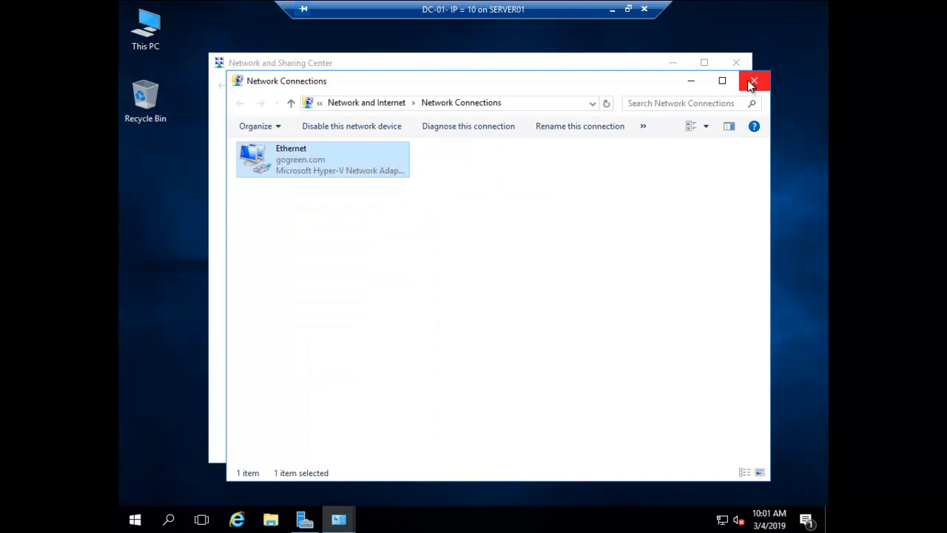
pyautogui.click(751, 83)
pyautogui.click(736, 63)
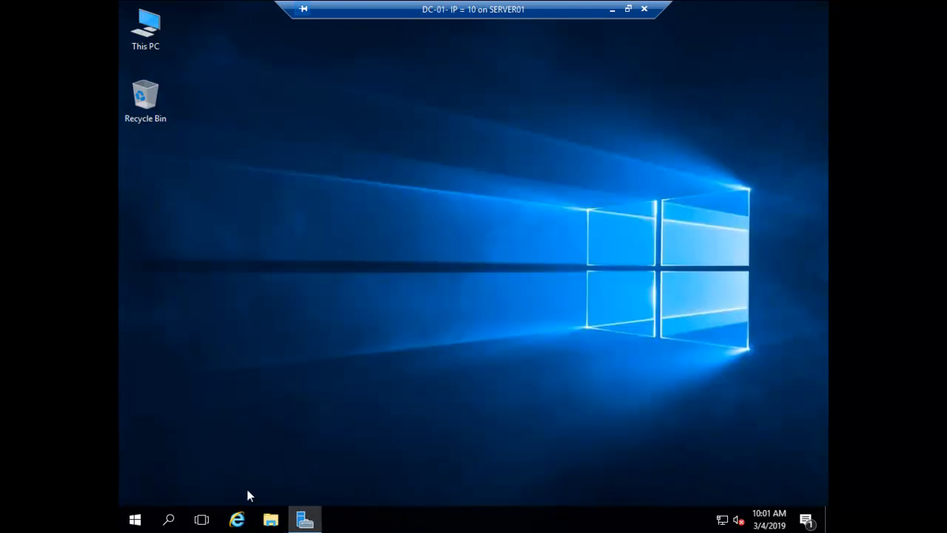
# Launch Server Manager from Start, open DNS Manager from Tools, and minimize Server Manager
pyautogui.click(136, 521)
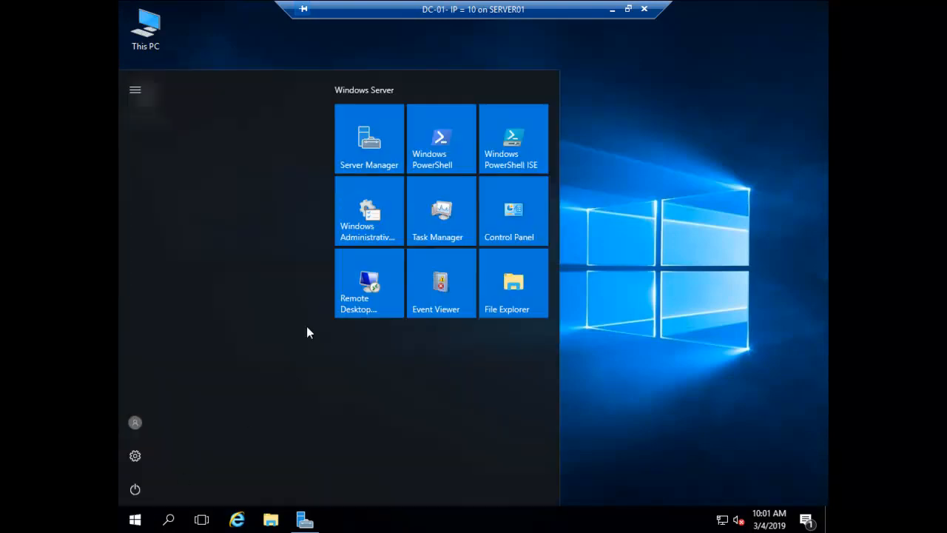
pyautogui.click(361, 151)
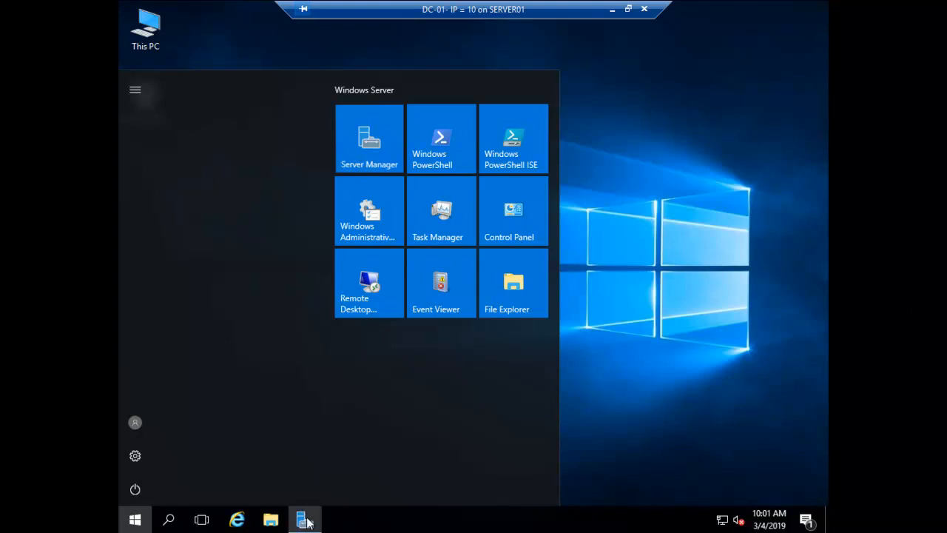
pyautogui.click(629, 195)
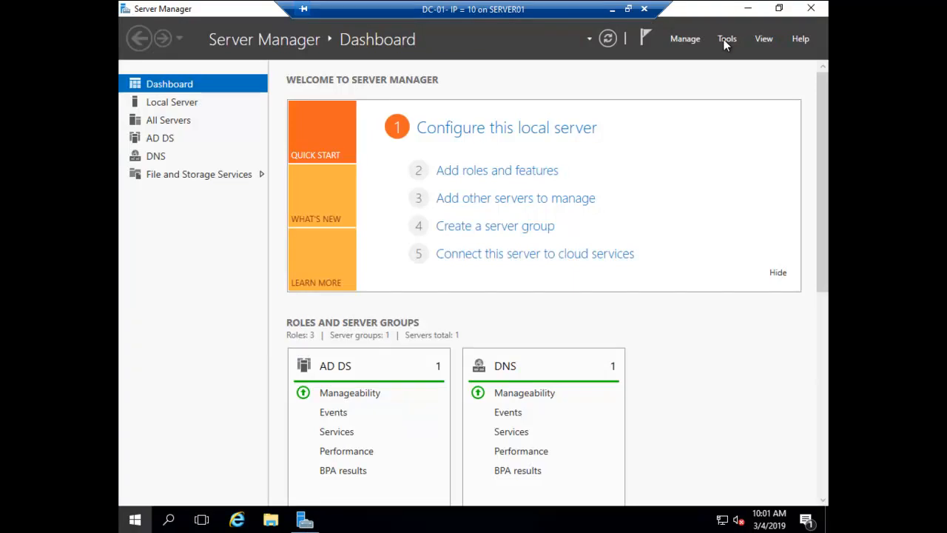
pyautogui.click(724, 44)
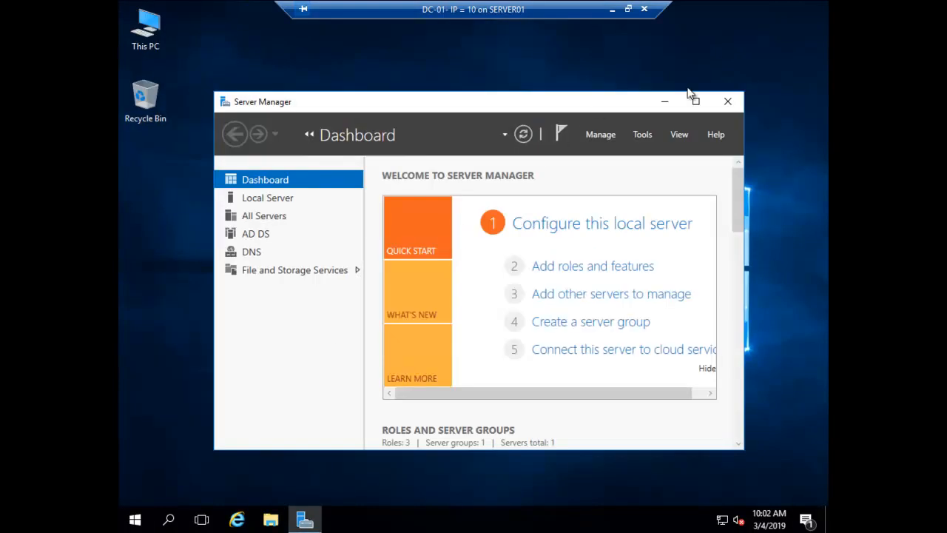
pyautogui.click(642, 134)
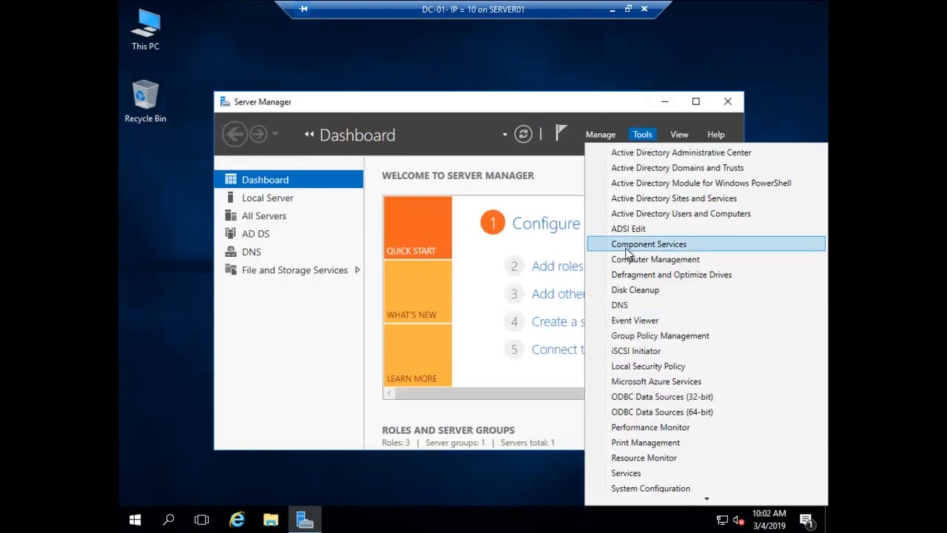
pyautogui.click(625, 304)
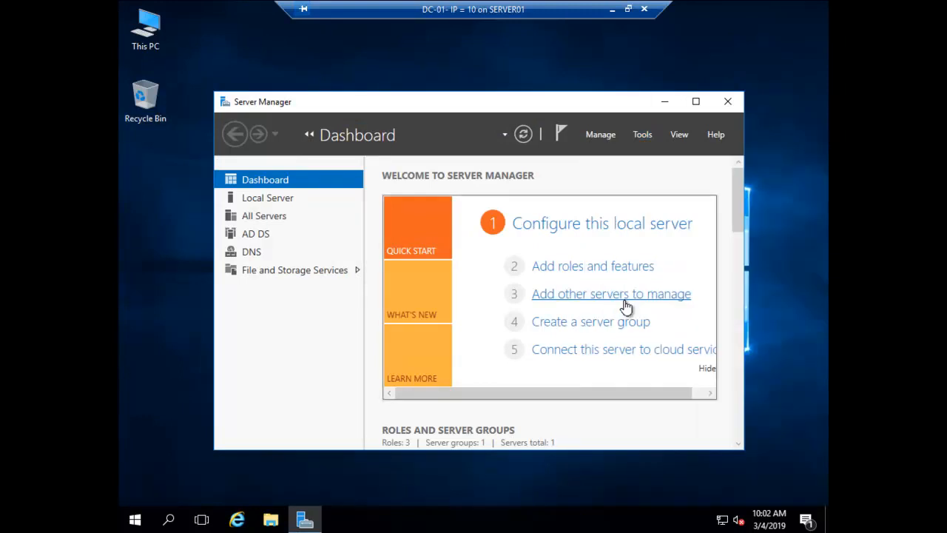
pyautogui.click(665, 102)
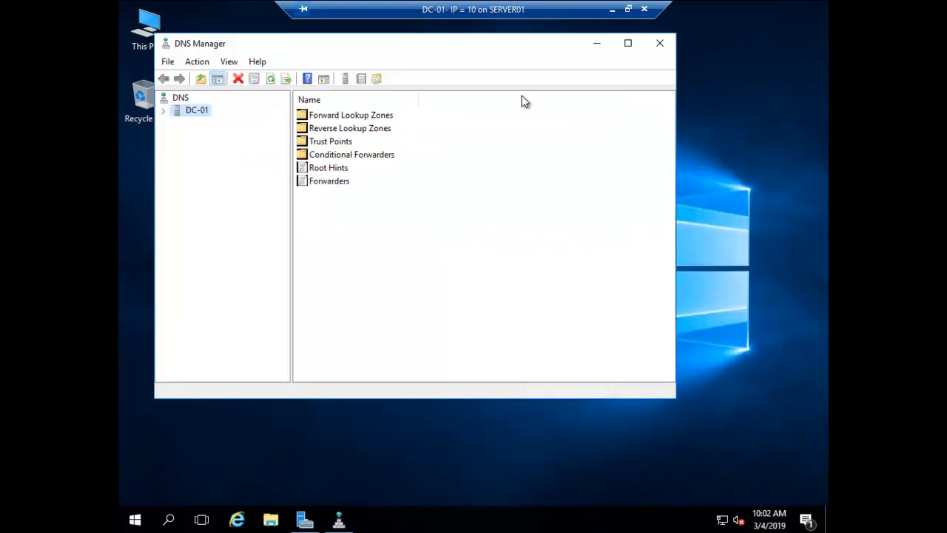
# Maximize DNS Manager and confirm the dc-01 host record in the gogreen.com forward zone
pyautogui.click(628, 44)
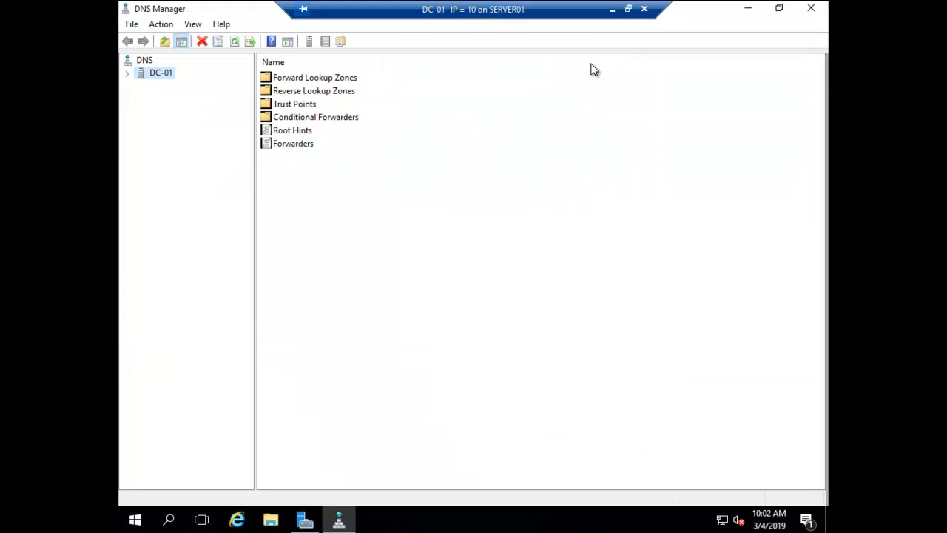
pyautogui.click(127, 74)
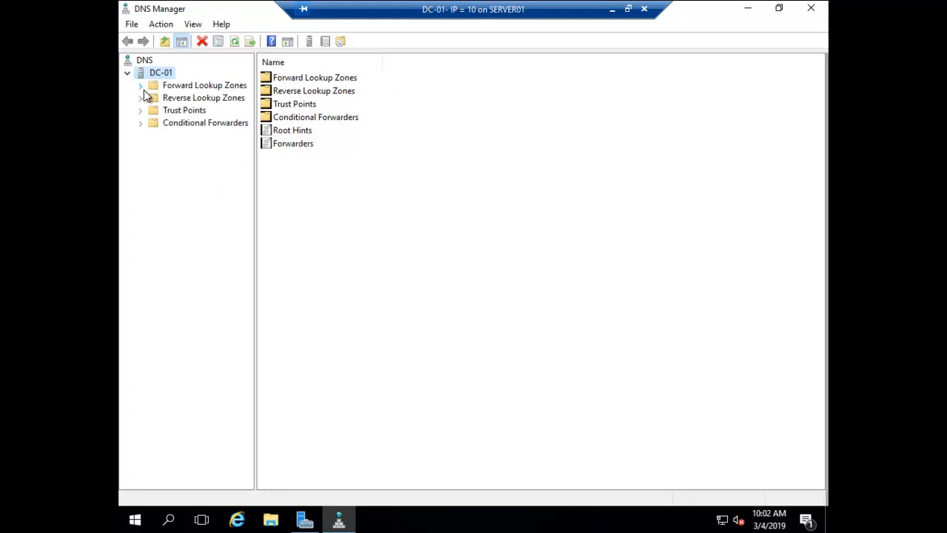
pyautogui.doubleClick(159, 86)
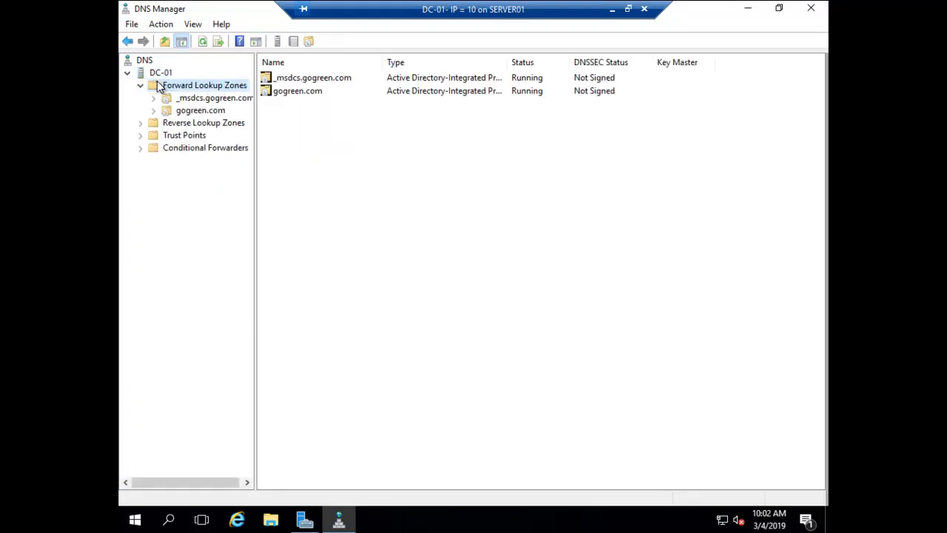
pyautogui.click(183, 113)
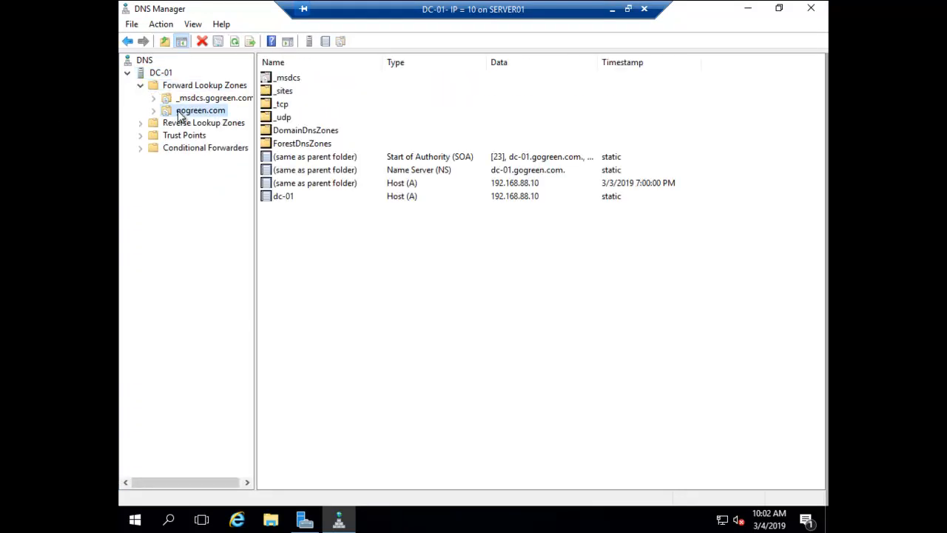
pyautogui.click(282, 198)
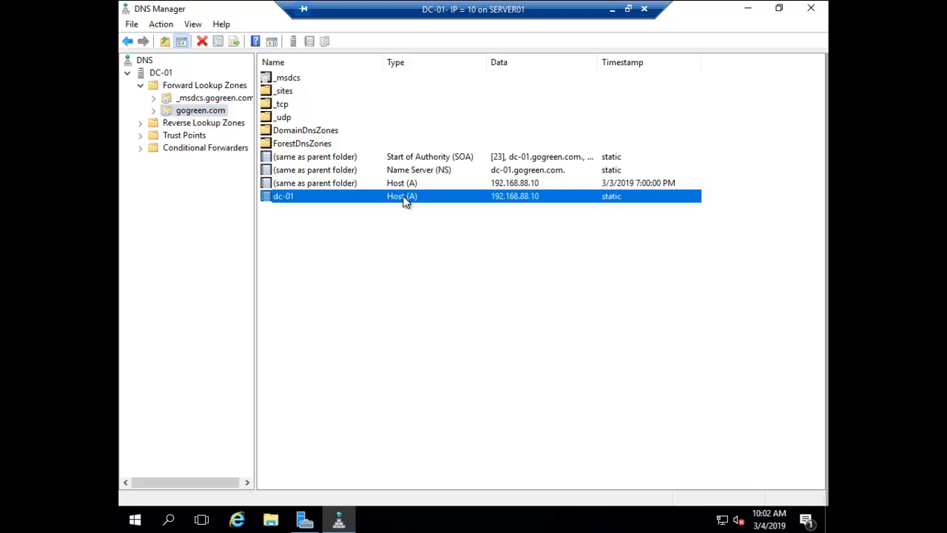
# Confirm the 192.168.88.10 PTR record in 88.168.192.in-addr.arpa, then close DNS Manager
pyautogui.doubleClick(198, 125)
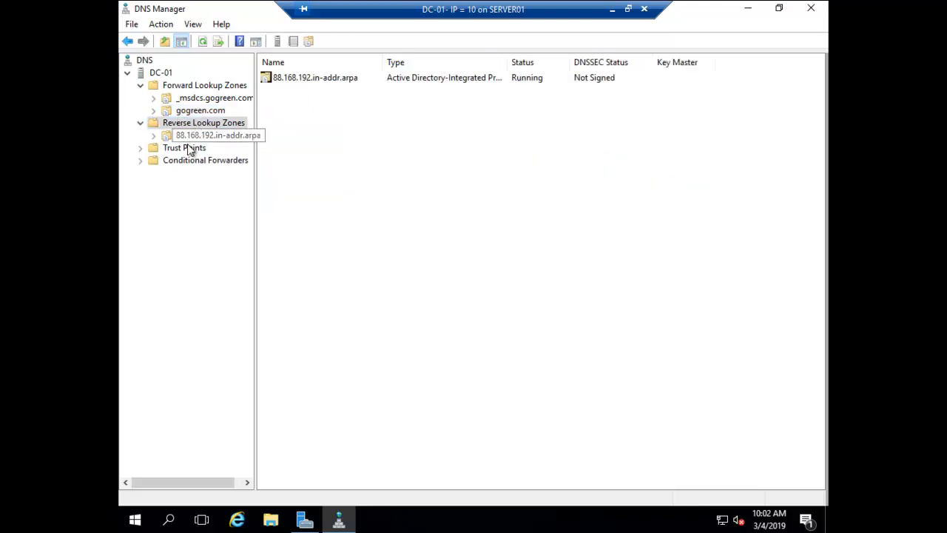
pyautogui.click(191, 138)
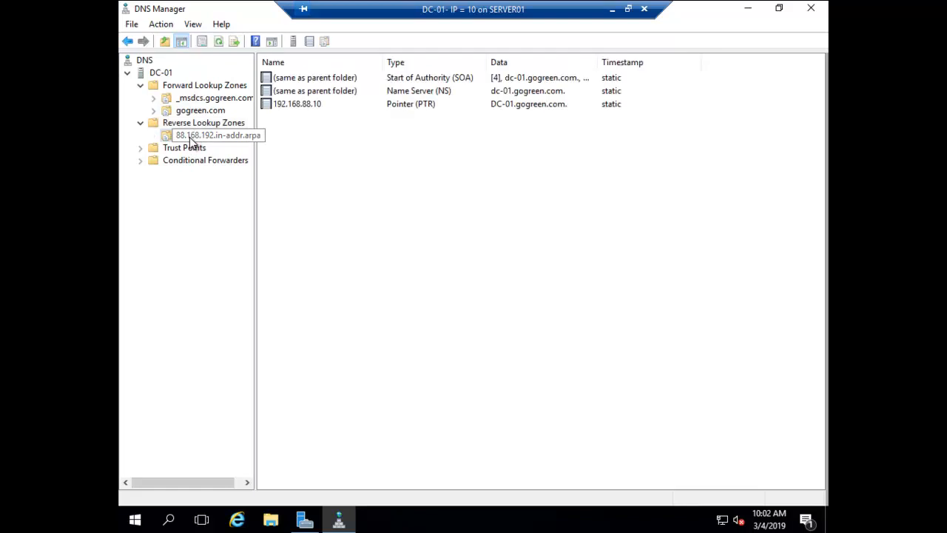
pyautogui.click(289, 107)
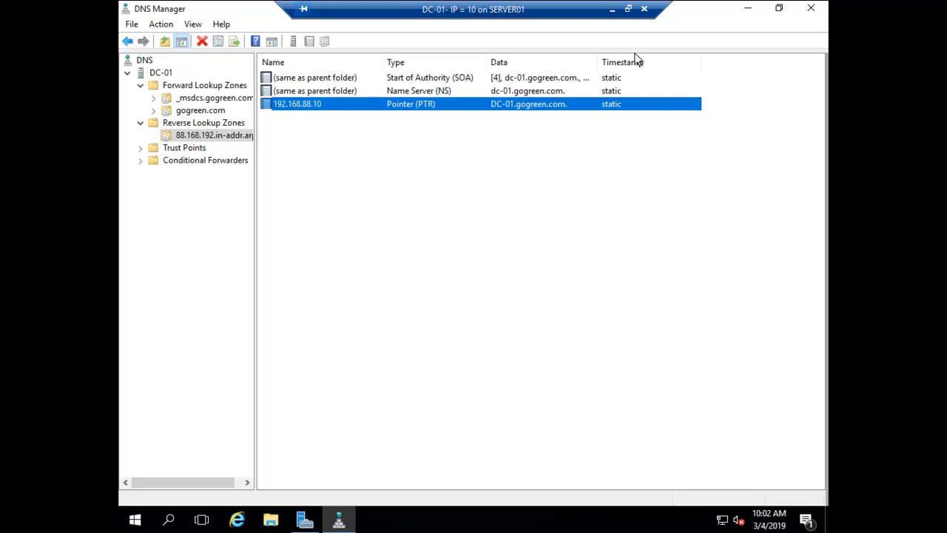
pyautogui.click(812, 9)
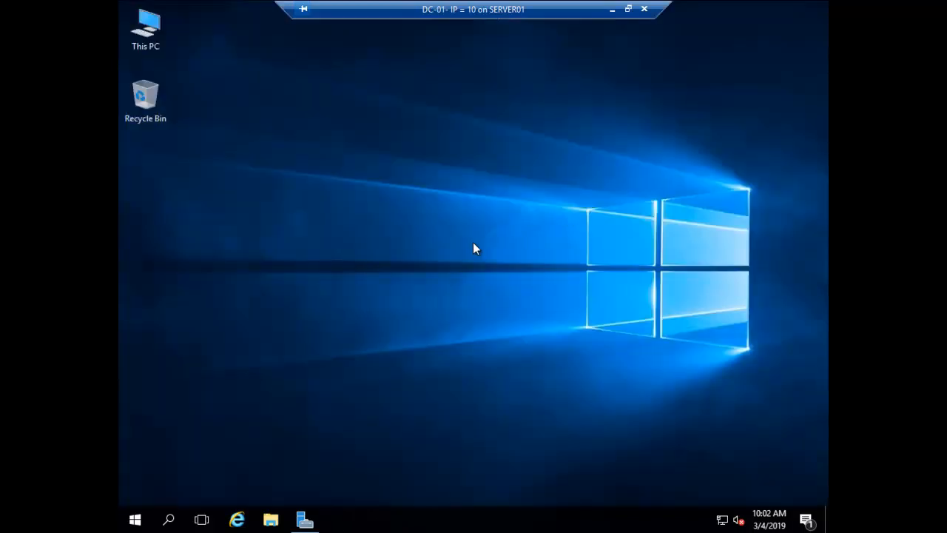
# Run nslookup on 192.168.88.10 to confirm it resolves to DC-01.gogreen.com, then close cmd
pyautogui.press('super+r')
pyautogui.press('Return')
pyautogui.write('nslookup')
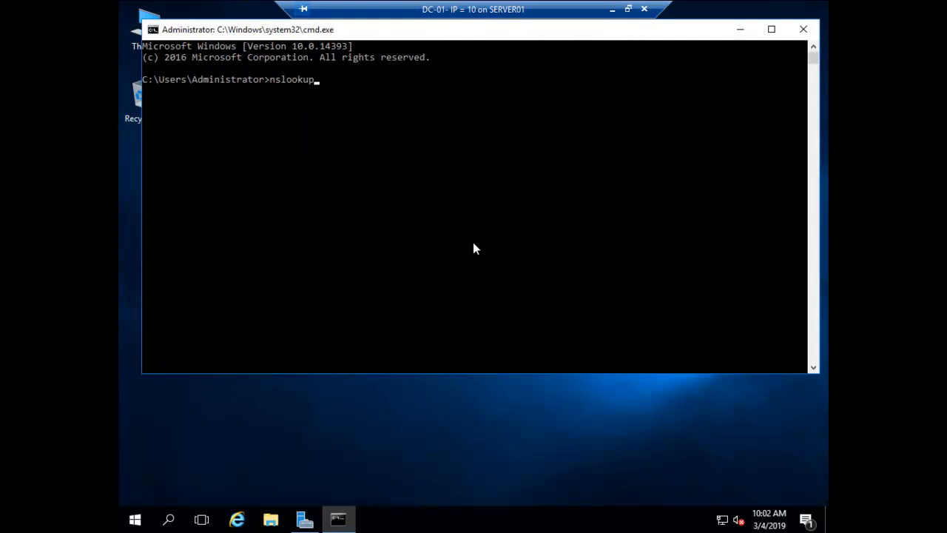
pyautogui.press('Return')
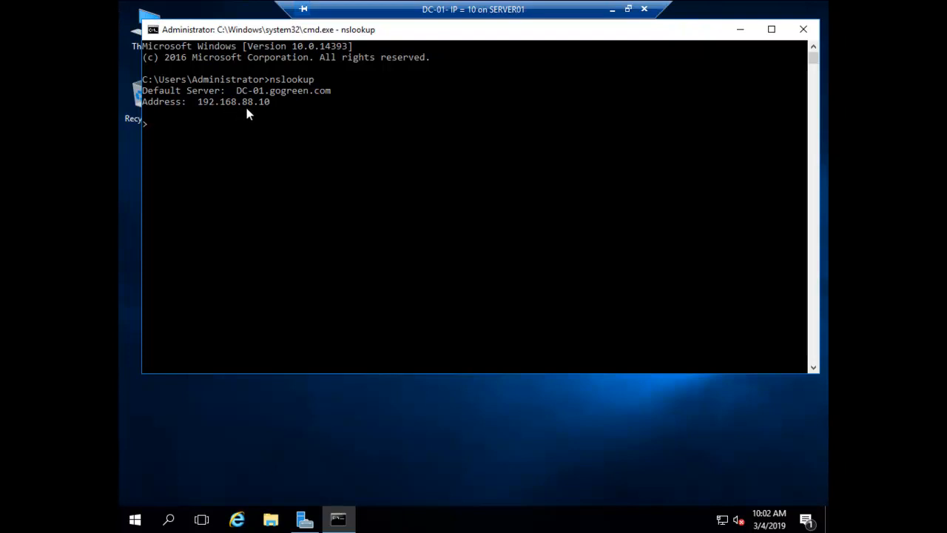
pyautogui.write('192.168.88.10')
pyautogui.press('Return')
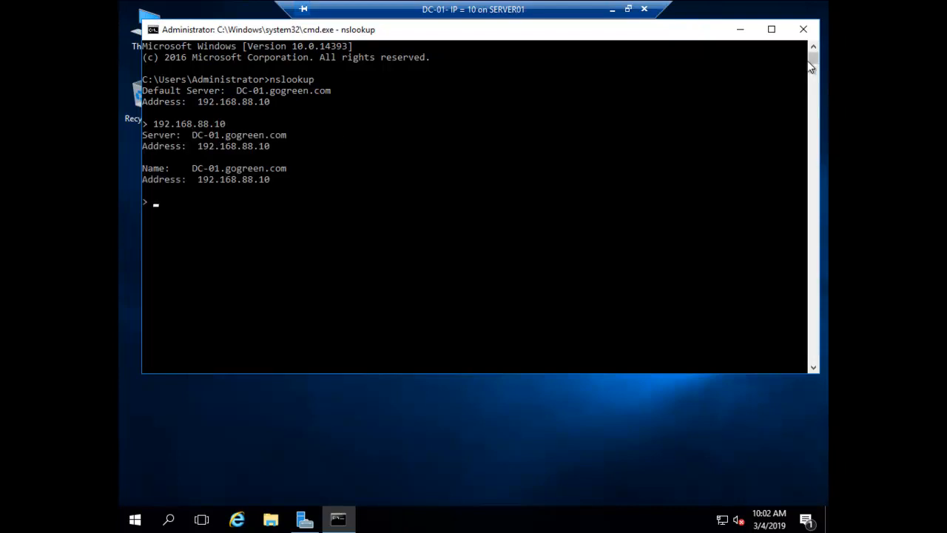
pyautogui.click(804, 30)
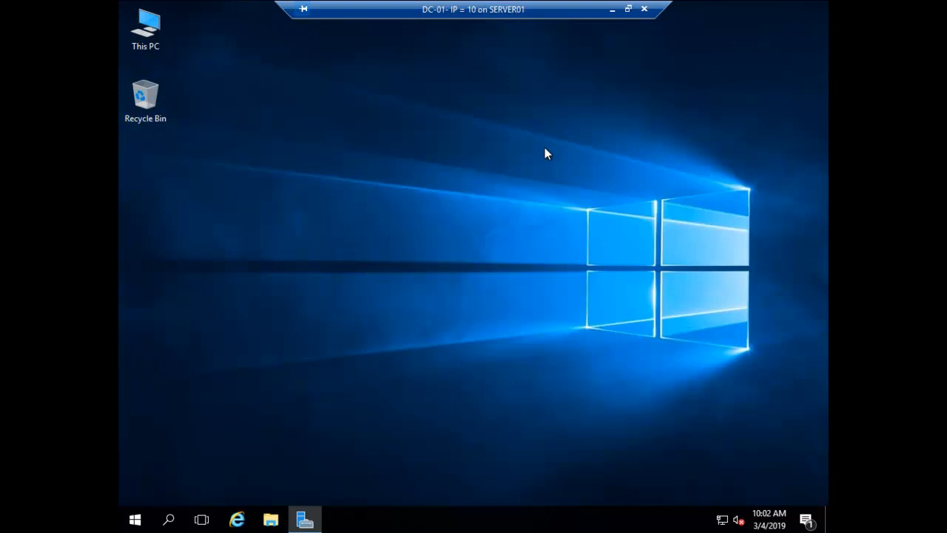
# Close the DC-01 session and connect to the CDC- IP = 12 VM in full screen
pyautogui.click(644, 11)
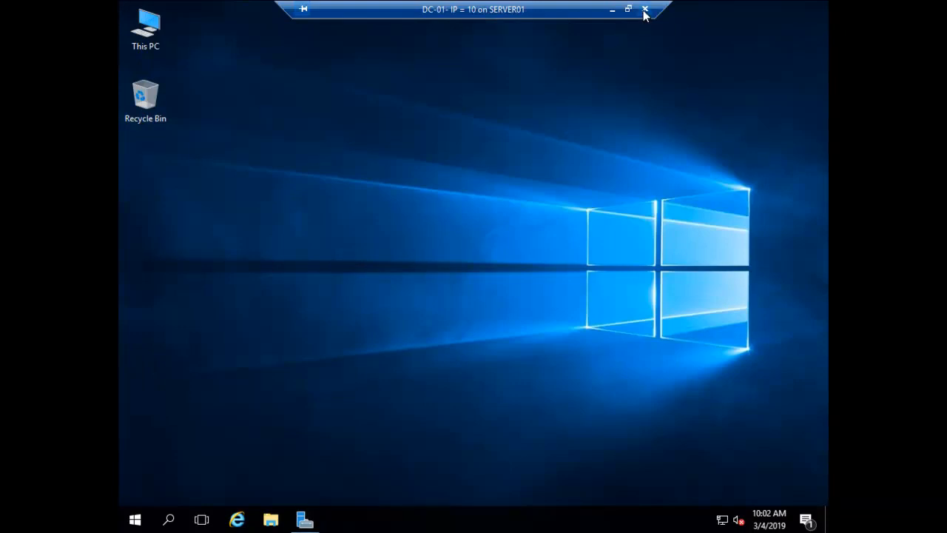
pyautogui.click(186, 106)
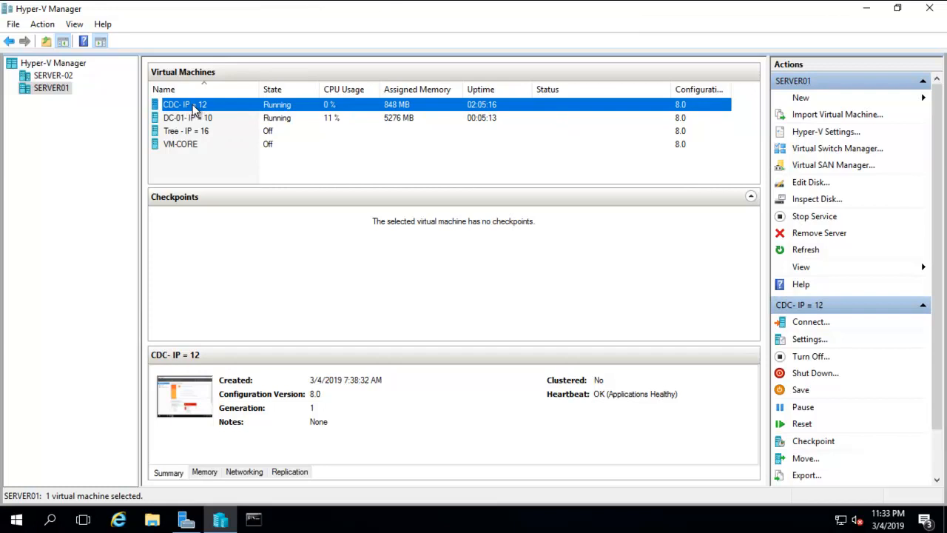
pyautogui.doubleClick(192, 104)
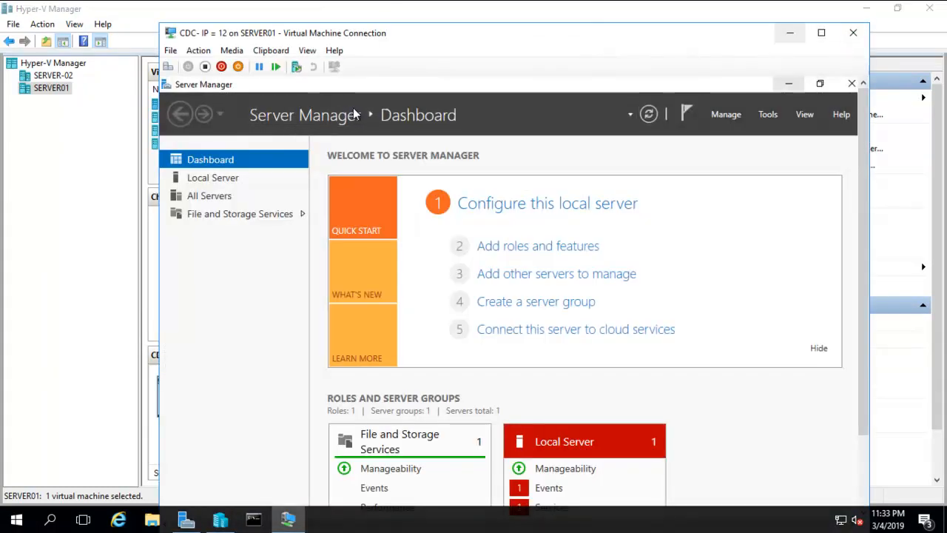
pyautogui.click(307, 51)
pyautogui.click(339, 65)
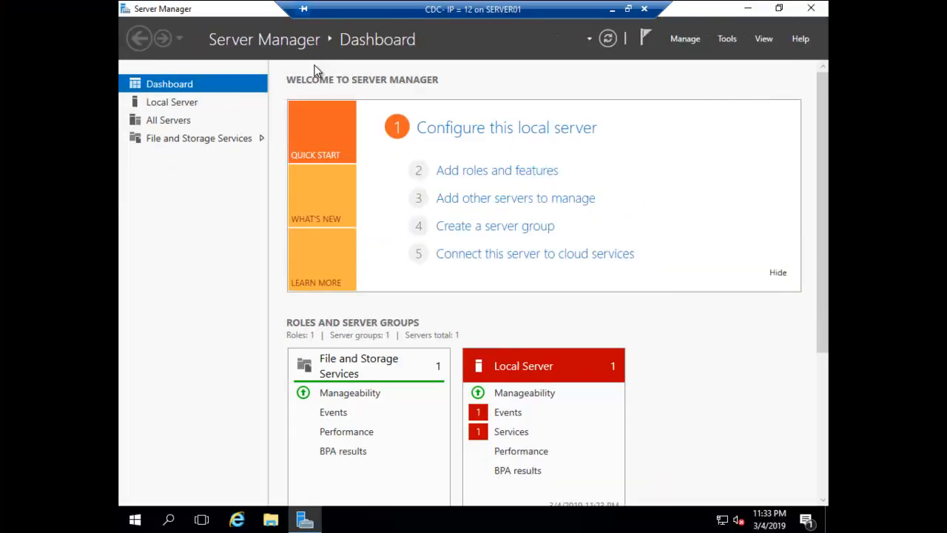
pyautogui.rightClick(722, 518)
pyautogui.click(724, 509)
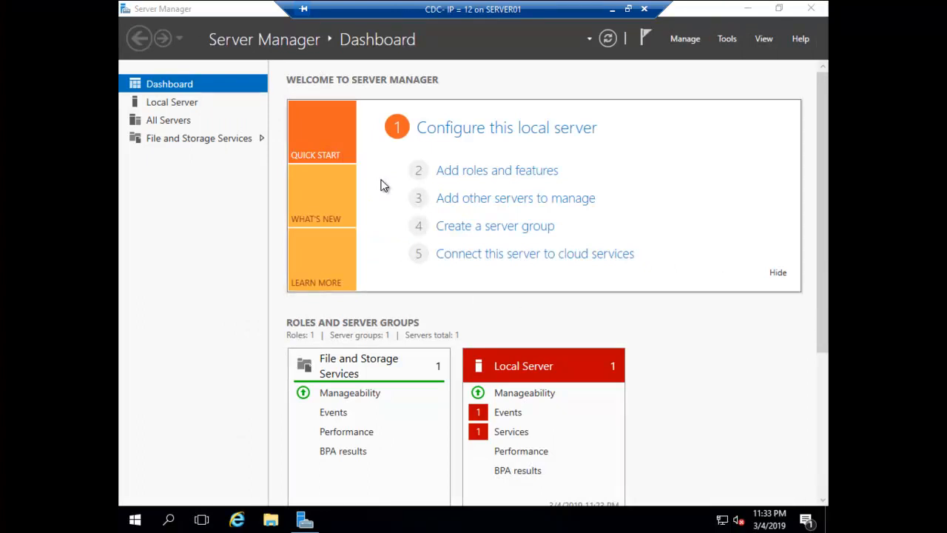
pyautogui.click(271, 141)
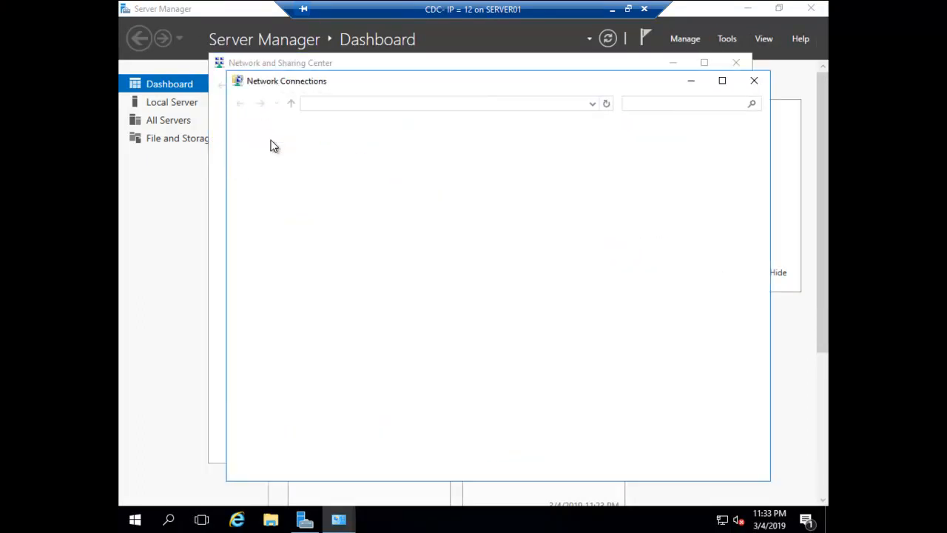
pyautogui.rightClick(262, 161)
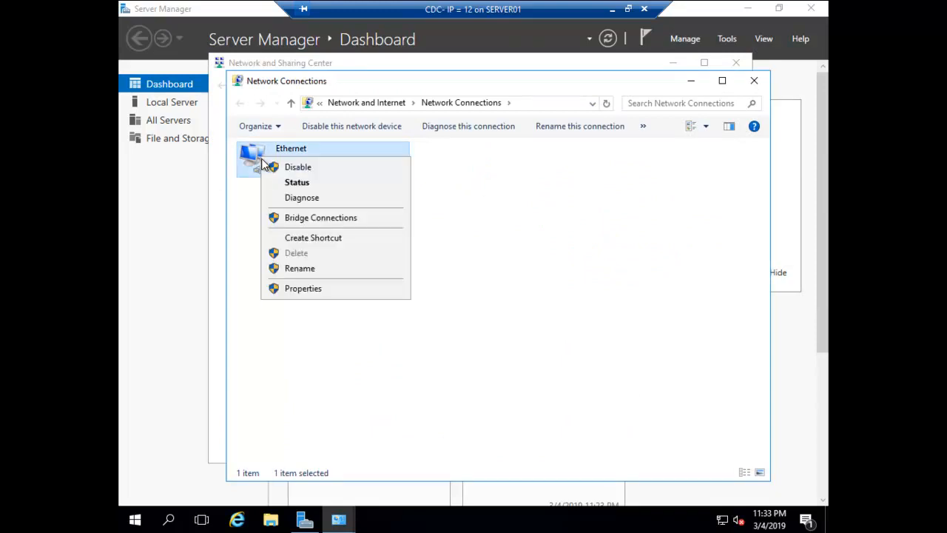
pyautogui.click(317, 289)
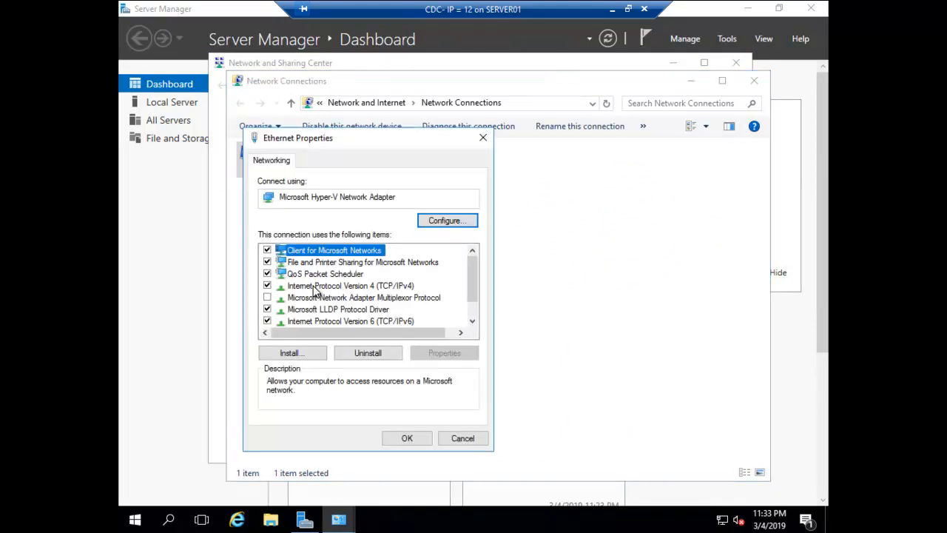
pyautogui.doubleClick(338, 291)
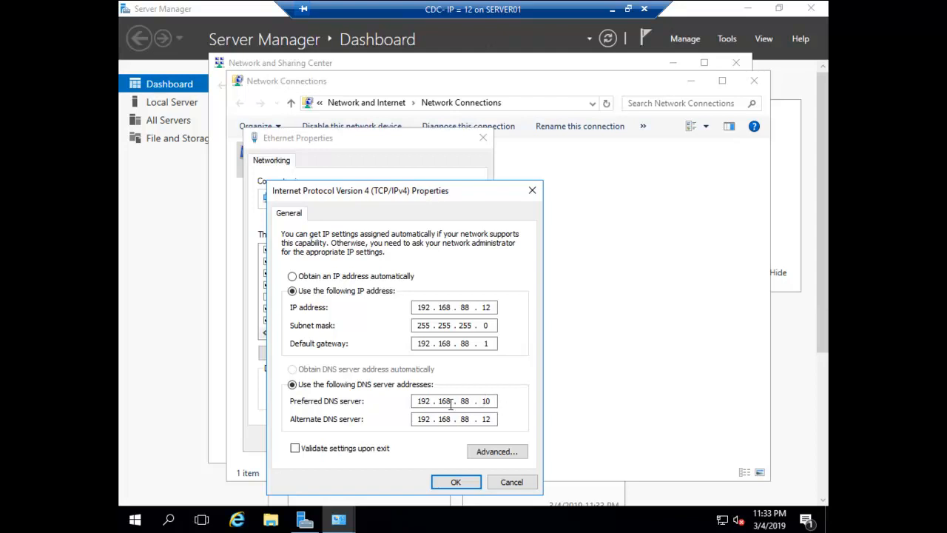
pyautogui.moveTo(419, 406); pyautogui.dragTo(453, 400)
pyautogui.click(488, 401)
pyautogui.doubleClick(484, 401)
pyautogui.click(417, 419)
pyautogui.click(520, 484)
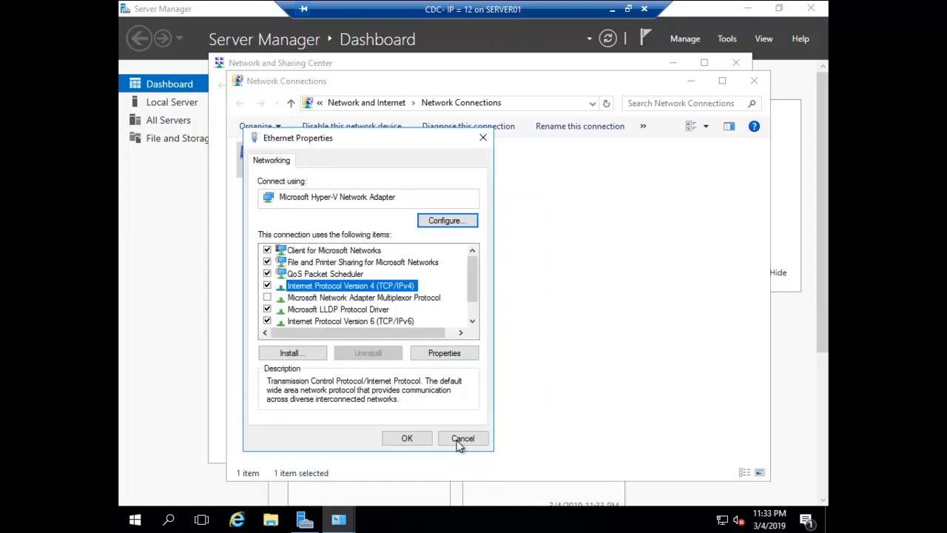
pyautogui.click(464, 444)
pyautogui.click(763, 85)
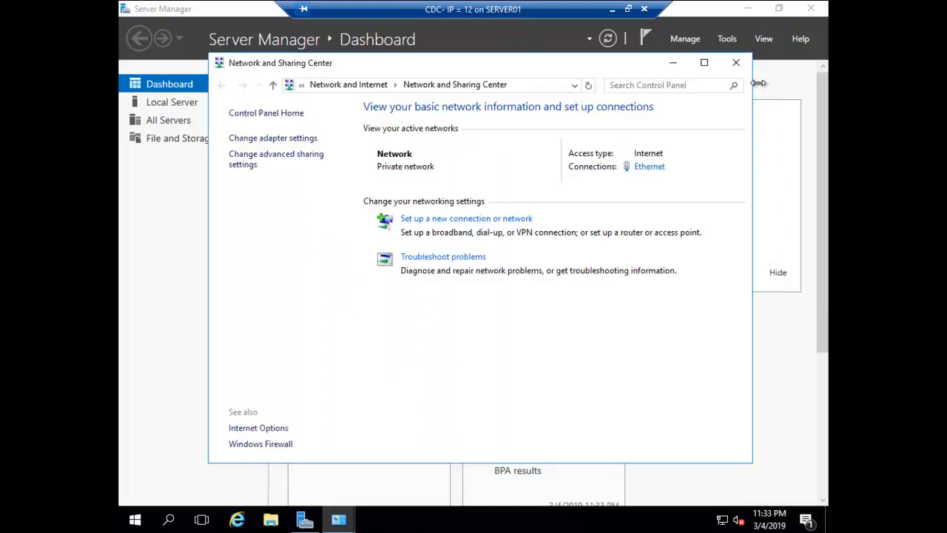
pyautogui.click(736, 62)
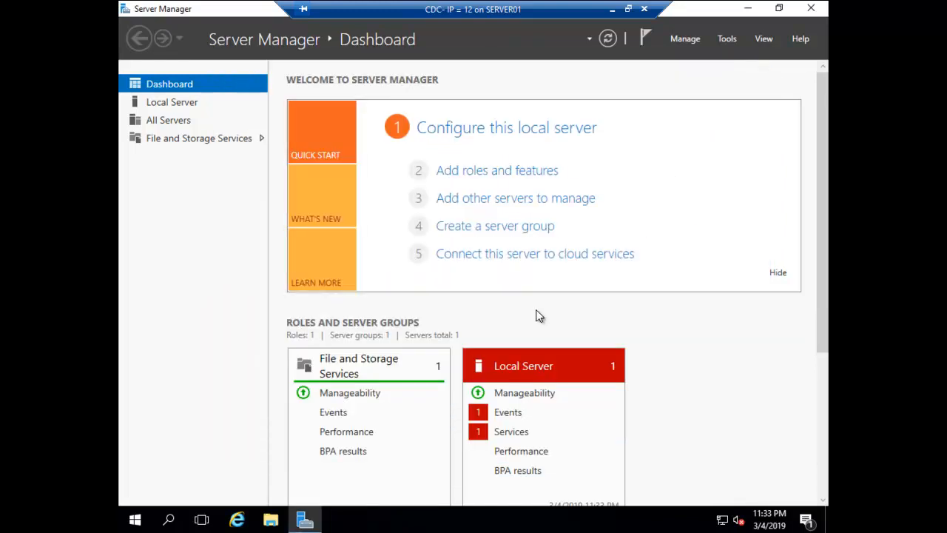
pyautogui.press('super+r')
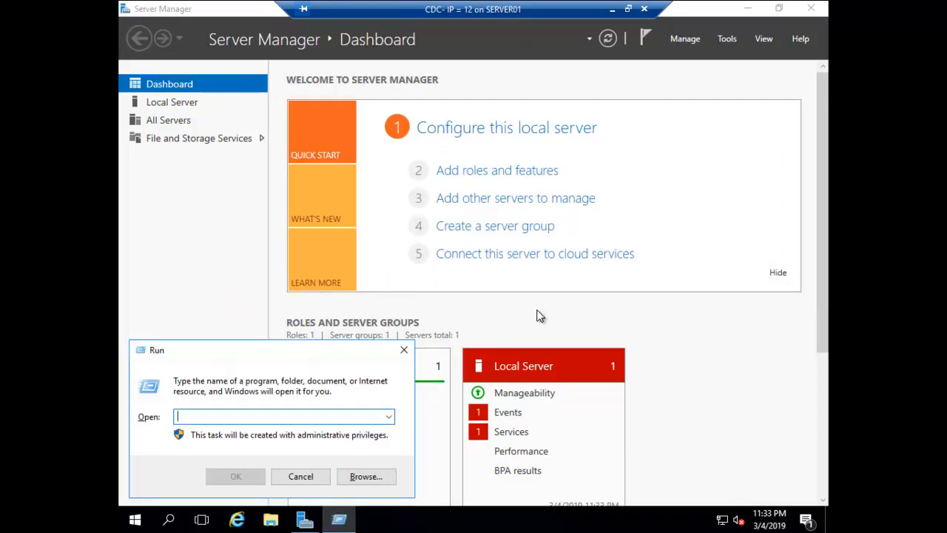
pyautogui.write('cmd')
pyautogui.press('Return')
pyautogui.write('ping 192.16')
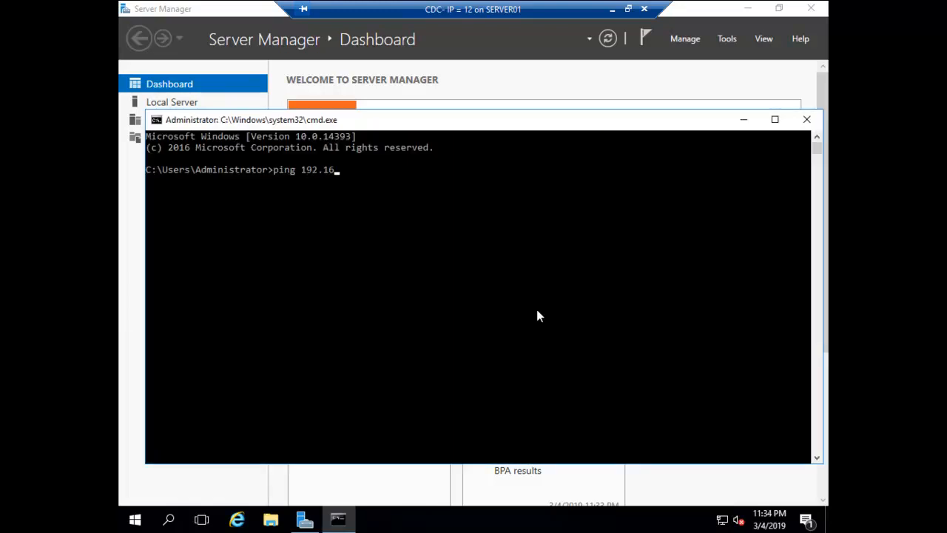
pyautogui.write('8.88.10')
pyautogui.press('Return')
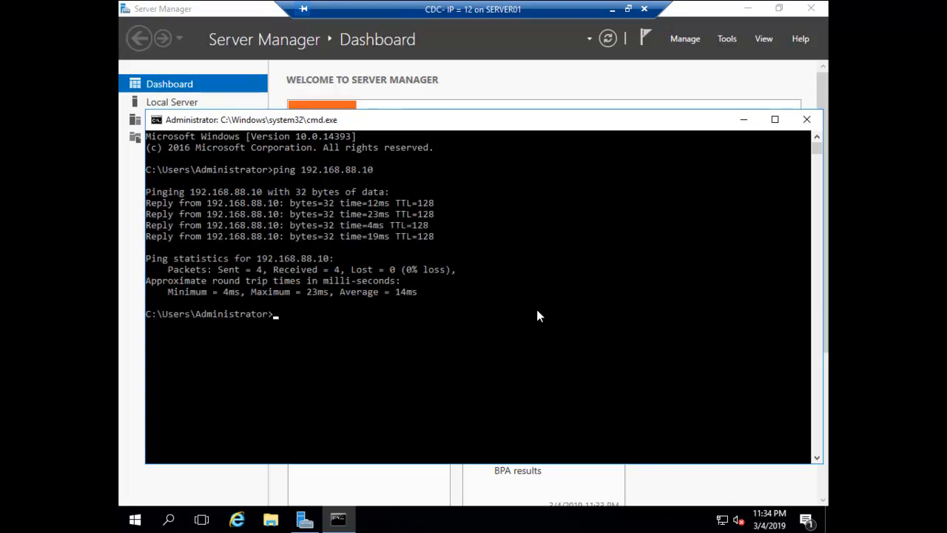
pyautogui.write('nslookup')
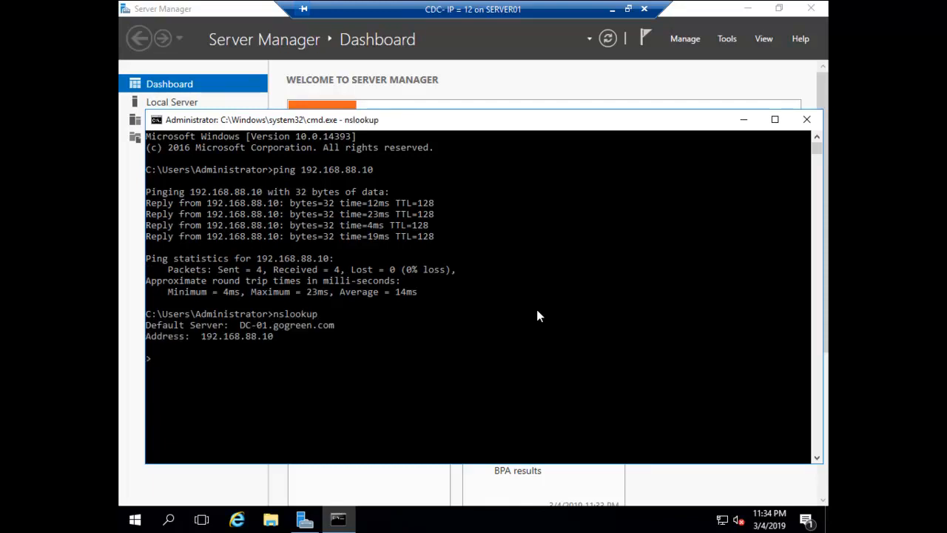
pyautogui.click(808, 121)
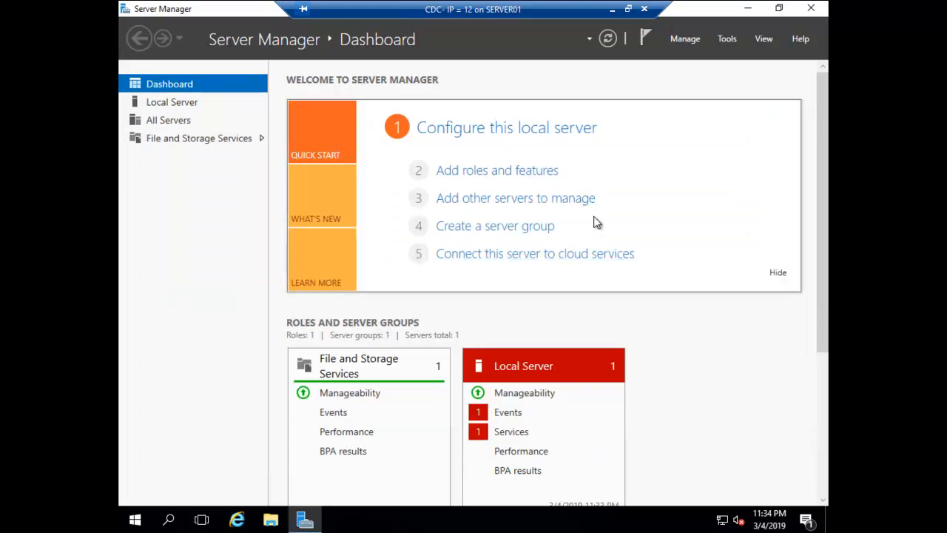
# Start Add Roles and Features for server CDC and add Active Directory Domain Services with its management features
pyautogui.click(679, 39)
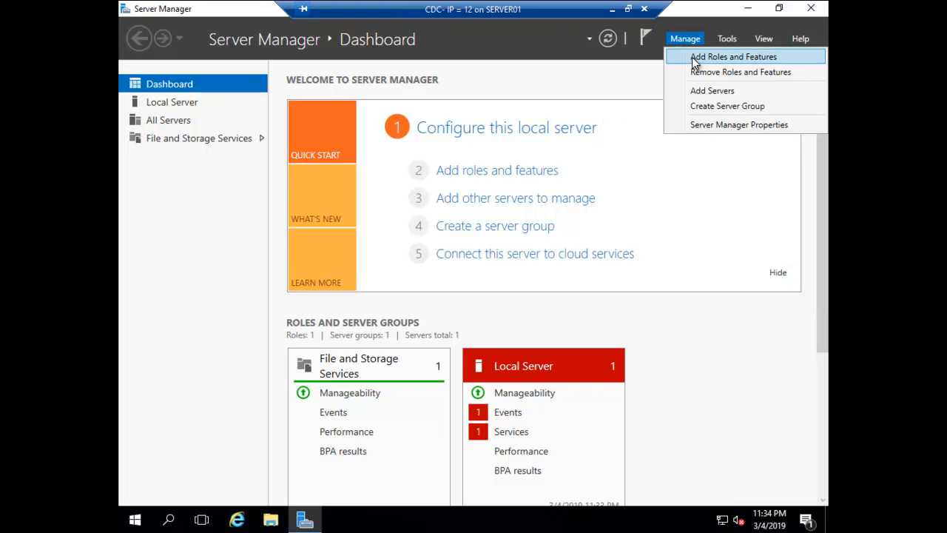
pyautogui.click(694, 57)
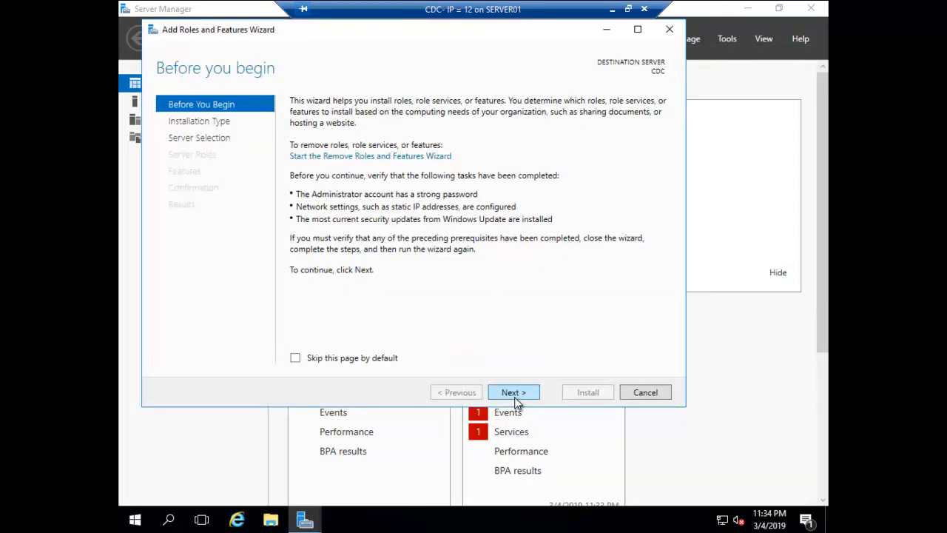
pyautogui.click(514, 393)
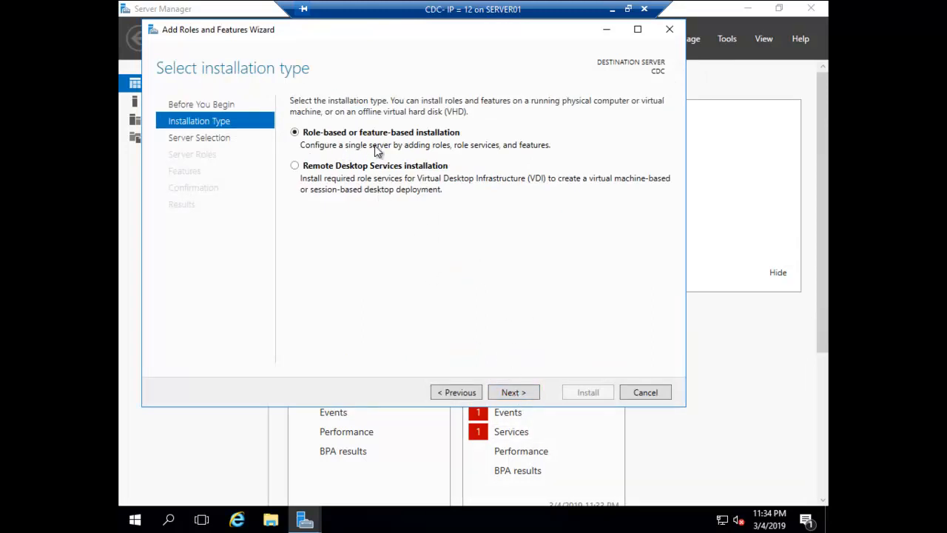
pyautogui.click(522, 392)
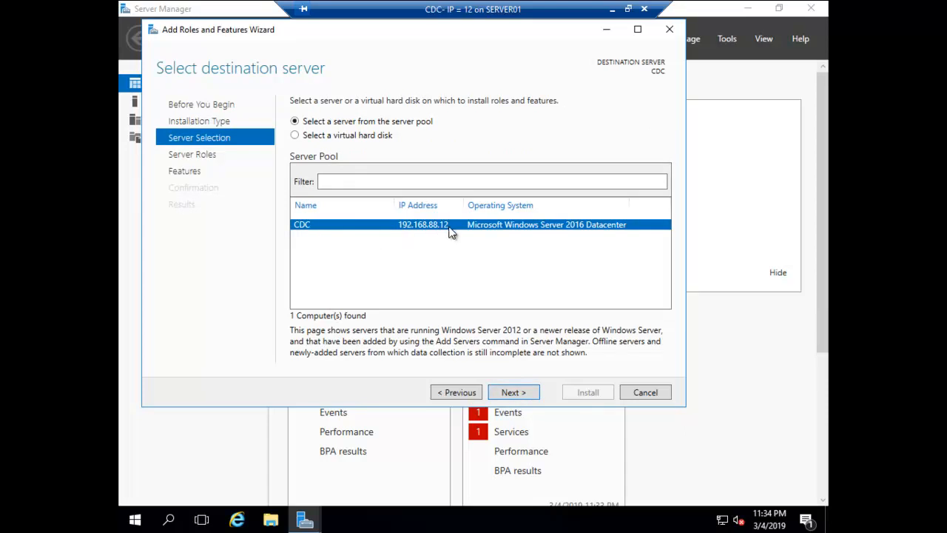
pyautogui.click(515, 393)
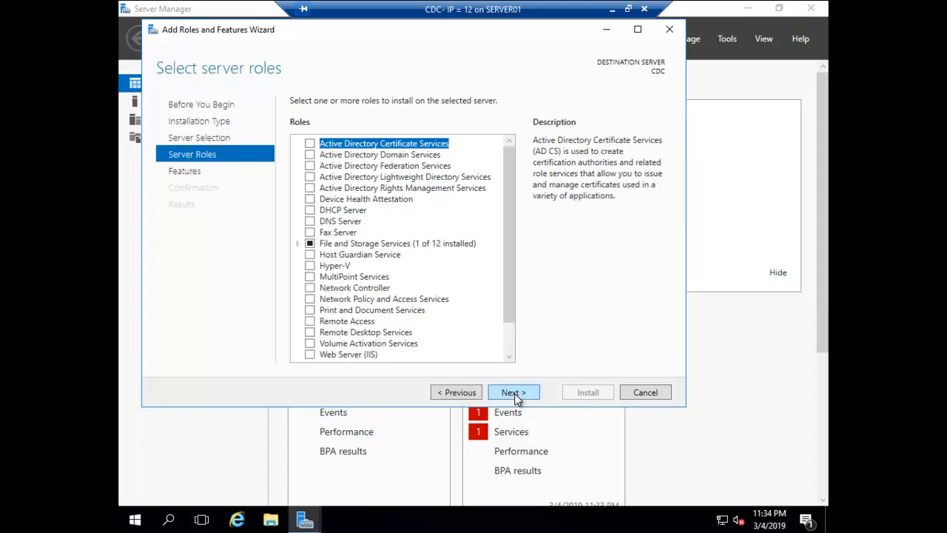
pyautogui.click(311, 155)
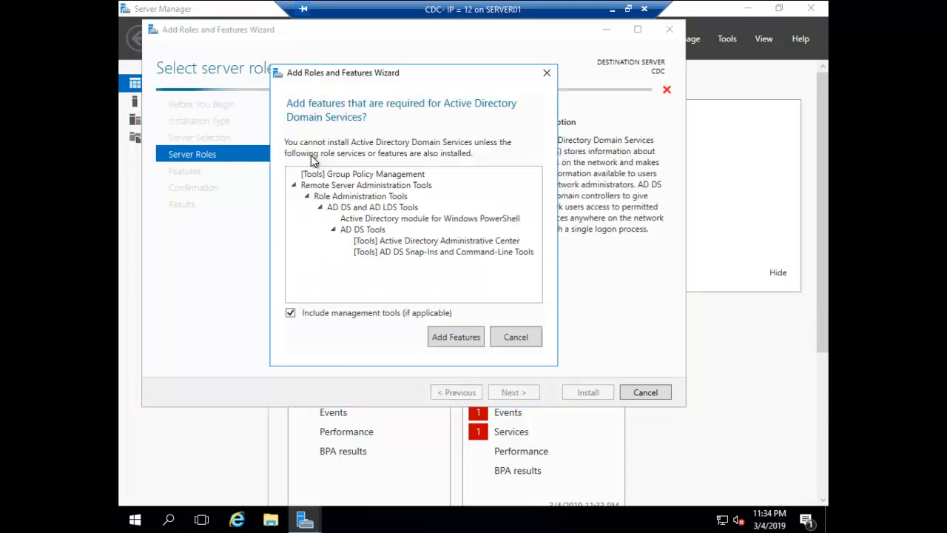
pyautogui.click(457, 338)
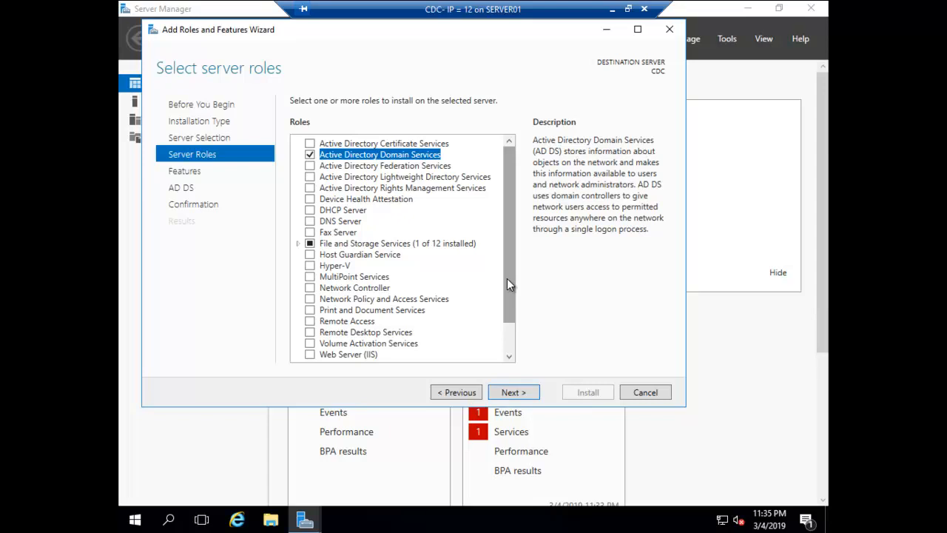
# Review Group Policy Management and RSAT on the features page, then advance to installation confirmation
pyautogui.click(513, 394)
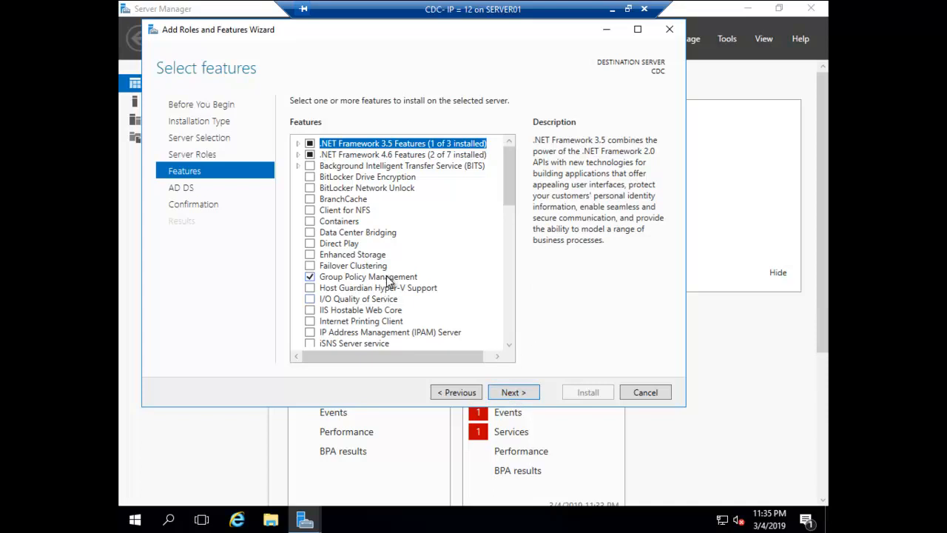
pyautogui.click(388, 280)
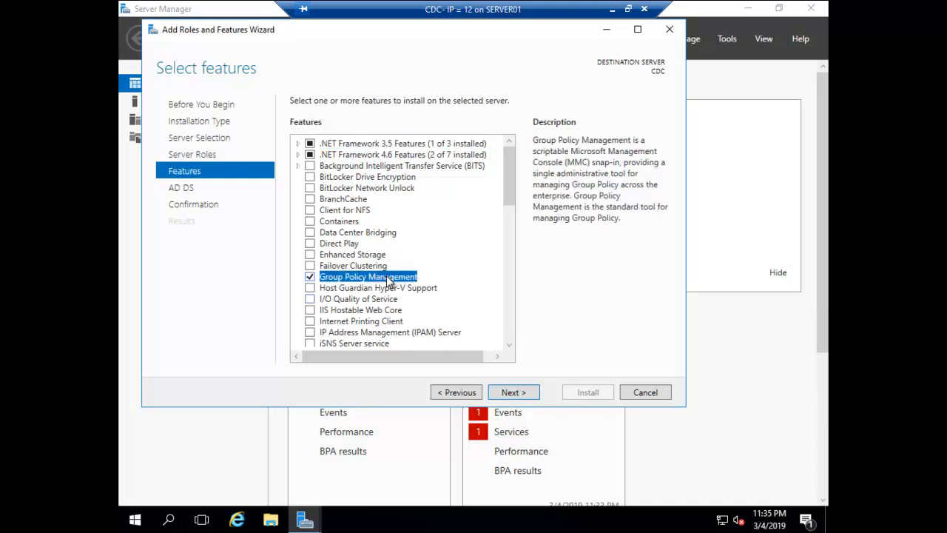
pyautogui.scroll(-6, 386, 278)
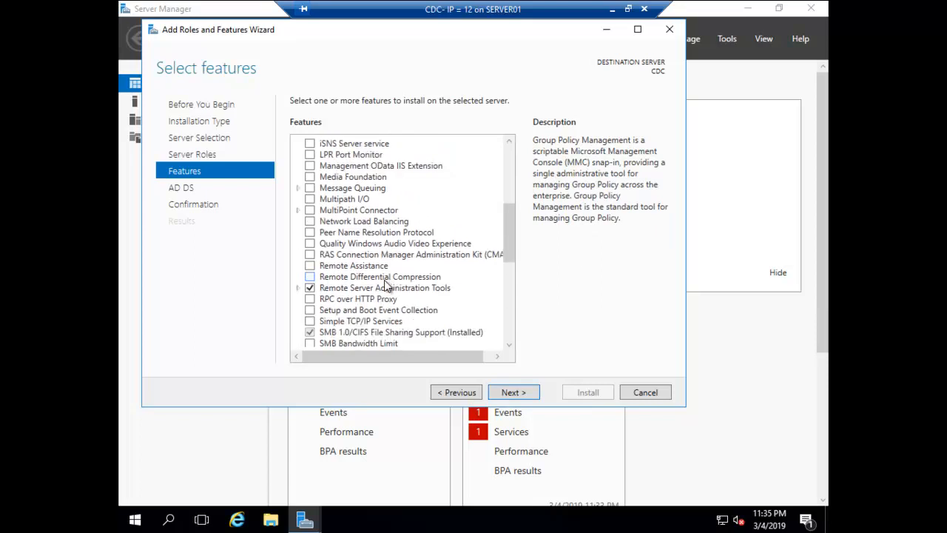
pyautogui.click(377, 288)
pyautogui.scroll(-5, 378, 288)
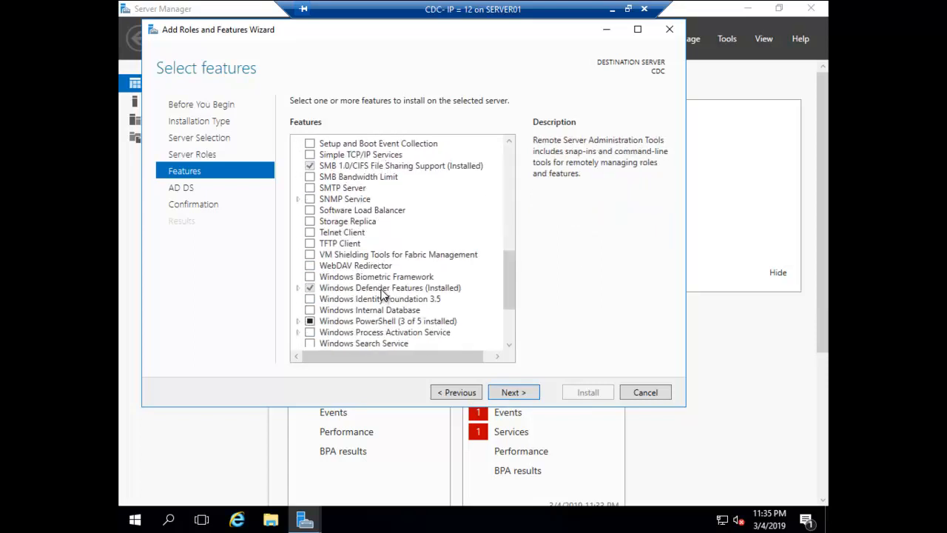
pyautogui.click(381, 289)
pyautogui.scroll(-3, 384, 294)
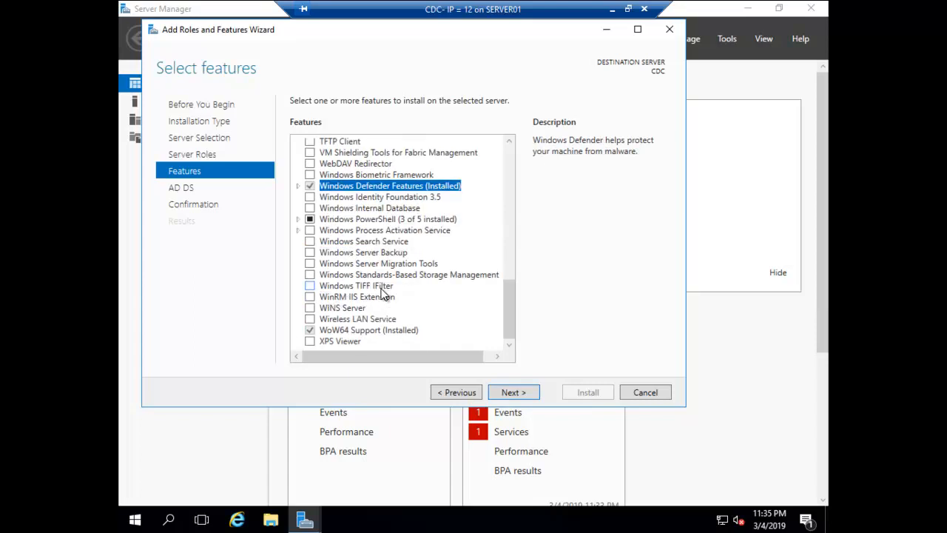
pyautogui.click(516, 399)
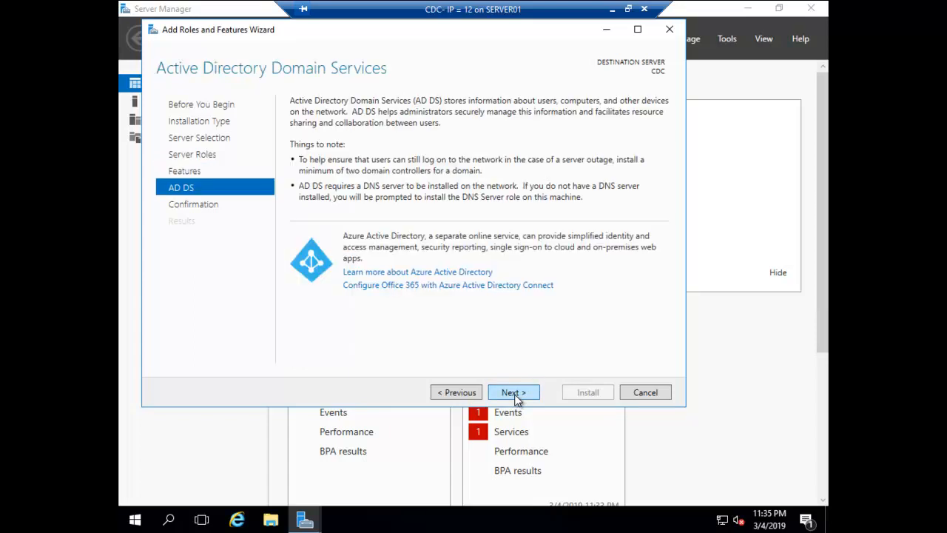
pyautogui.click(516, 399)
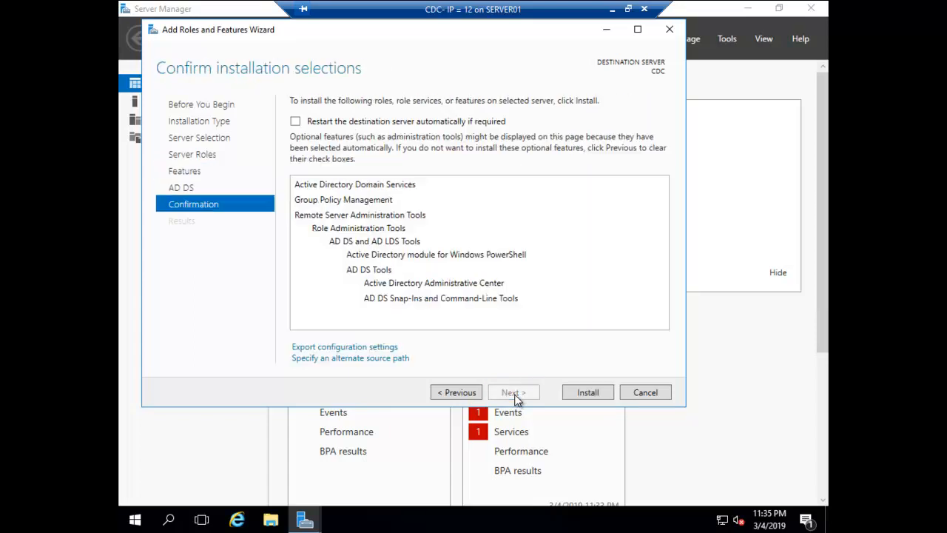
# Install AD DS on CDC and wait for the installation to succeed
pyautogui.click(583, 388)
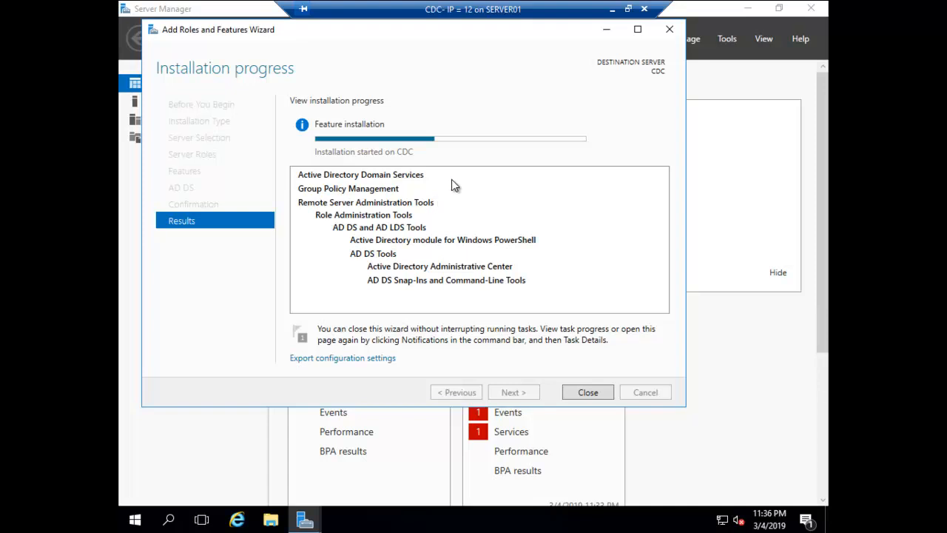
pyautogui.moveTo(455, 33); pyautogui.dragTo(461, 39)
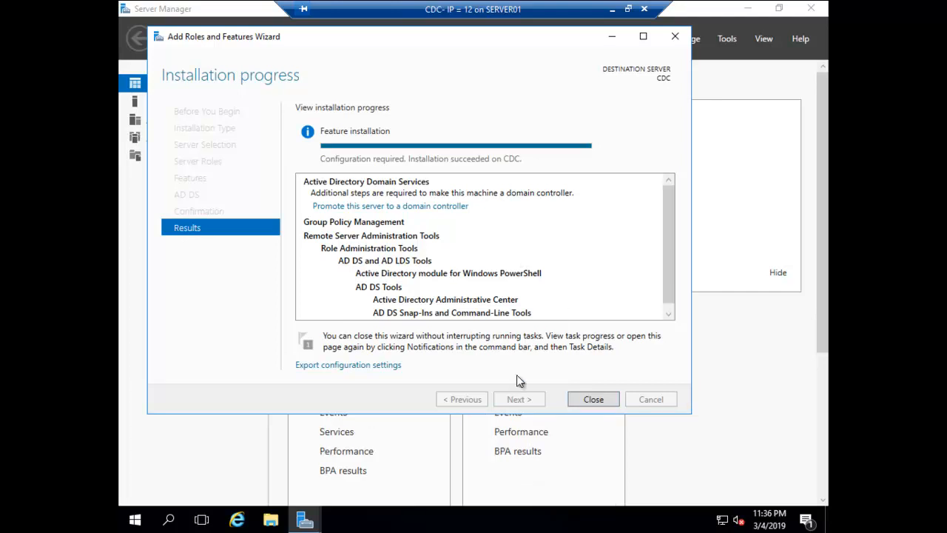
# Close the finished wizard and choose 'Promote this server to a domain controller' from notifications
pyautogui.click(590, 399)
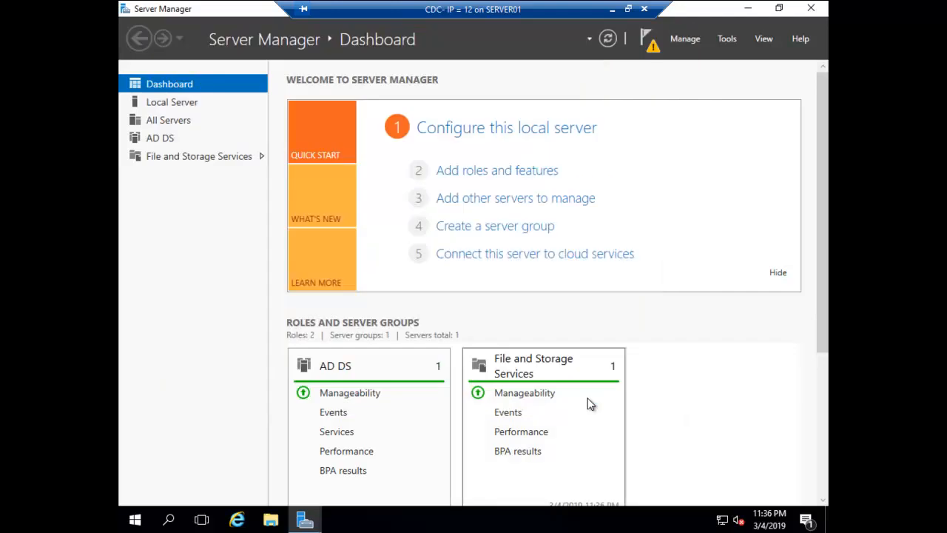
pyautogui.click(653, 47)
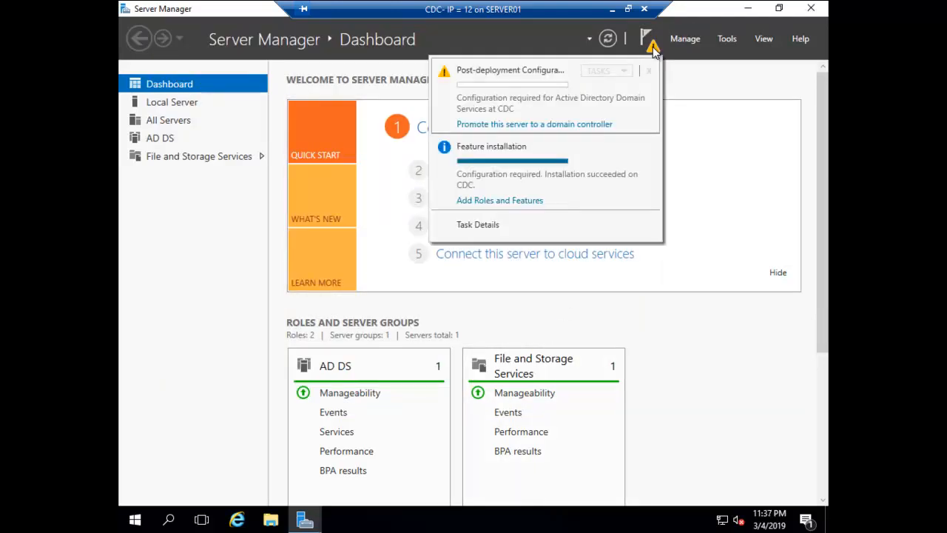
pyautogui.click(535, 126)
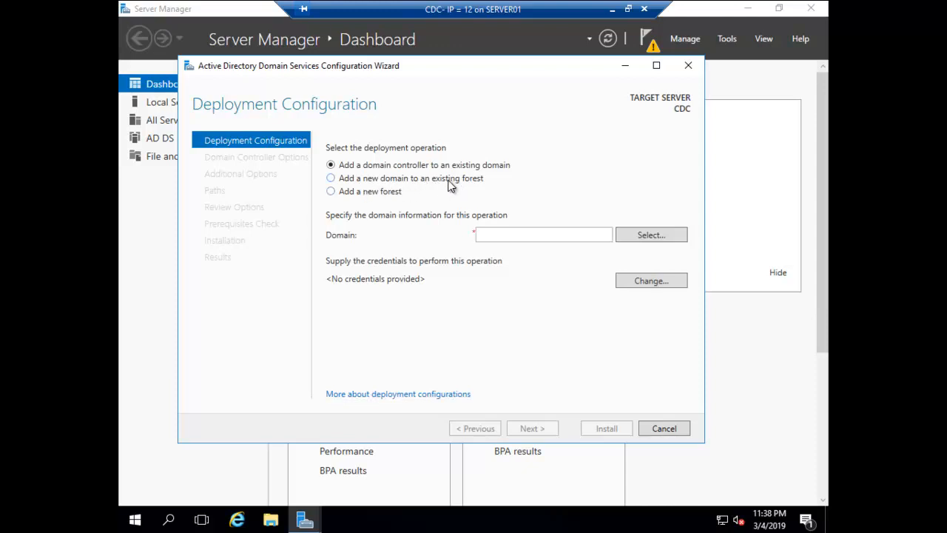
# Choose adding a new Child Domain to the existing forest with parent domain gogreen.com
pyautogui.click(331, 180)
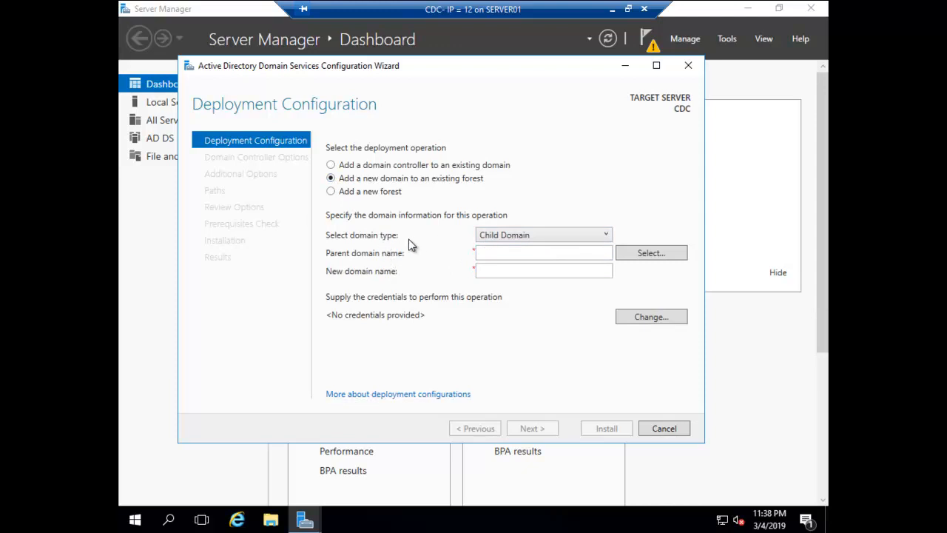
pyautogui.click(542, 236)
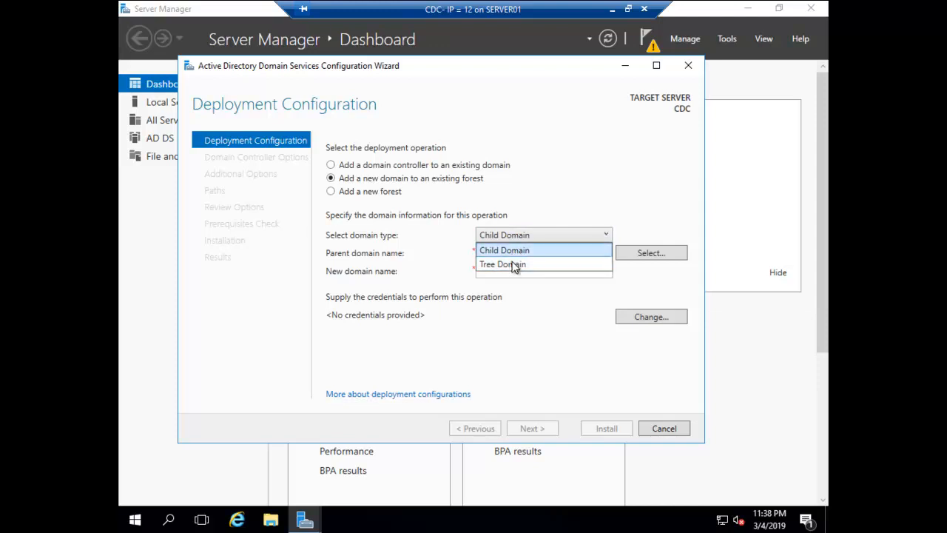
pyautogui.click(512, 249)
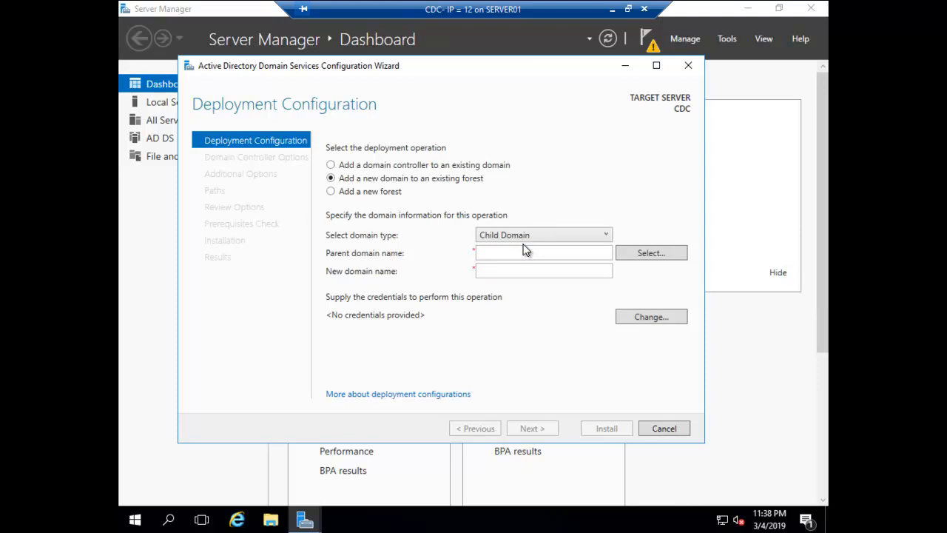
pyautogui.click(529, 236)
pyautogui.click(528, 236)
pyautogui.click(506, 252)
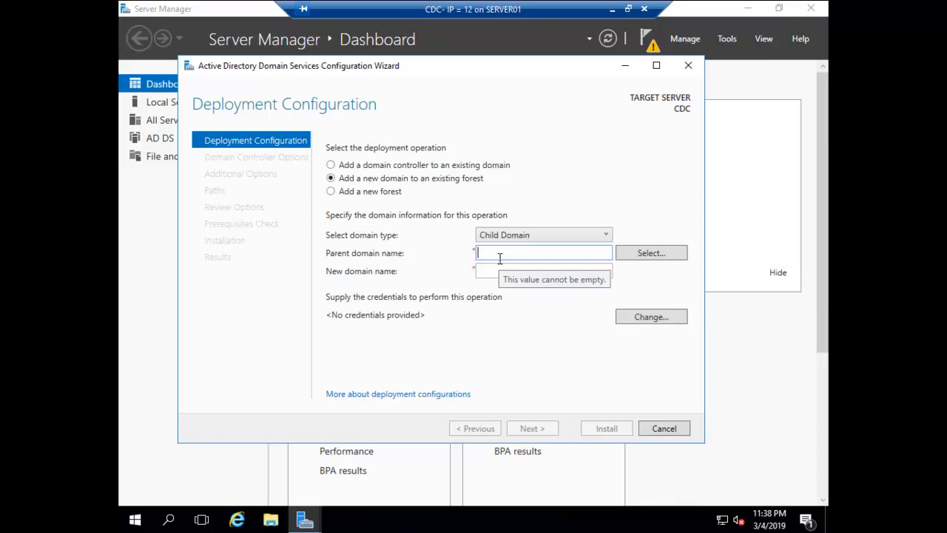
pyautogui.write('gogre')
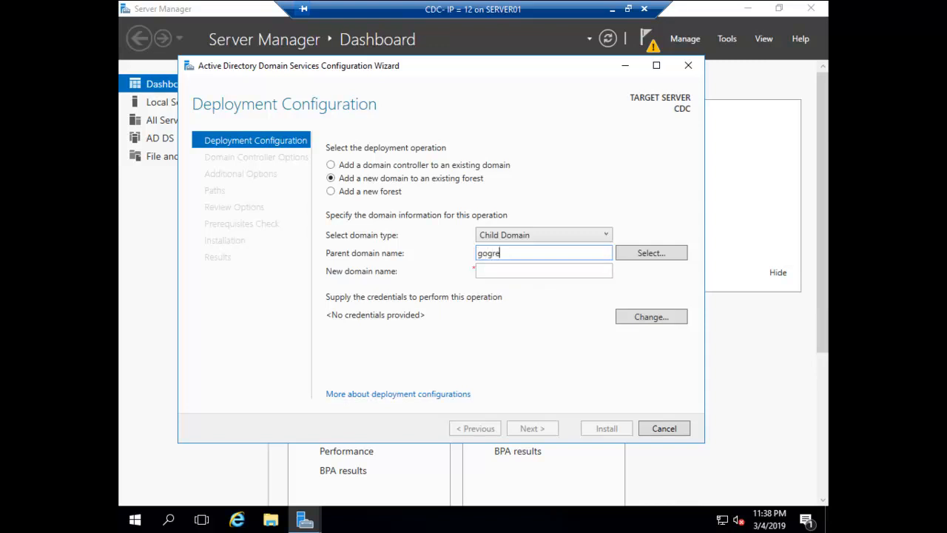
pyautogui.write('en.com')
pyautogui.press('Tab')
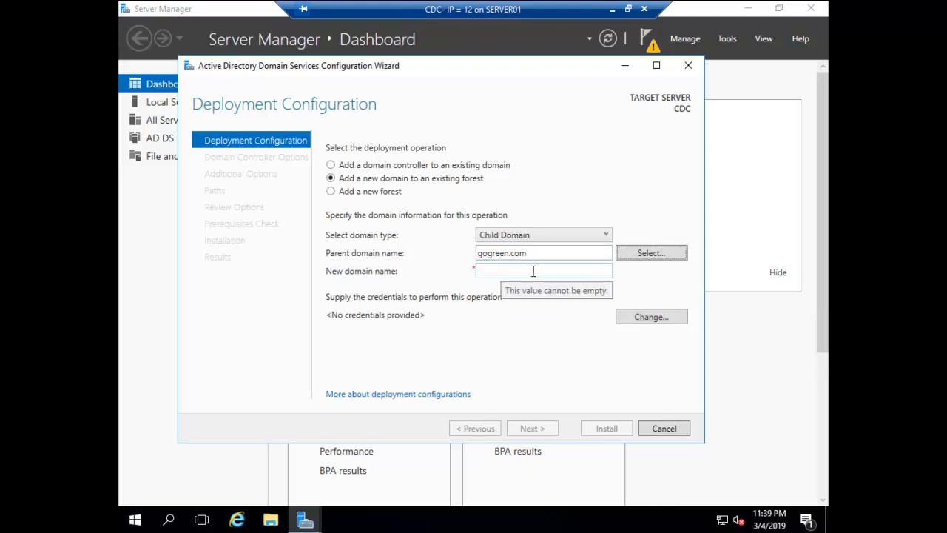
# Supply the gogreen domain administrator credentials and select gogreen.com as the parent domain
pyautogui.click(625, 255)
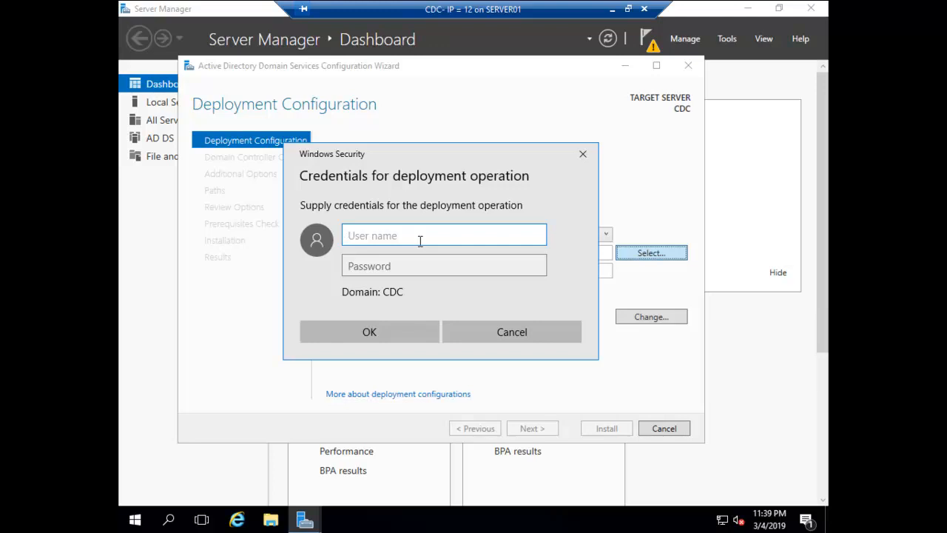
pyautogui.write('gogreen\\administrator')
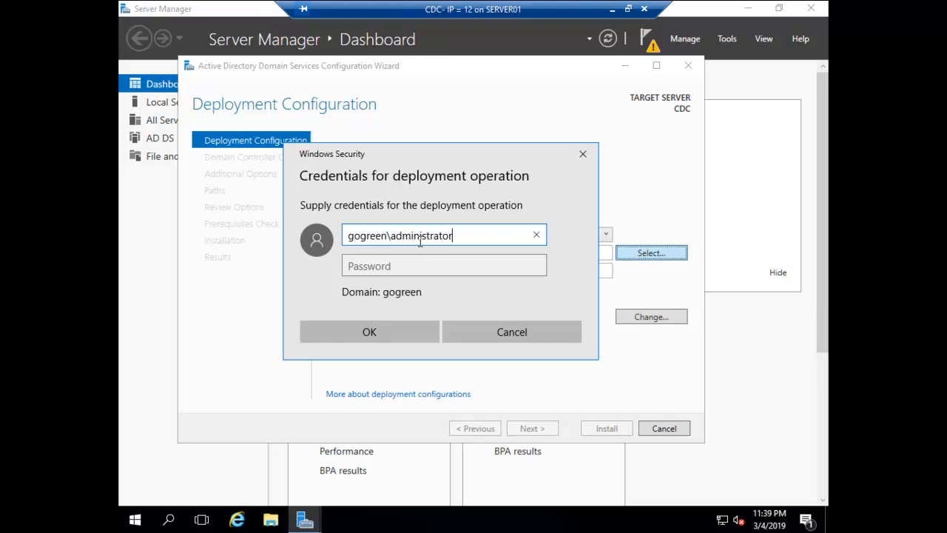
pyautogui.press('Tab')
pyautogui.write('••••••••')
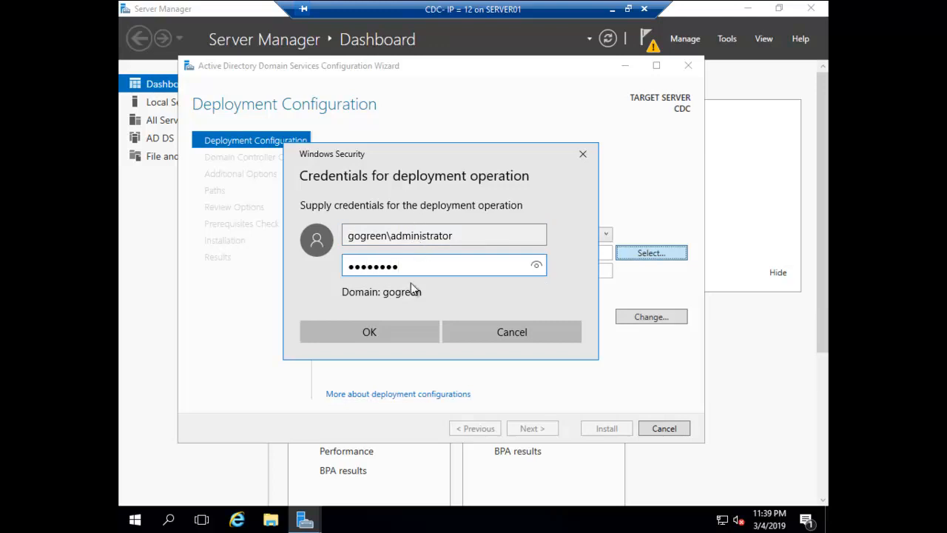
pyautogui.click(397, 329)
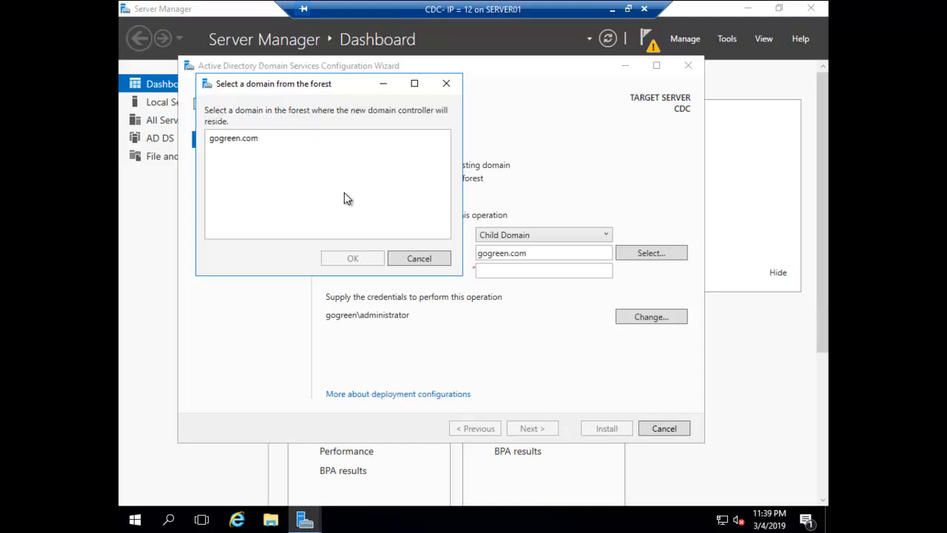
pyautogui.click(213, 138)
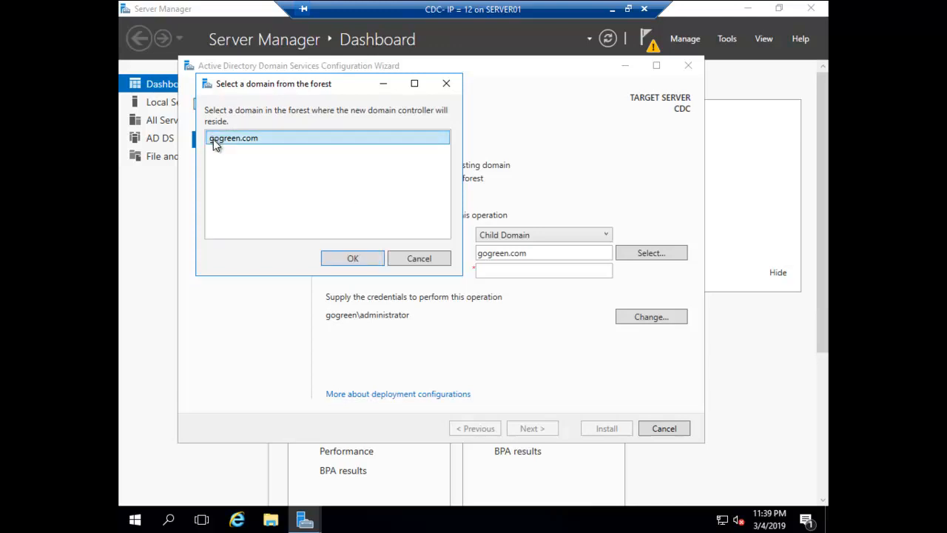
pyautogui.click(352, 258)
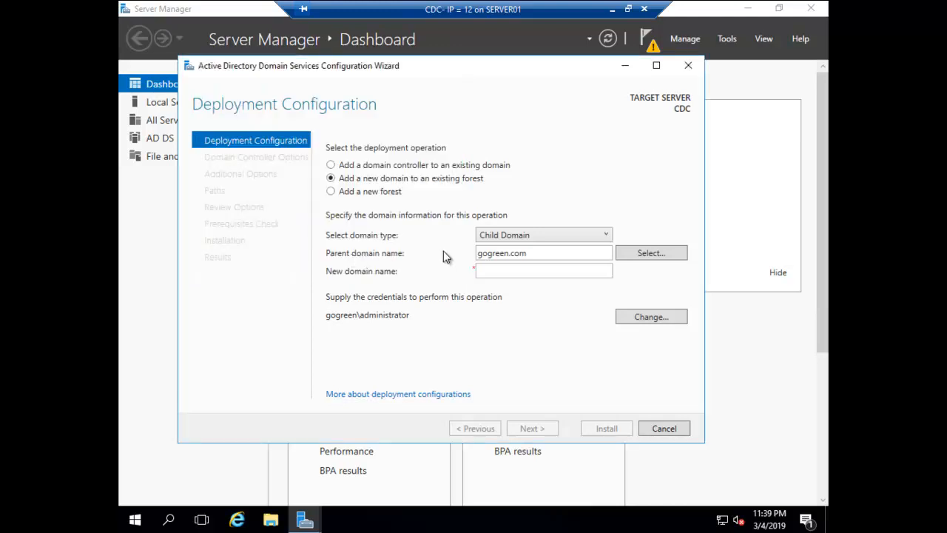
# Enter 'Audit' as the new domain name and continue to Domain Controller Options
pyautogui.click(496, 271)
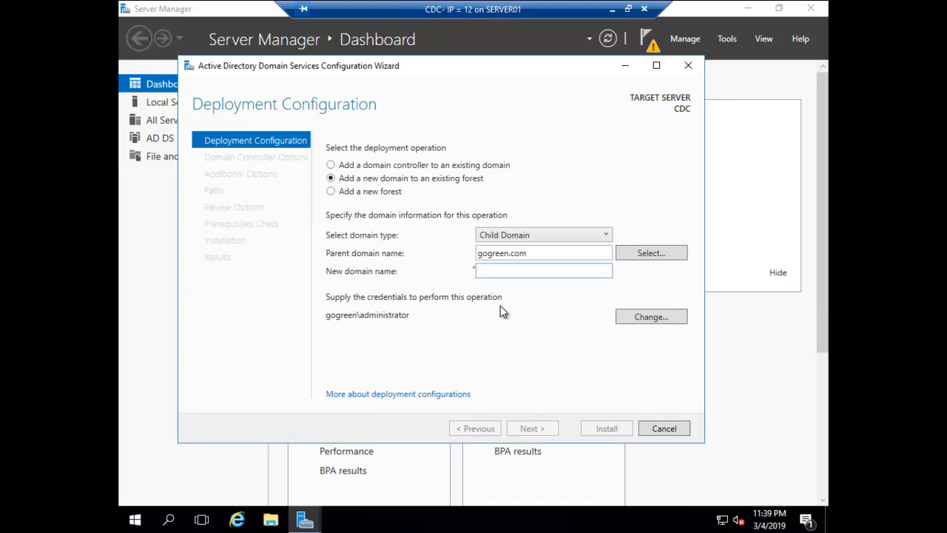
pyautogui.write('Audit')
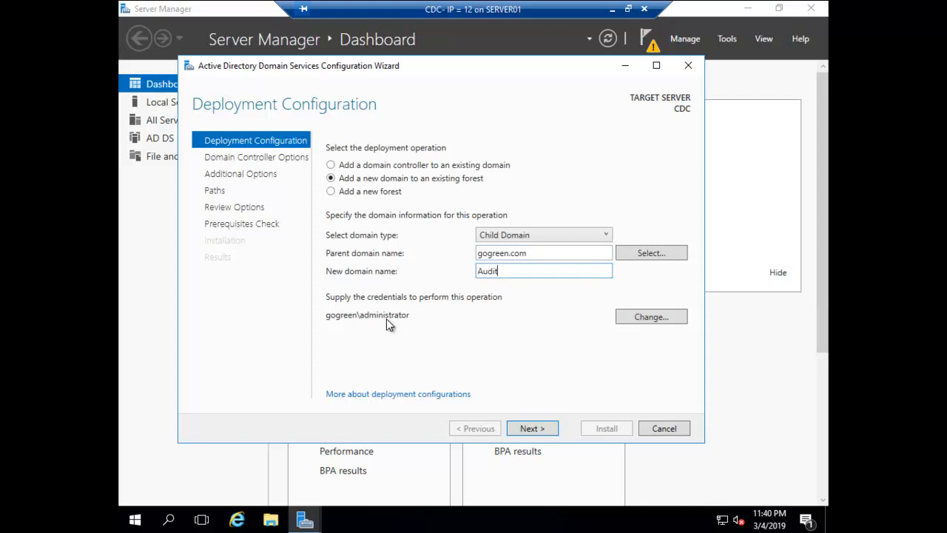
pyautogui.click(538, 426)
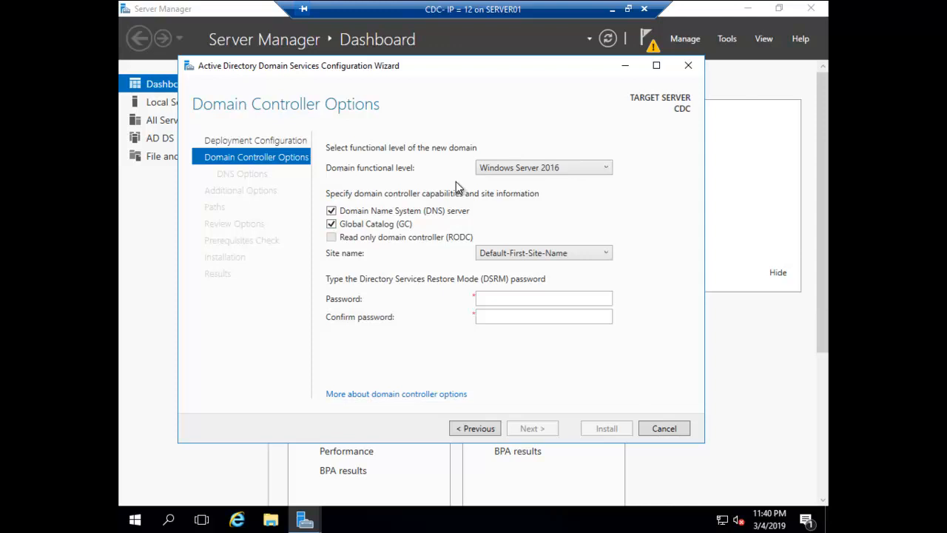
# Keep the domain functional level at Windows Server 2016 and uncheck Global Catalog (GC)
pyautogui.click(527, 171)
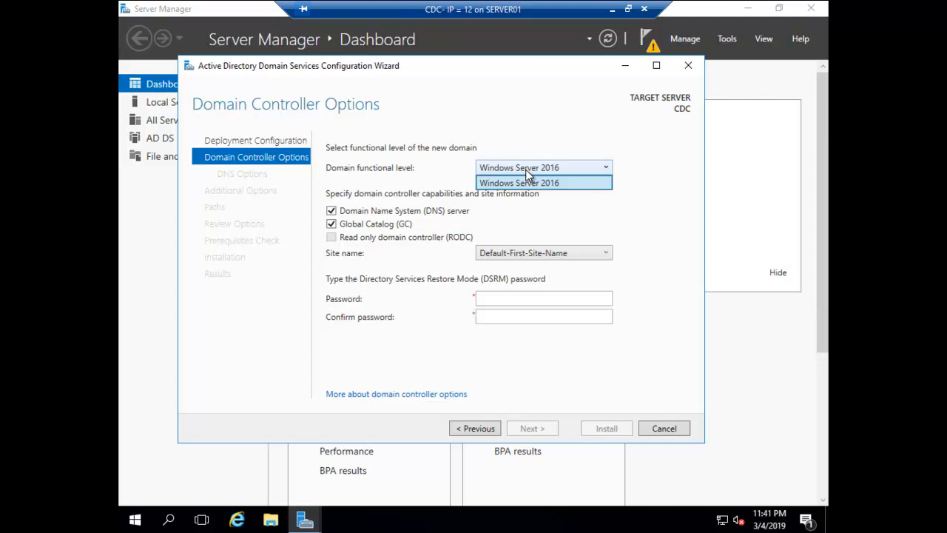
pyautogui.click(520, 221)
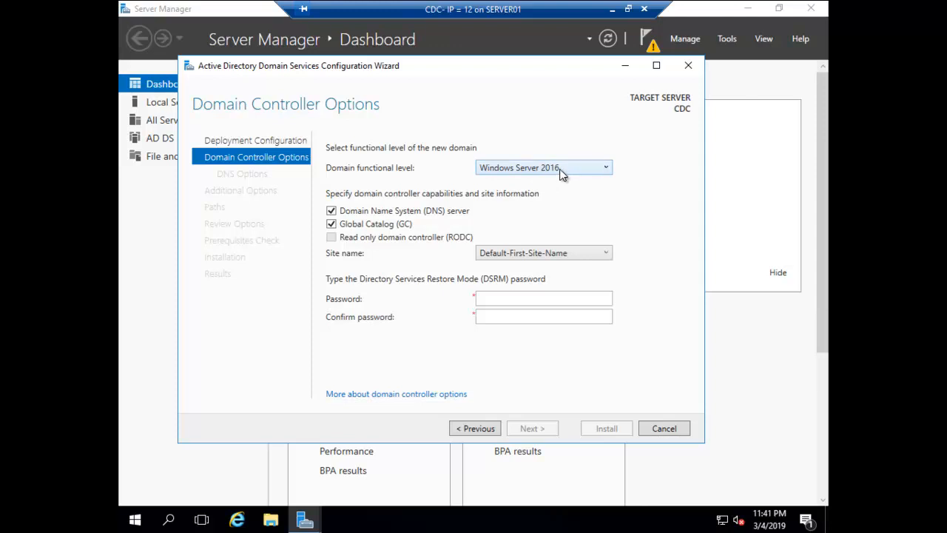
pyautogui.click(561, 173)
pyautogui.click(560, 172)
pyautogui.click(331, 225)
# Enter the DSRM restore-mode password and type it again to confirm
pyautogui.click(493, 296)
pyautogui.write('P@ssw0rd')
pyautogui.press('Tab')
pyautogui.write('P@s')
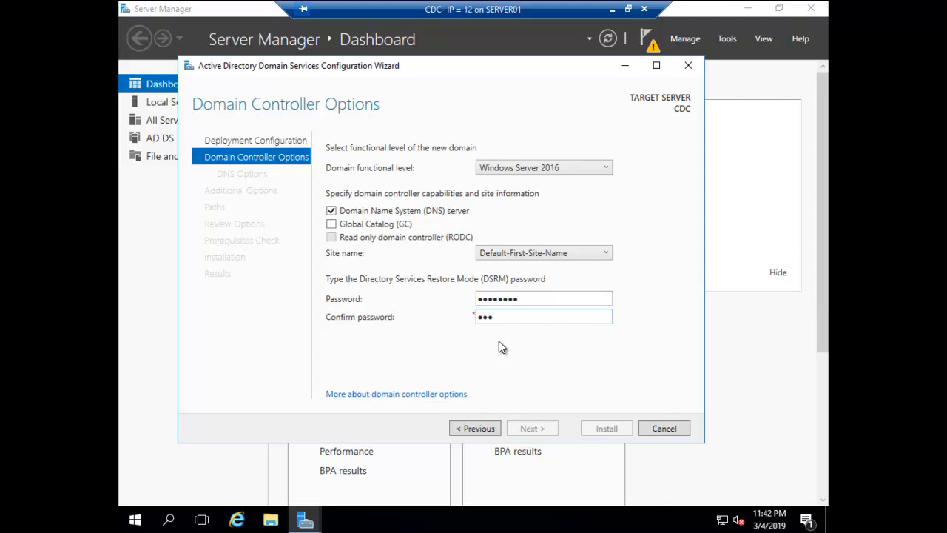
pyautogui.write('sw0rd')
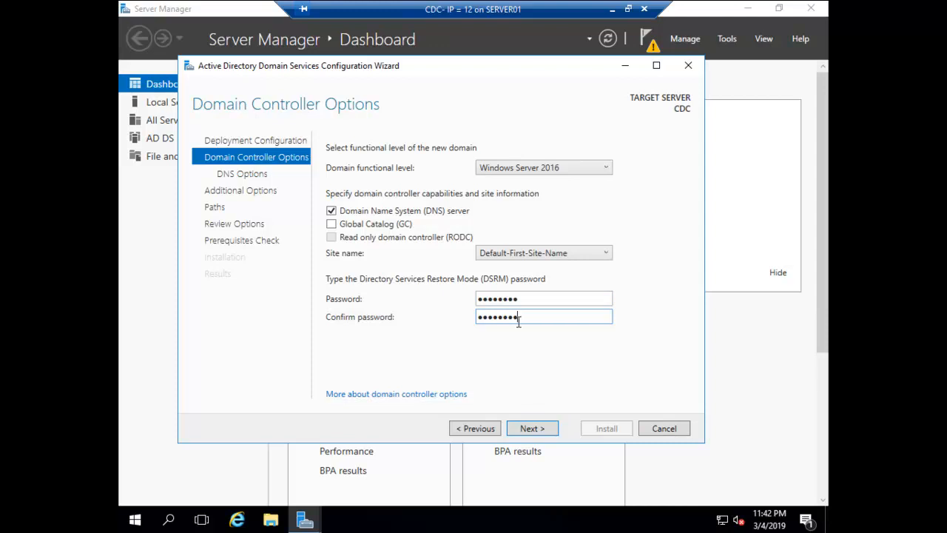
# Accept the domain controller options and keep Create DNS delegation, reaching NetBIOS name AUDIT
pyautogui.click(528, 429)
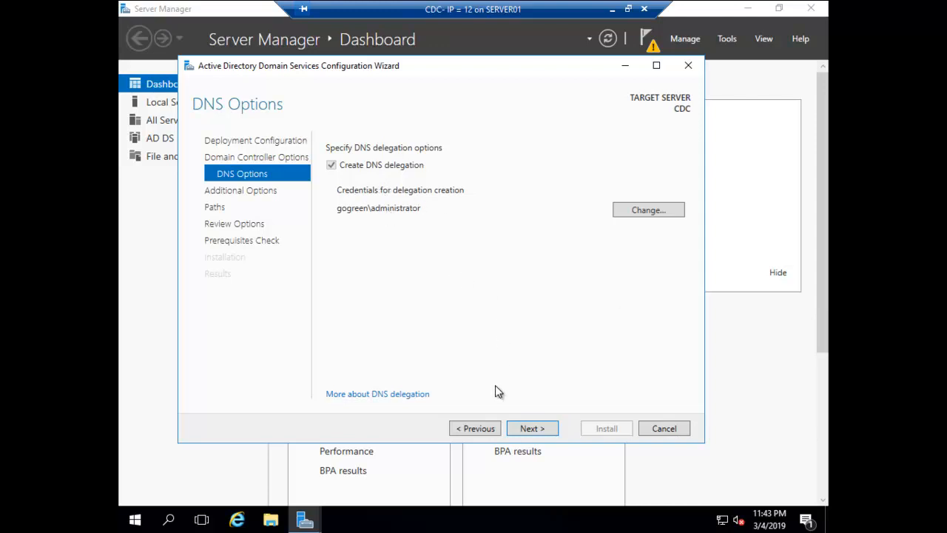
pyautogui.click(523, 429)
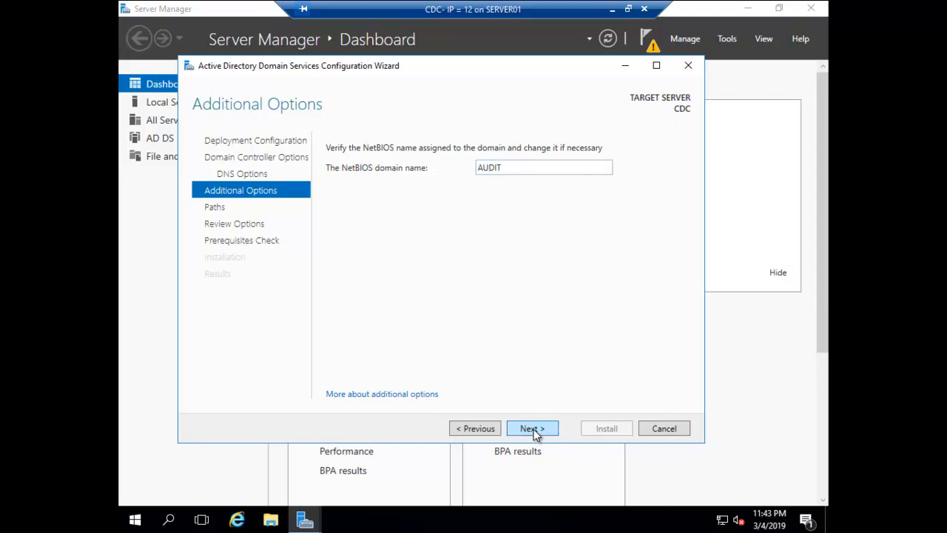
# Accept NetBIOS name AUDIT and keep the default C:\Windows database and SYSVOL paths
pyautogui.click(533, 429)
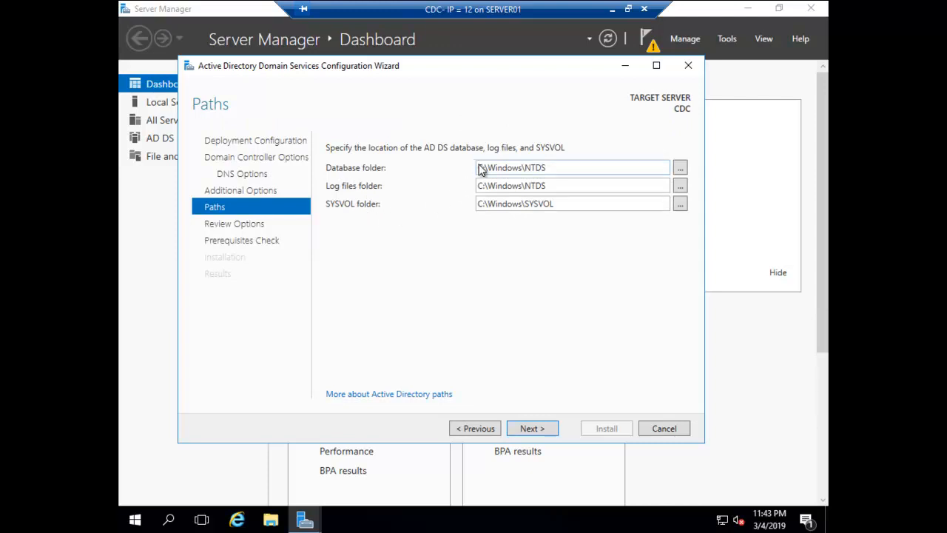
pyautogui.doubleClick(523, 169)
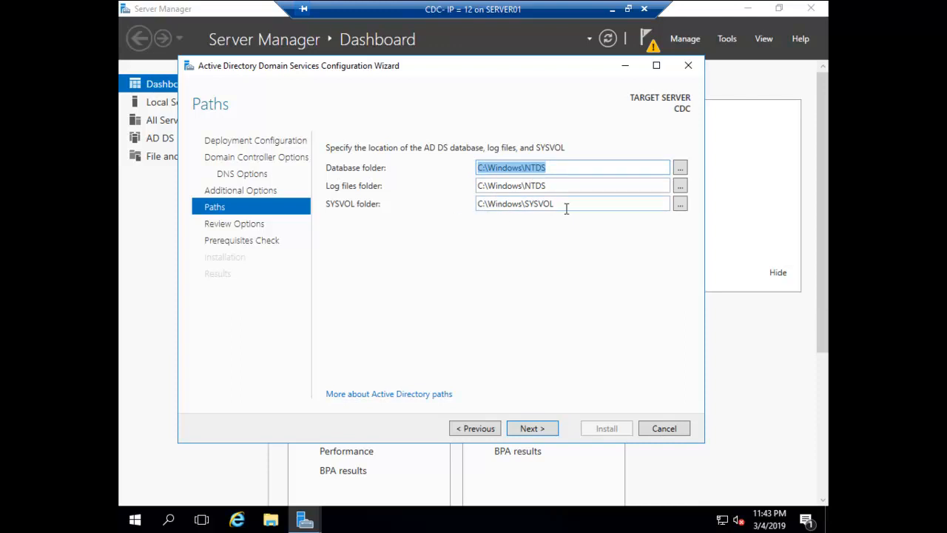
pyautogui.click(530, 429)
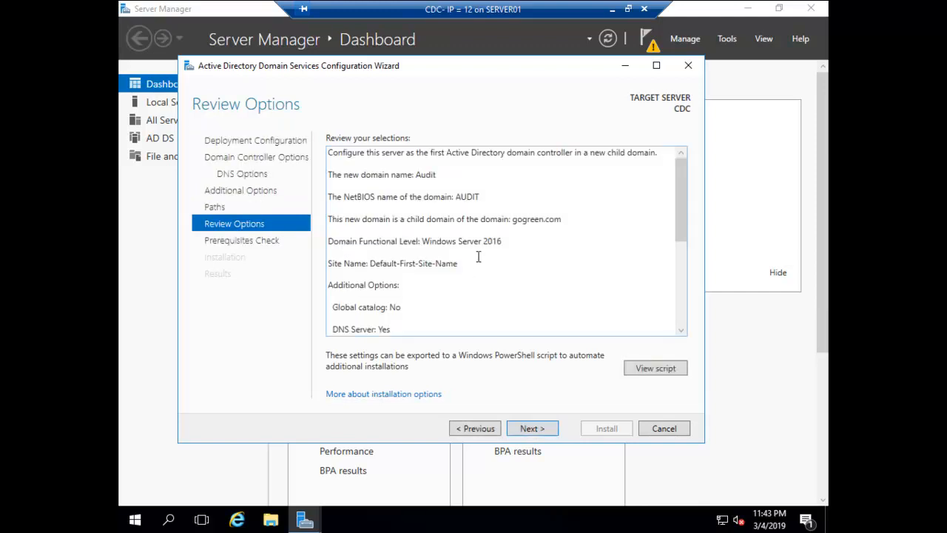
# Scroll through the Review Options summary for the Audit child domain
pyautogui.scroll(-5, 478, 257)
pyautogui.scroll(5, 478, 257)
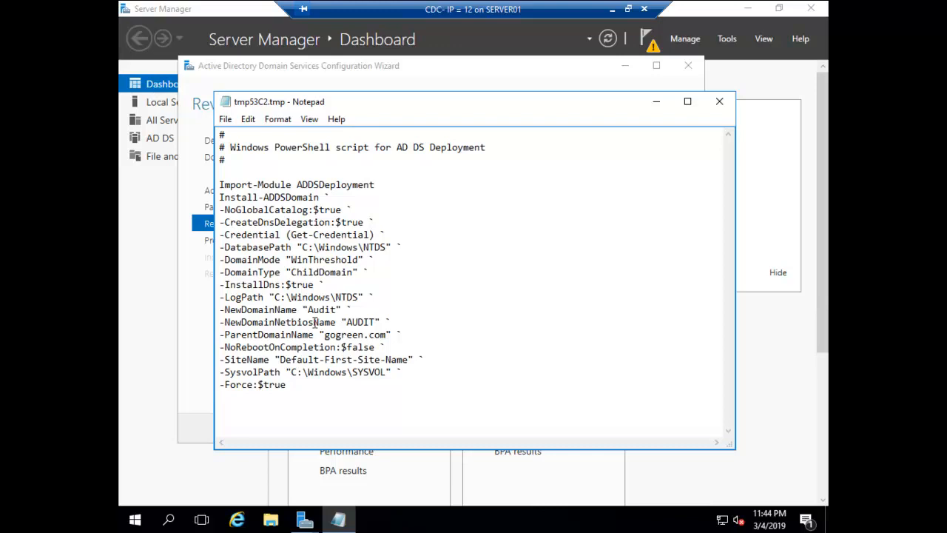
# Close the Notepad deployment script and run the prerequisites check, which passes
pyautogui.click(720, 102)
pyautogui.click(529, 429)
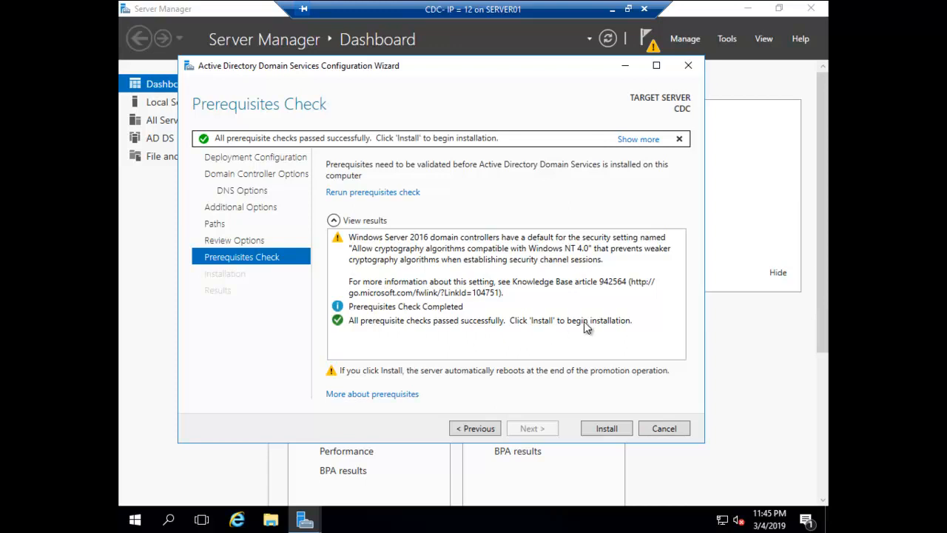
# Start installing CDC as the Audit child domain controller from Prerequisites Check
pyautogui.click(607, 430)
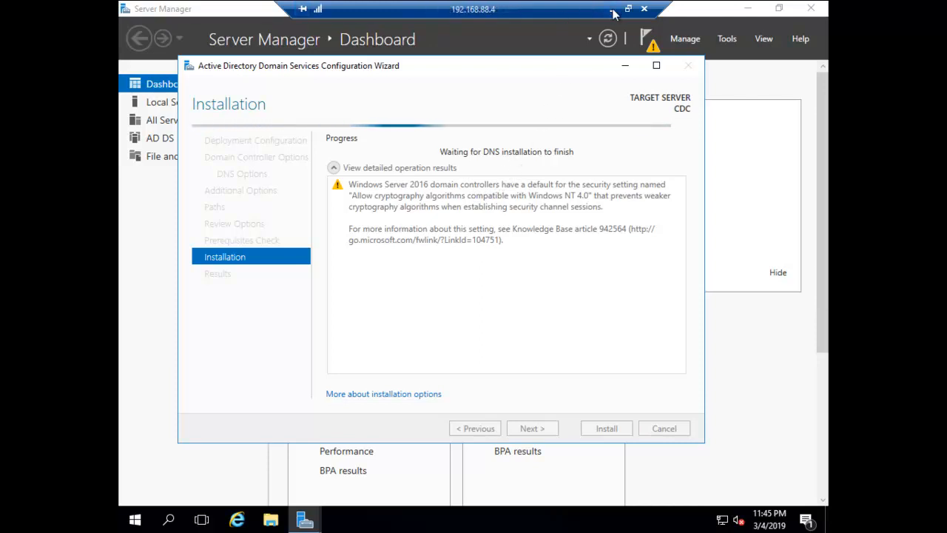
# Minimize the remote VM session to reveal the Gogreen.com forest diagram with Audit.gogreen.com
pyautogui.click(611, 15)
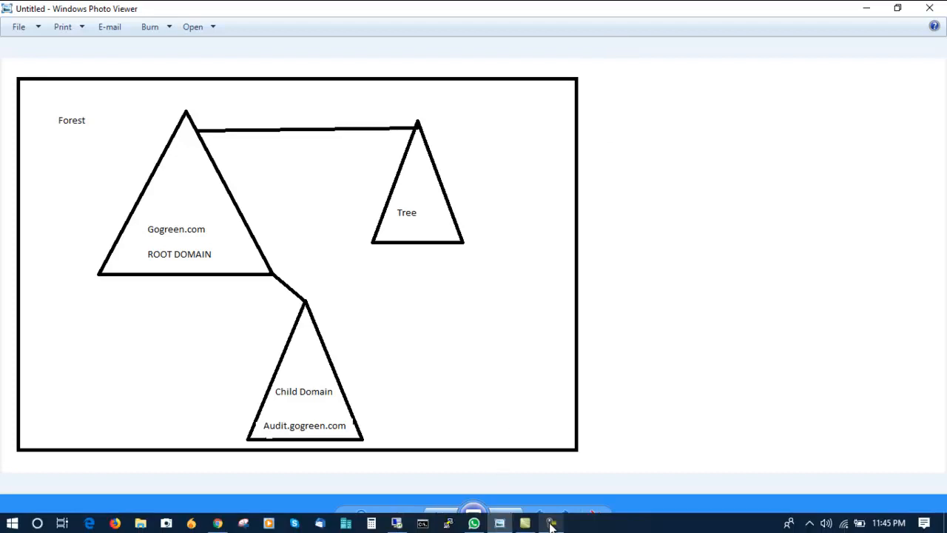
# Restore the CDC session to see the Results page confirming successful domain controller configuration
pyautogui.click(551, 524)
pyautogui.click(881, 479)
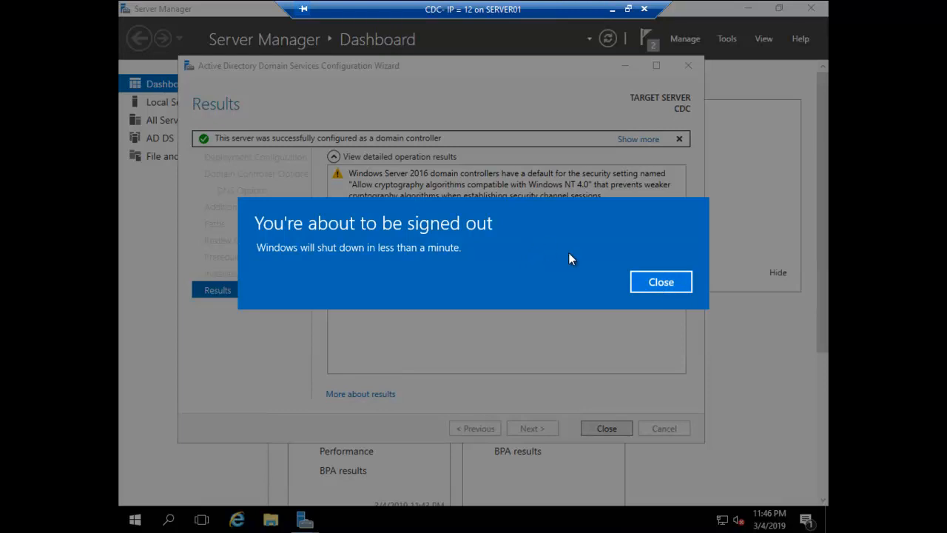
# Dismiss the sign-out warning and close the Results page so CDC restarts
pyautogui.click(662, 283)
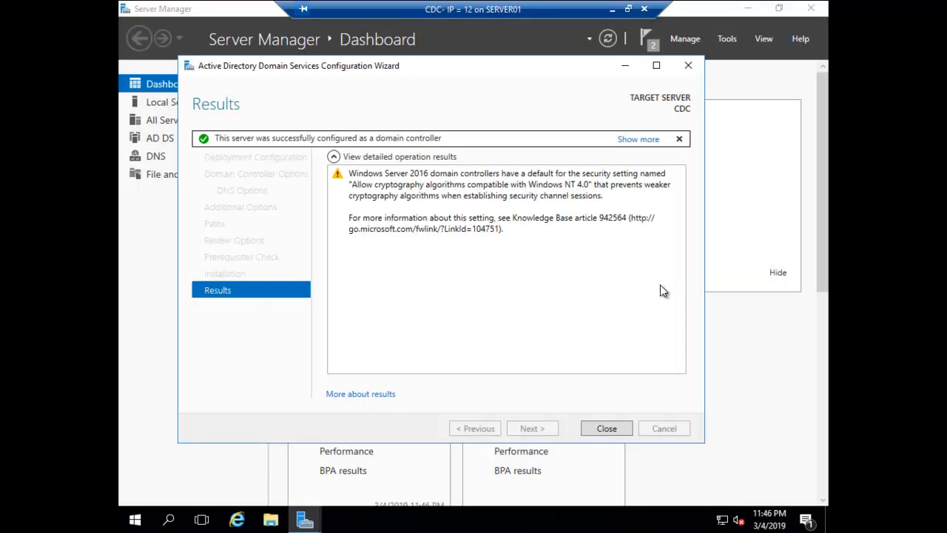
pyautogui.click(607, 427)
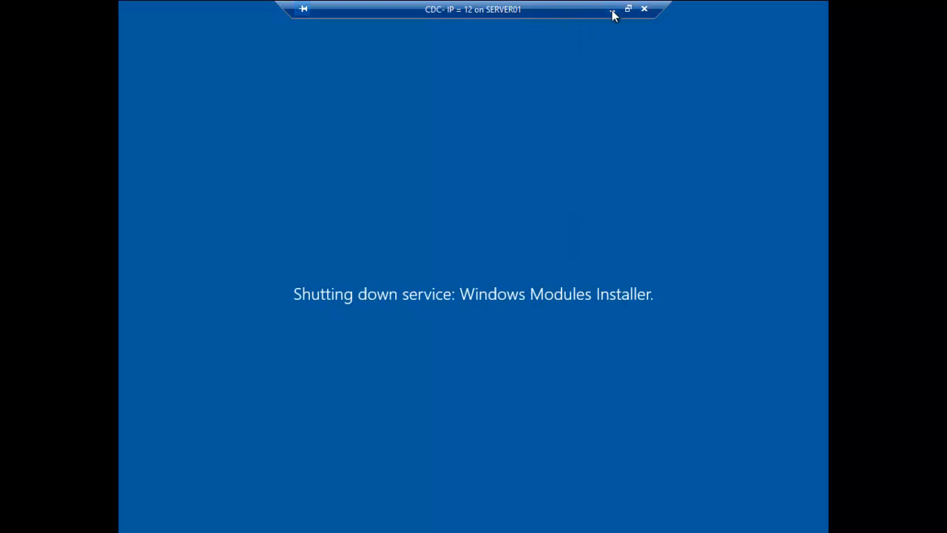
# Close the restarting CDC connection and connect to the DC-01 virtual machine
pyautogui.click(644, 9)
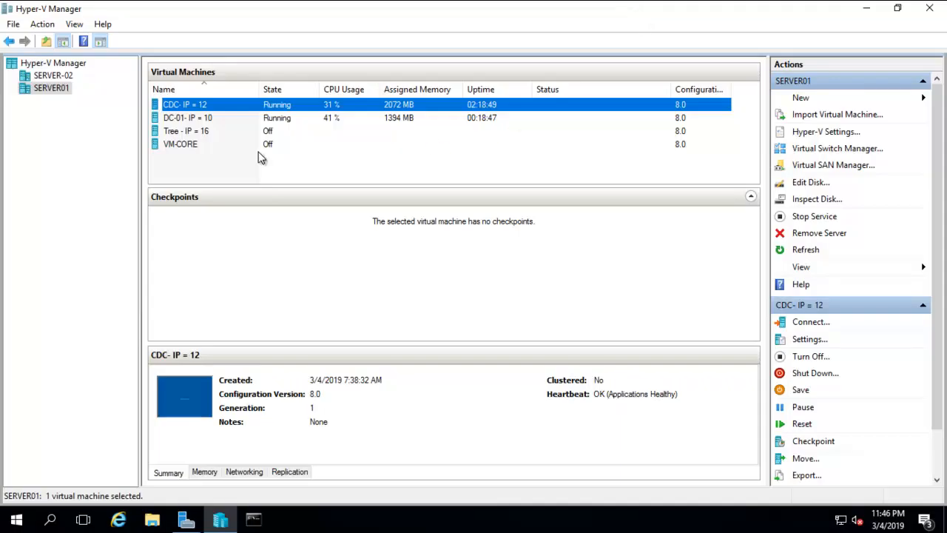
pyautogui.click(182, 119)
pyautogui.rightClick(180, 119)
pyautogui.click(214, 129)
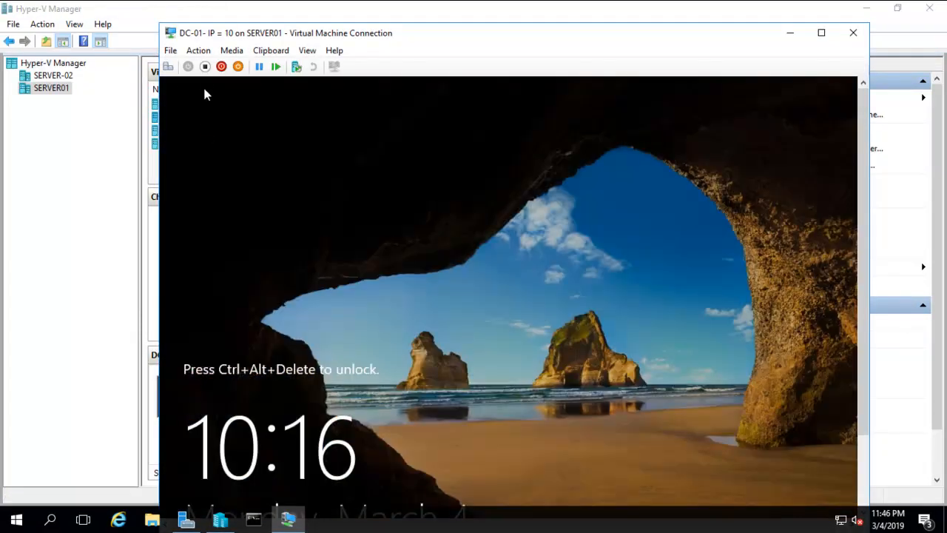
pyautogui.click(307, 50)
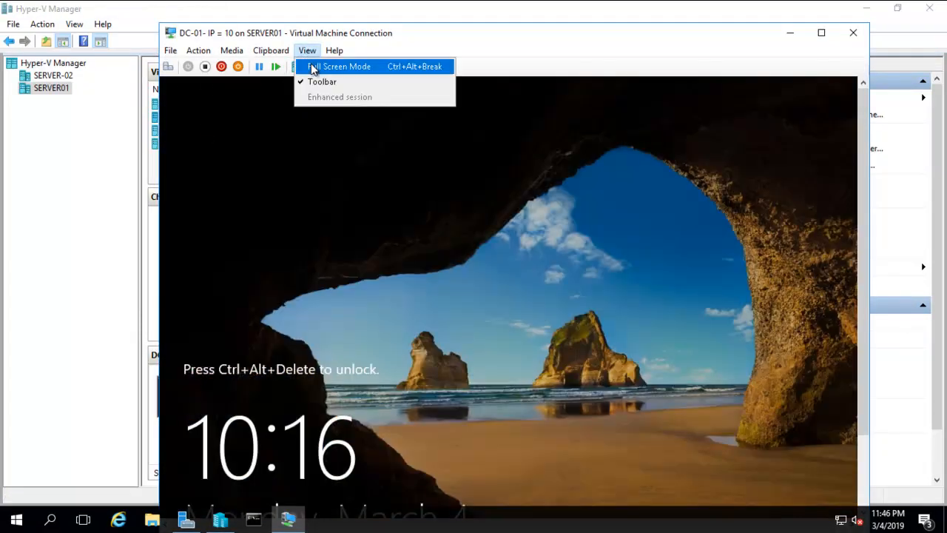
pyautogui.click(313, 66)
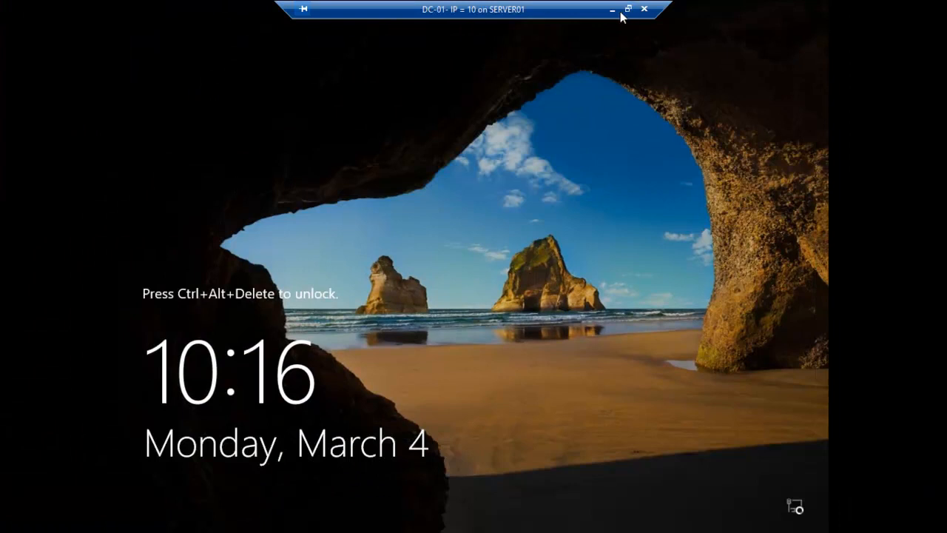
pyautogui.click(628, 9)
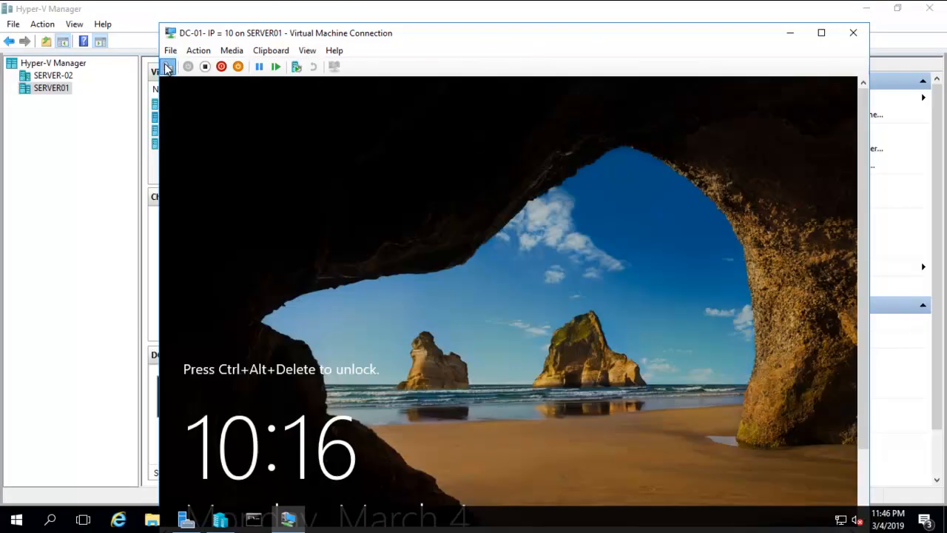
# Sign in to DC-01 with the administrator password and switch to full-screen view
pyautogui.click(167, 67)
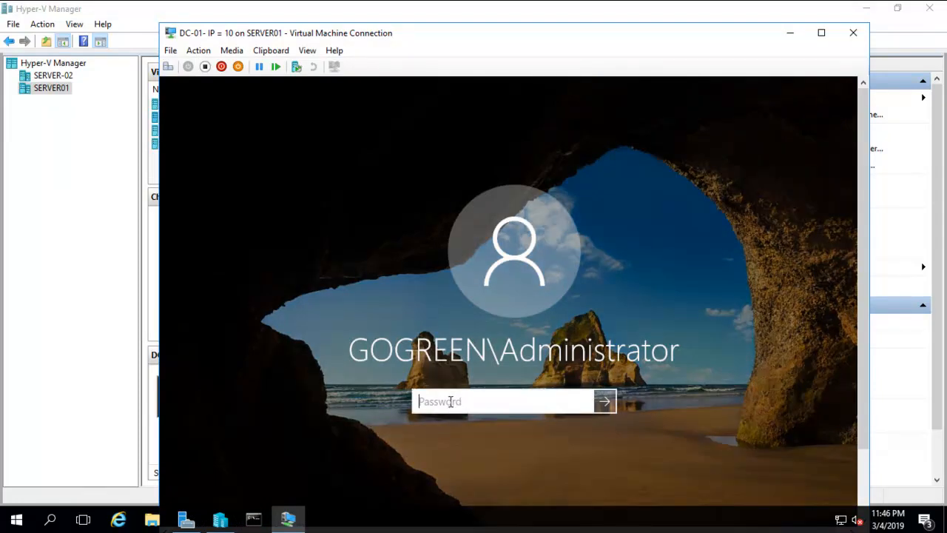
pyautogui.write('•••••')
pyautogui.press('Return')
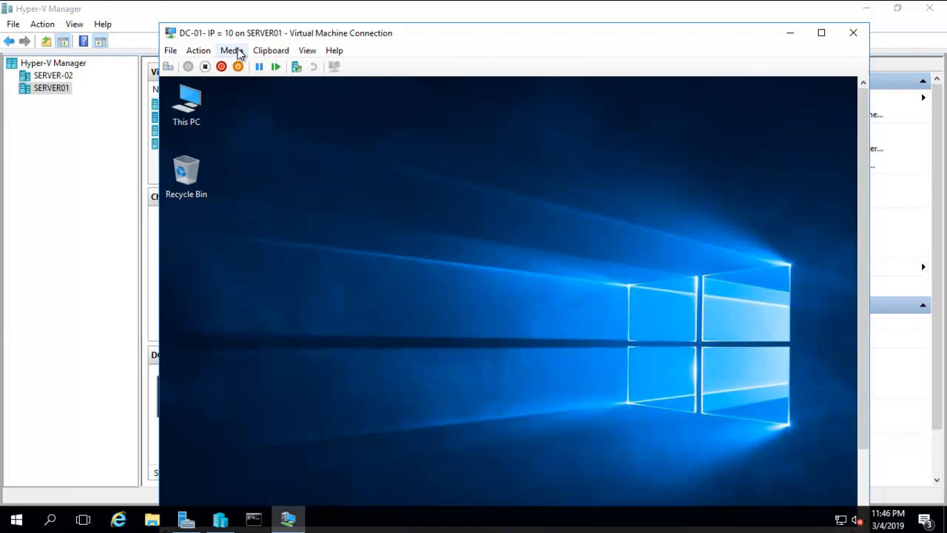
pyautogui.click(307, 51)
pyautogui.click(325, 65)
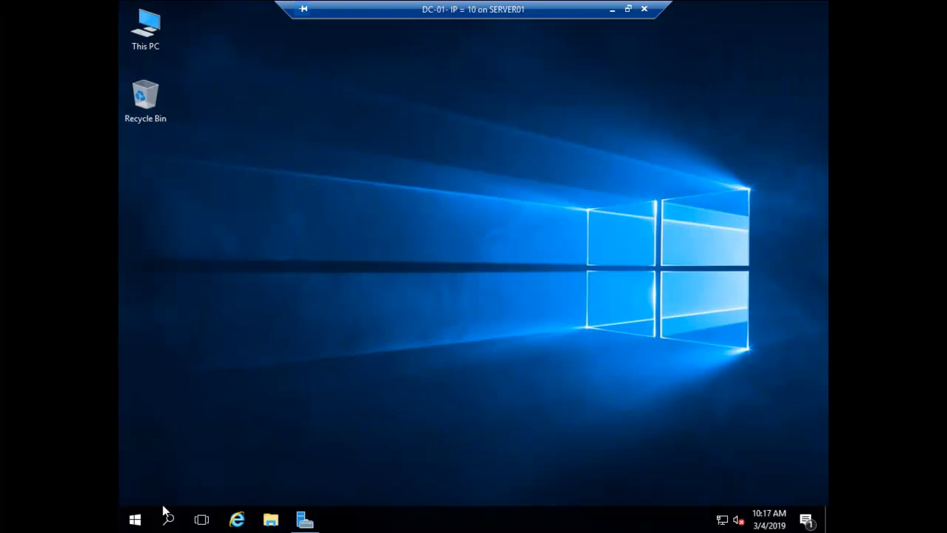
# Launch Active Directory Users and Computers from Server Manager Tools and expand gogreen.com
pyautogui.click(305, 520)
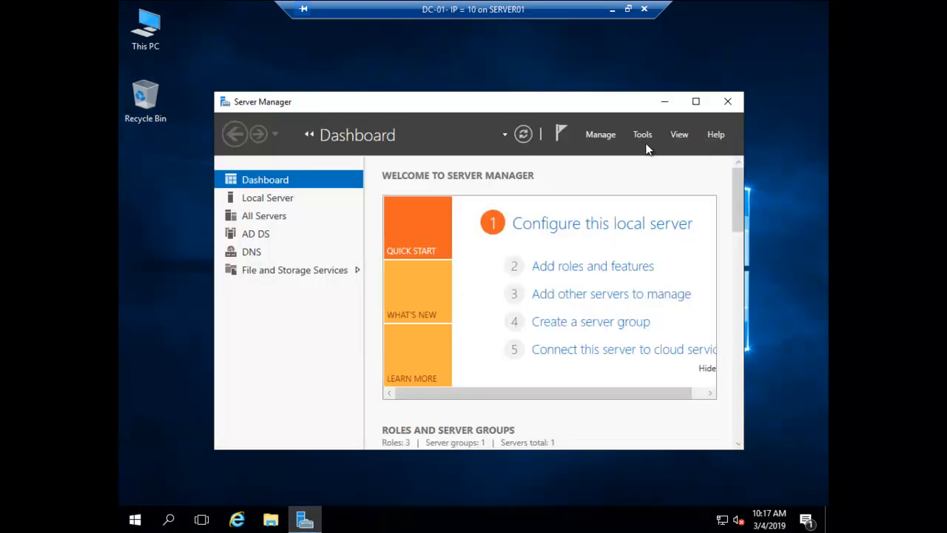
pyautogui.click(642, 134)
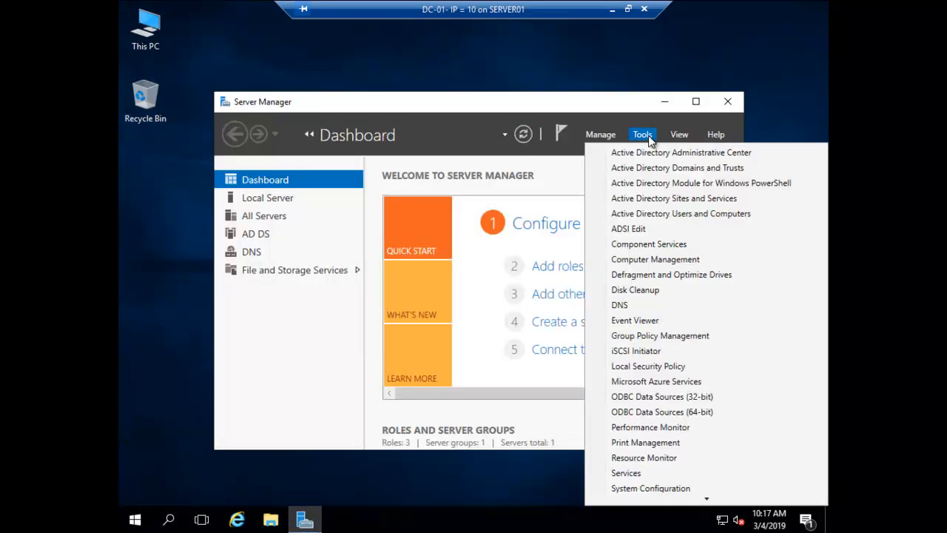
pyautogui.click(653, 216)
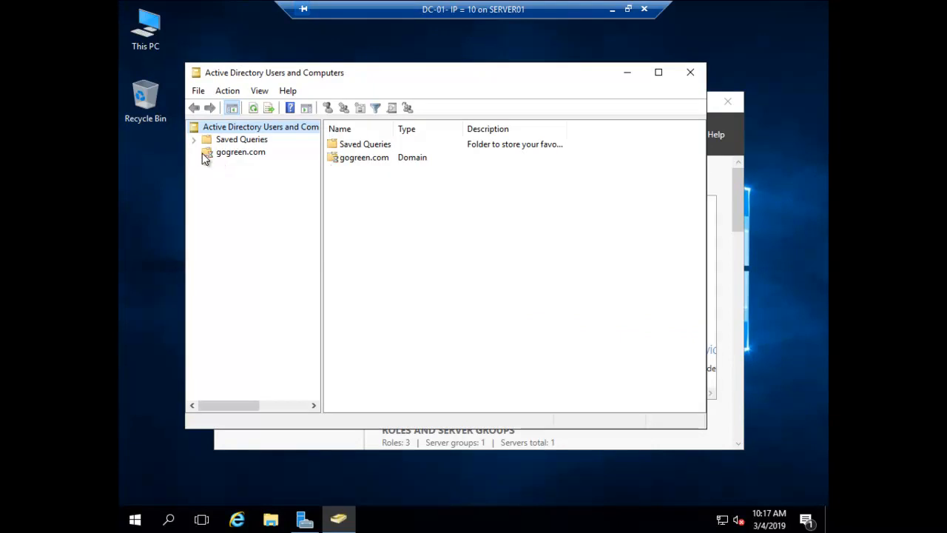
pyautogui.click(195, 153)
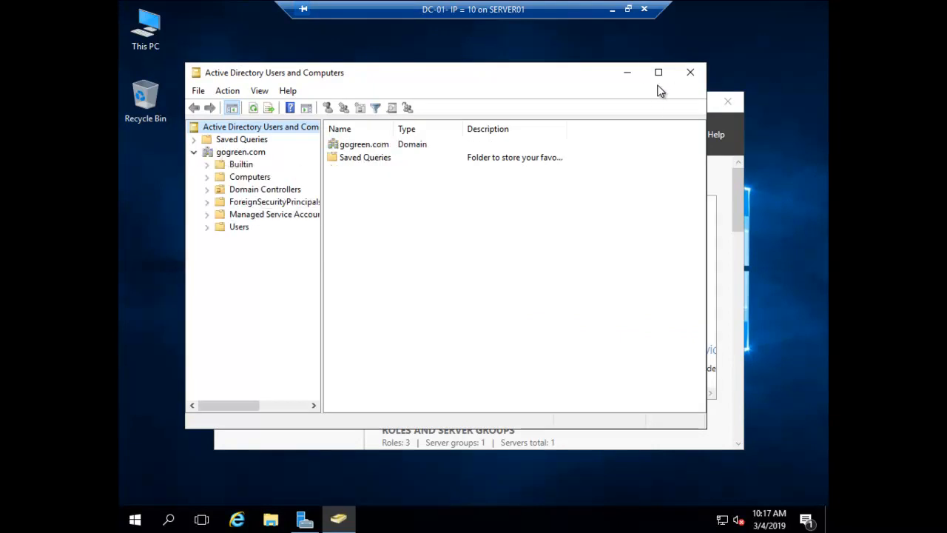
# Maximize the console and browse gogreen.com's Users and Domain Controllers containers
pyautogui.click(658, 73)
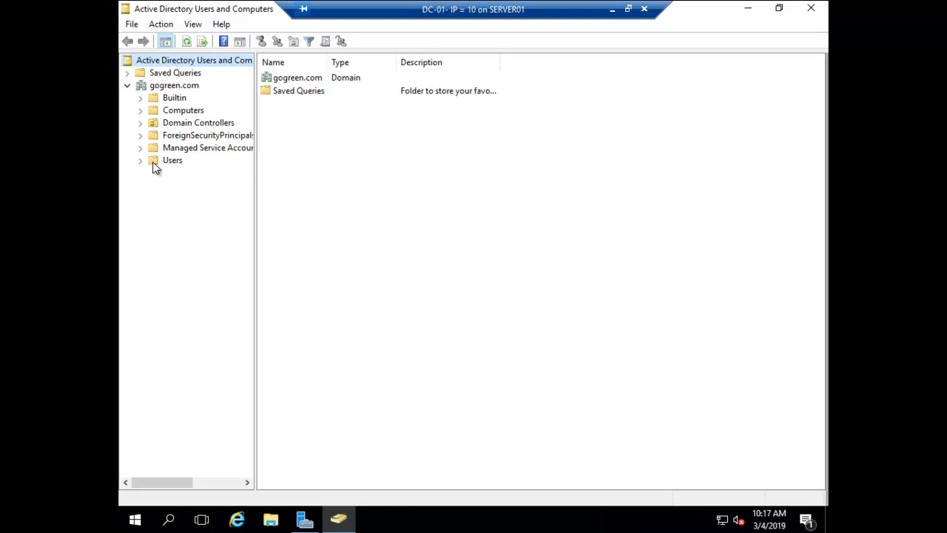
pyautogui.click(167, 86)
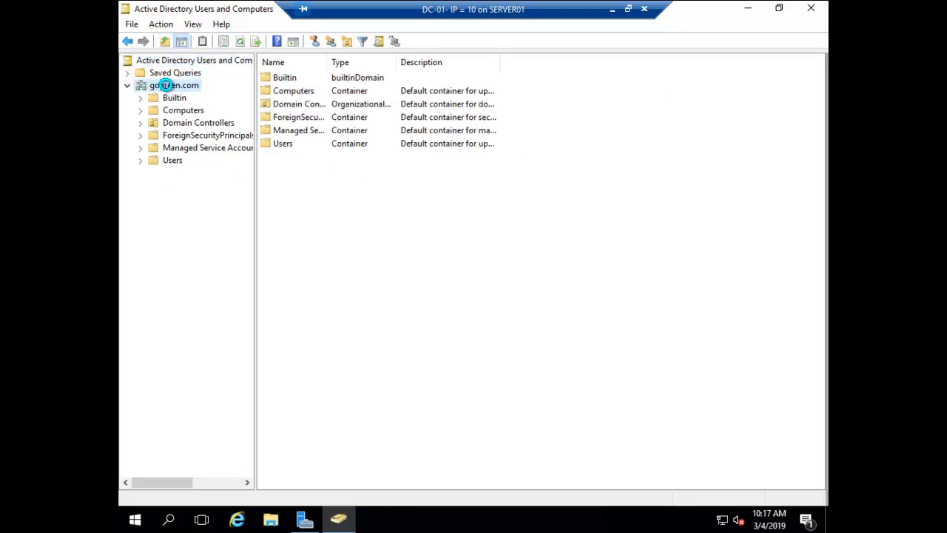
pyautogui.rightClick(166, 85)
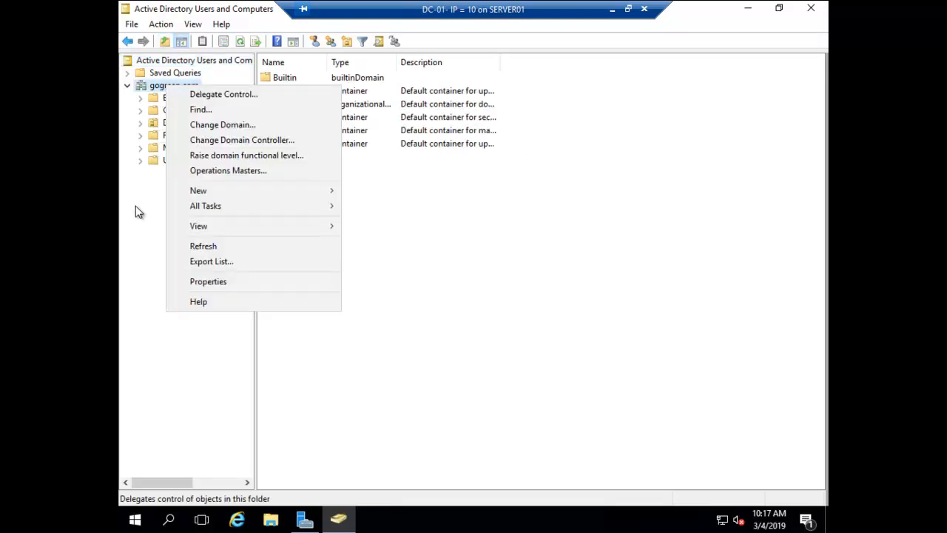
pyautogui.click(136, 207)
pyautogui.click(167, 161)
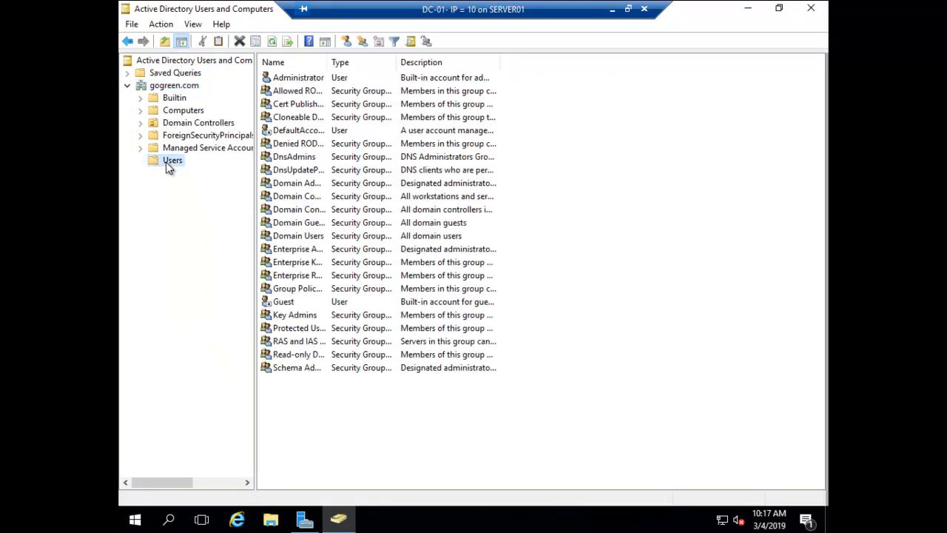
pyautogui.click(181, 126)
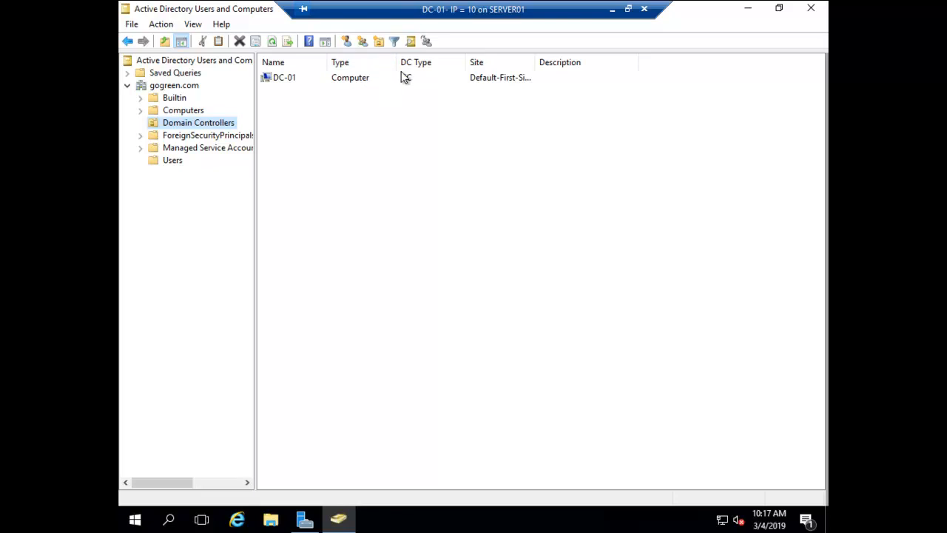
pyautogui.click(177, 86)
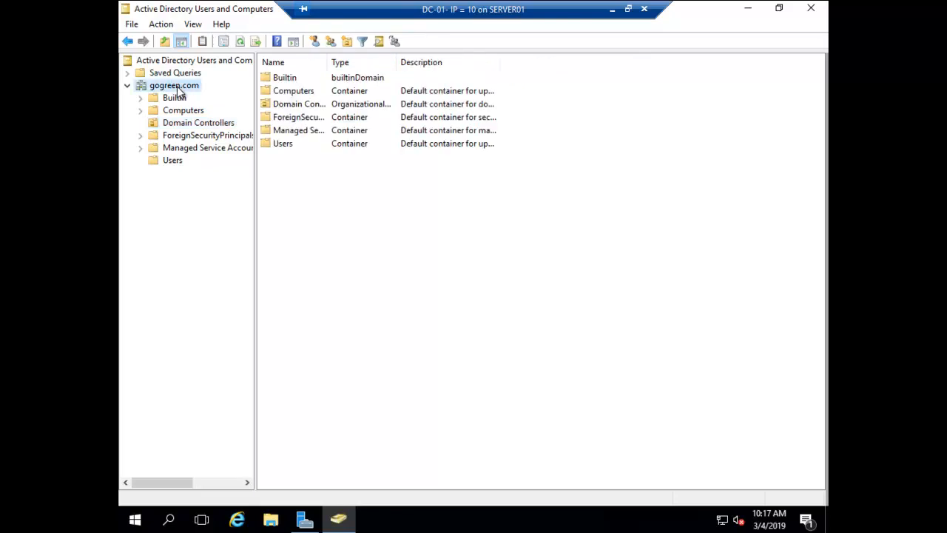
# Start a New User for gogreen.com, then cancel it
pyautogui.rightClick(177, 86)
pyautogui.moveTo(275, 194)
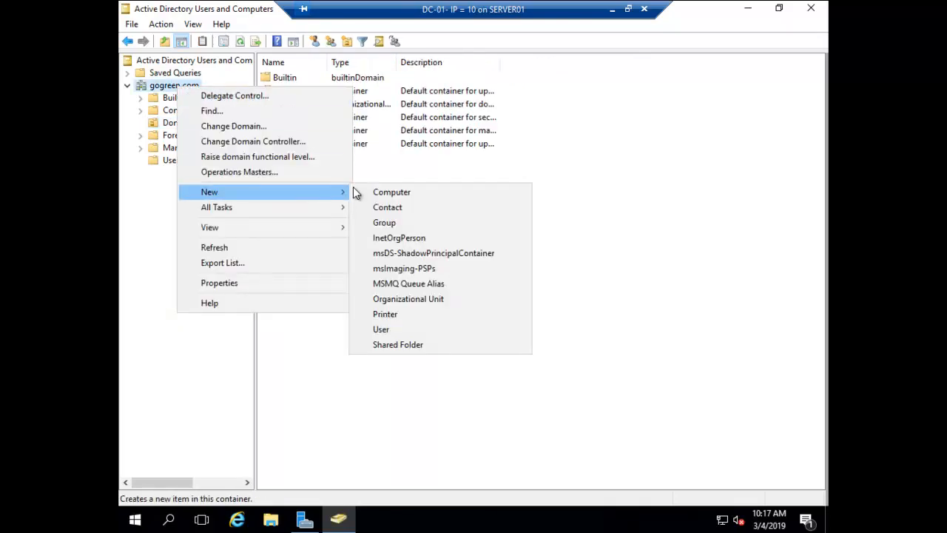
pyautogui.click(388, 331)
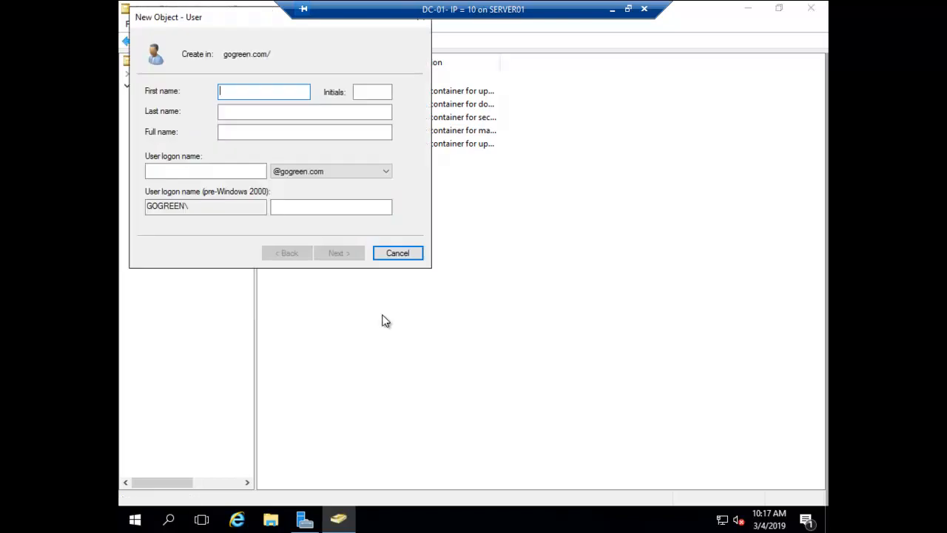
pyautogui.click(392, 254)
# Add an organizational unit named 'Company_Users' under the gogreen.com domain
pyautogui.rightClick(173, 84)
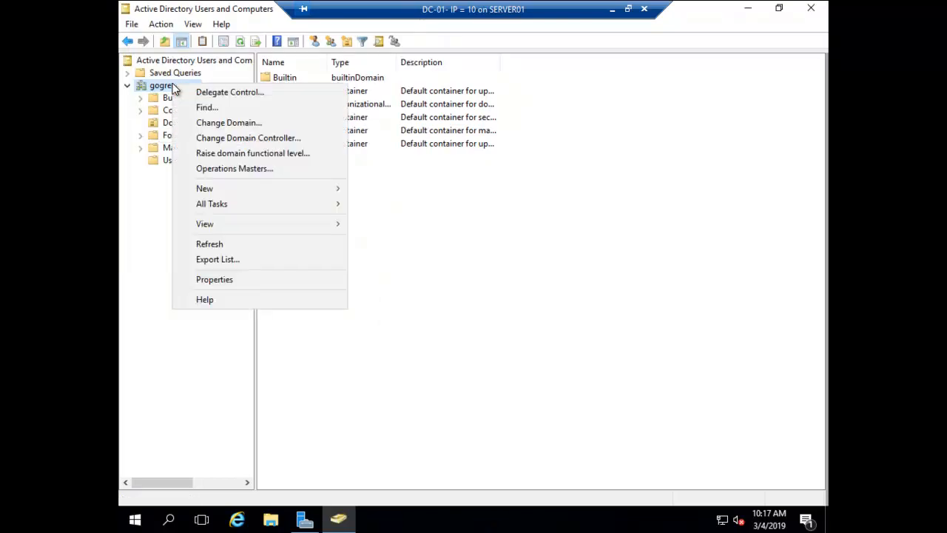
pyautogui.moveTo(316, 196)
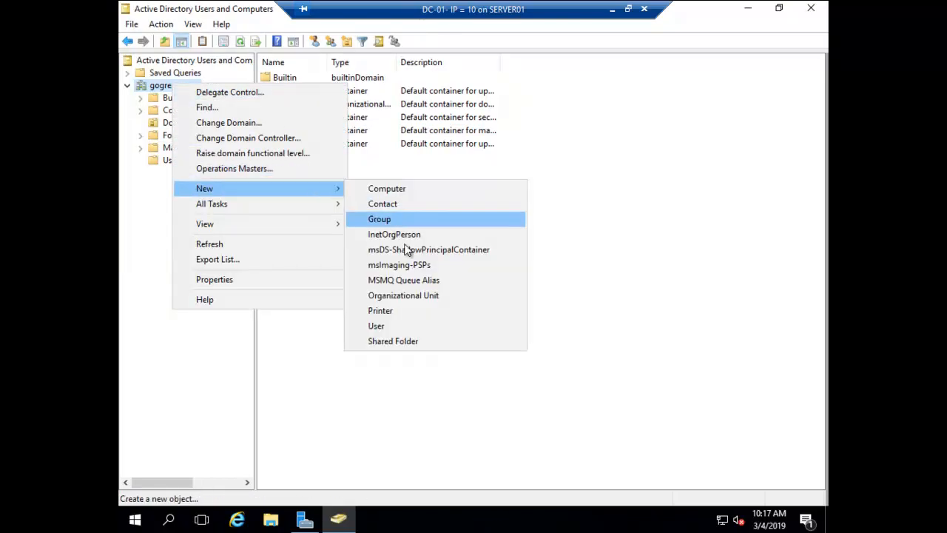
pyautogui.click(400, 296)
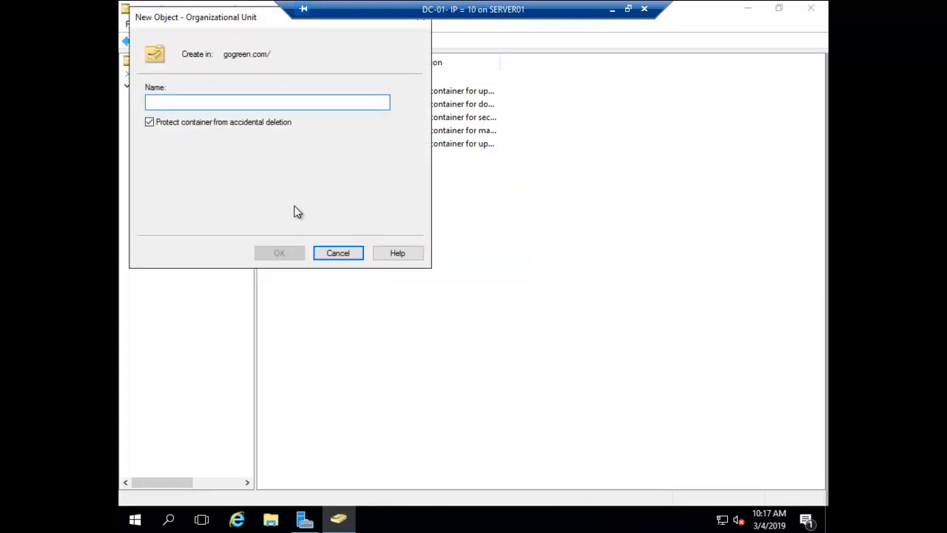
pyautogui.write('Company')
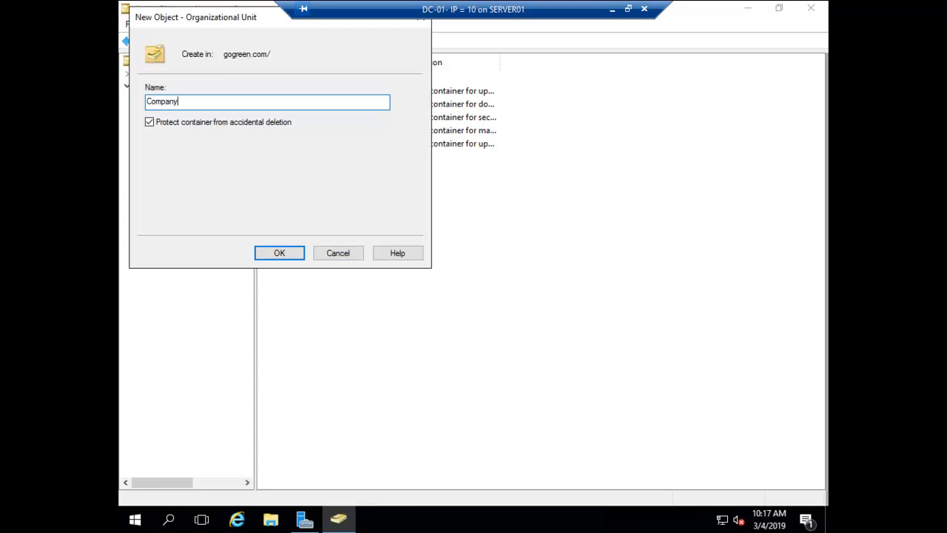
pyautogui.write('_Users')
pyautogui.press('Return')
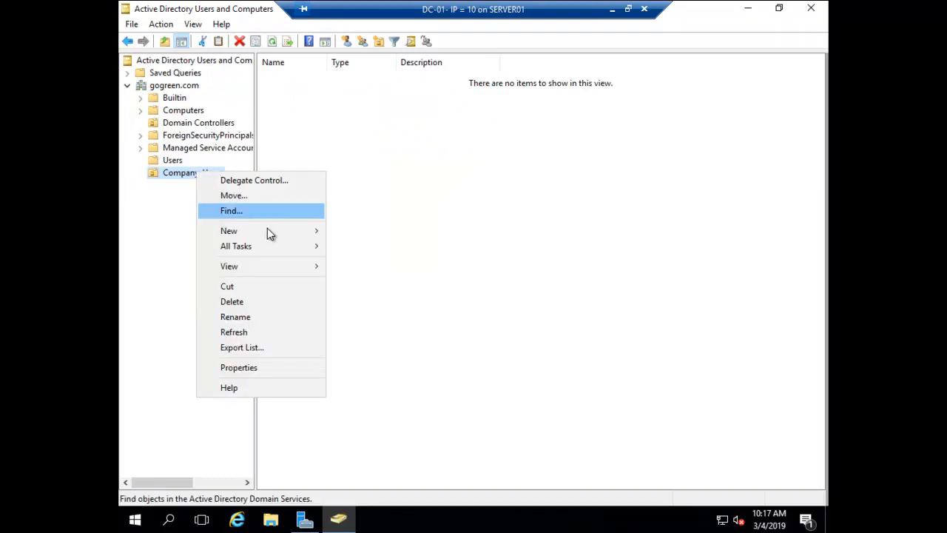
# Start a new user in Company_Users with name and logon User1
pyautogui.moveTo(268, 232)
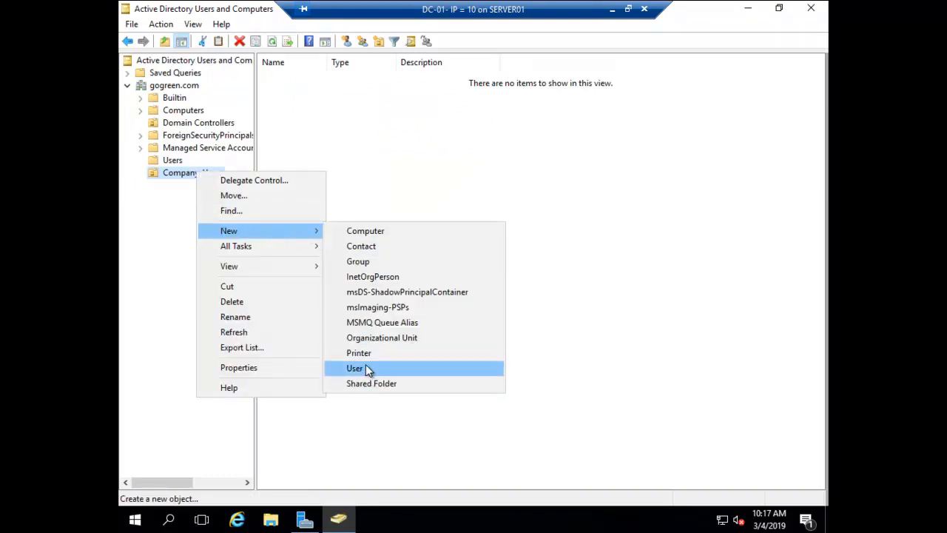
pyautogui.click(364, 368)
pyautogui.write('U')
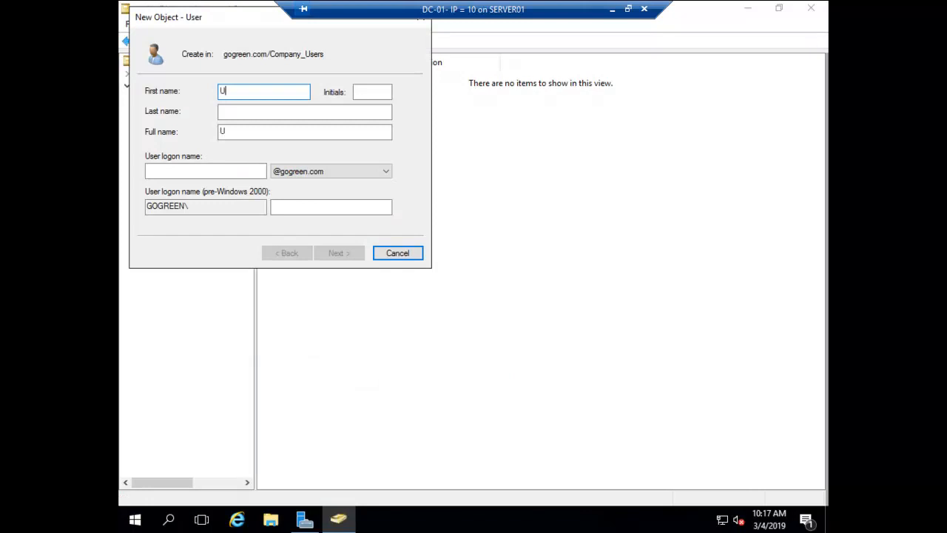
pyautogui.write('ser1')
pyautogui.press('Tab')
pyautogui.press('Tab')
pyautogui.press('Tab')
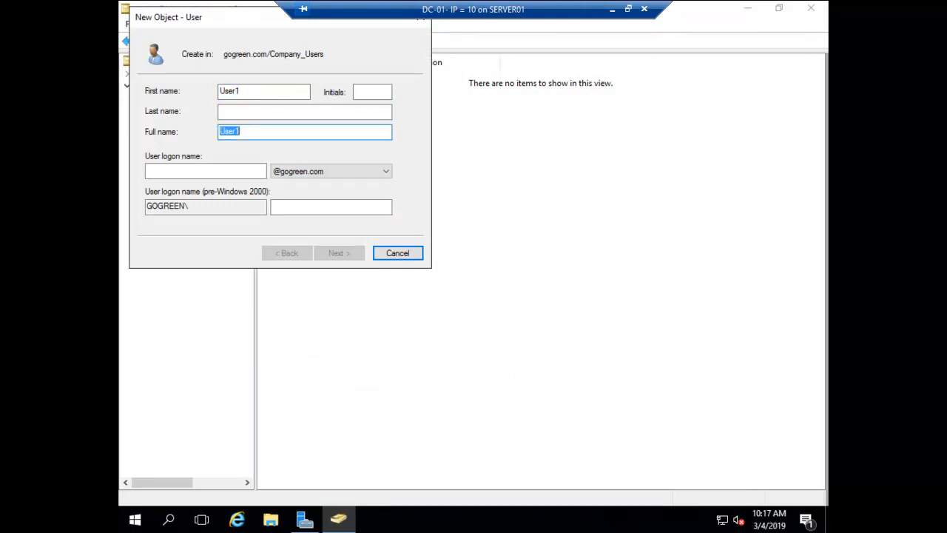
# Set and confirm User1's password, untick 'must change password', and finish
pyautogui.press('Tab')
pyautogui.write('User1')
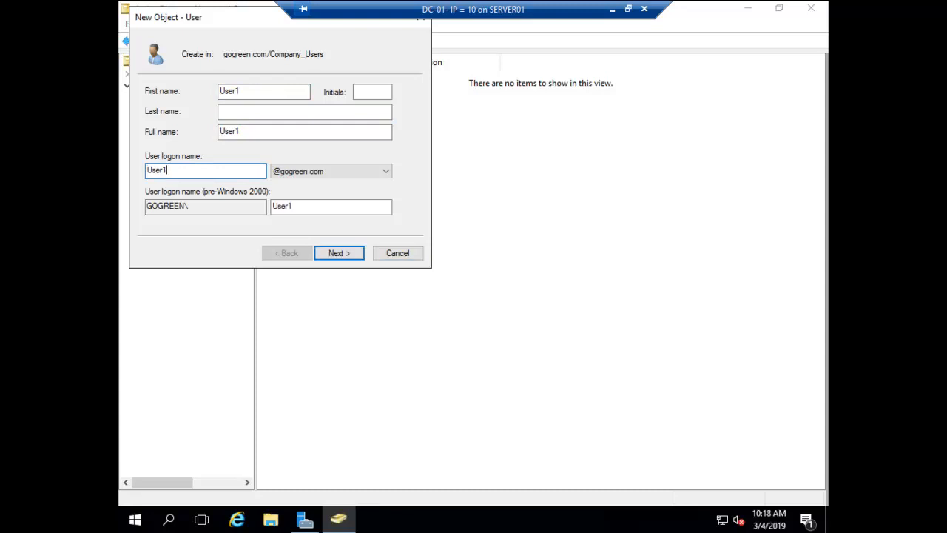
pyautogui.press('Return')
pyautogui.write('Pa$$w0rd')
pyautogui.press('Tab')
pyautogui.write('Pa$$w0rd')
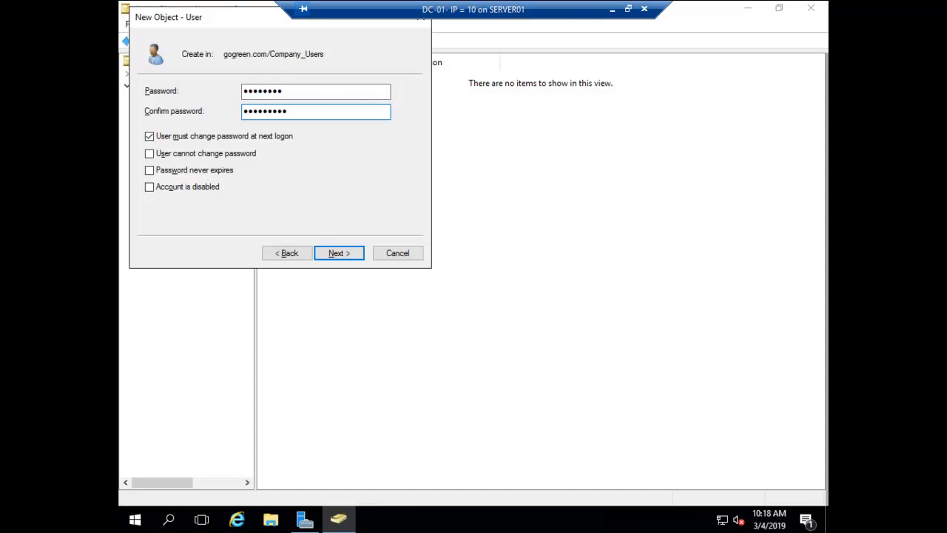
pyautogui.press('BackSpace')
pyautogui.press('BackSpace')
pyautogui.press('BackSpace')
pyautogui.press('BackSpace')
pyautogui.press('BackSpace')
pyautogui.press('BackSpace')
pyautogui.press('BackSpace')
pyautogui.press('BackSpace')
pyautogui.write('Pa$$w0rd')
pyautogui.click(148, 139)
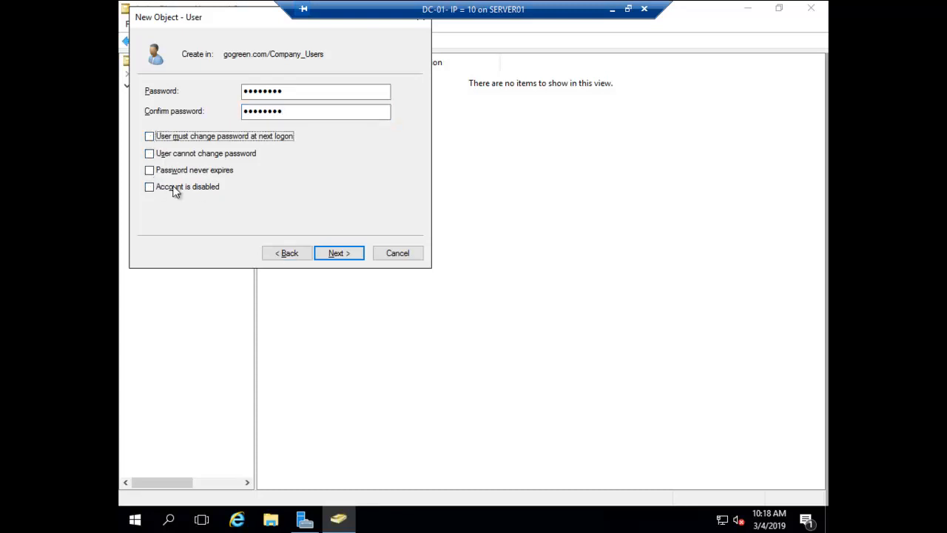
pyautogui.click(342, 253)
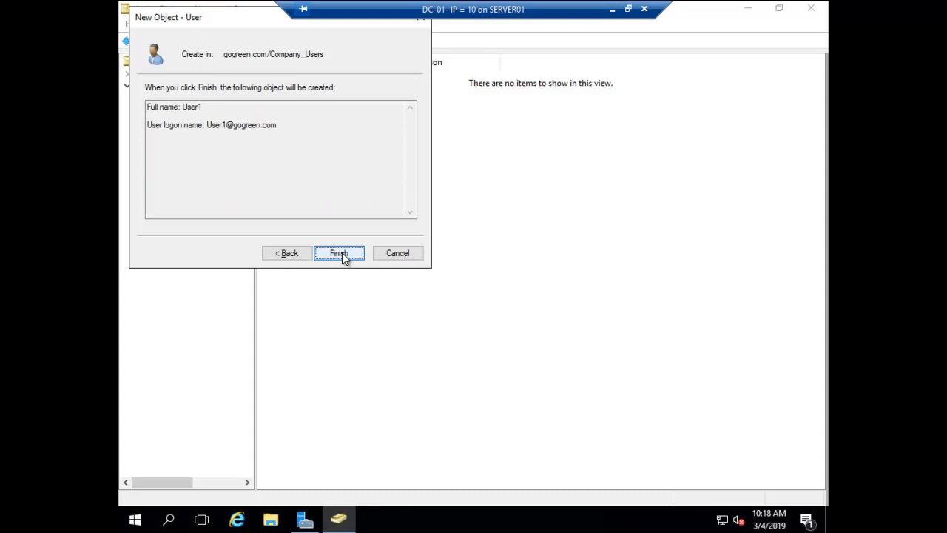
pyautogui.click(342, 254)
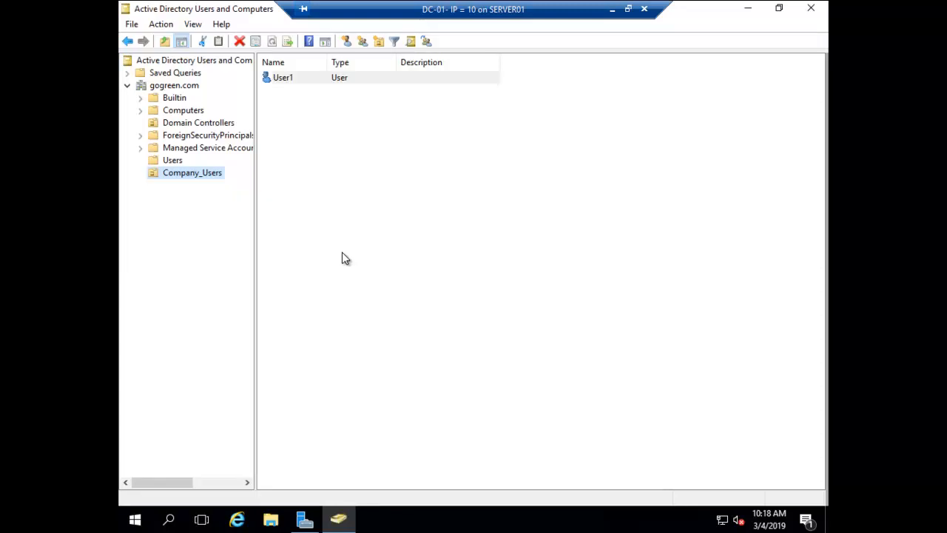
# Copy User1 to a new account with first name User2 and full name User2
pyautogui.rightClick(276, 79)
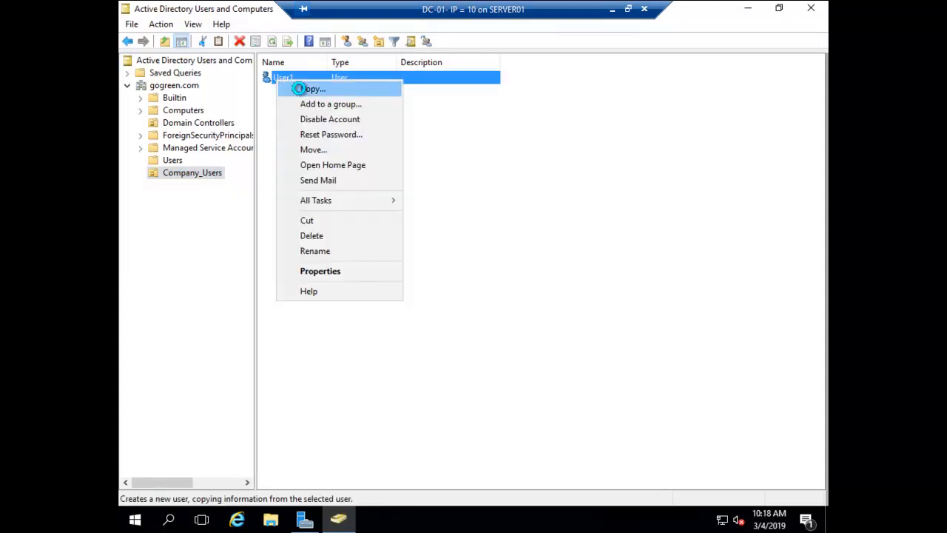
pyautogui.click(311, 89)
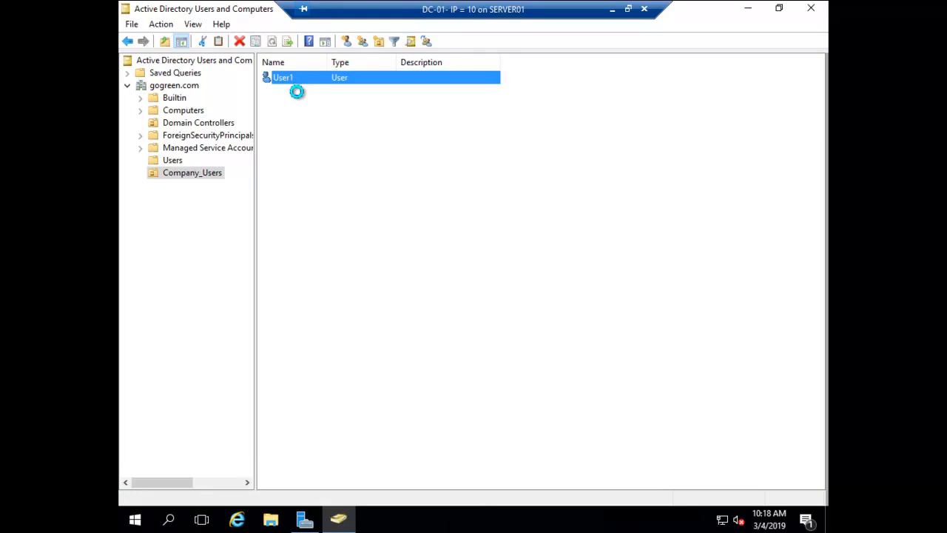
pyautogui.write('User2')
pyautogui.press('Tab')
pyautogui.press('Tab')
pyautogui.press('Tab')
pyautogui.write('User1')
pyautogui.hotkey('ctrl', 'a')
pyautogui.click(205, 171)
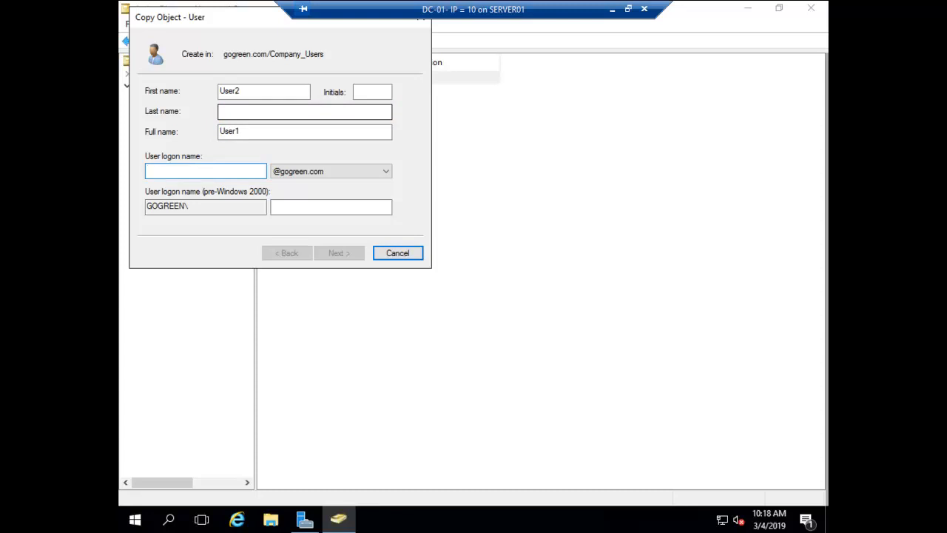
pyautogui.hotkey('shift', 'Tab')
pyautogui.press('End')
pyautogui.press('BackSpace')
pyautogui.write('2')
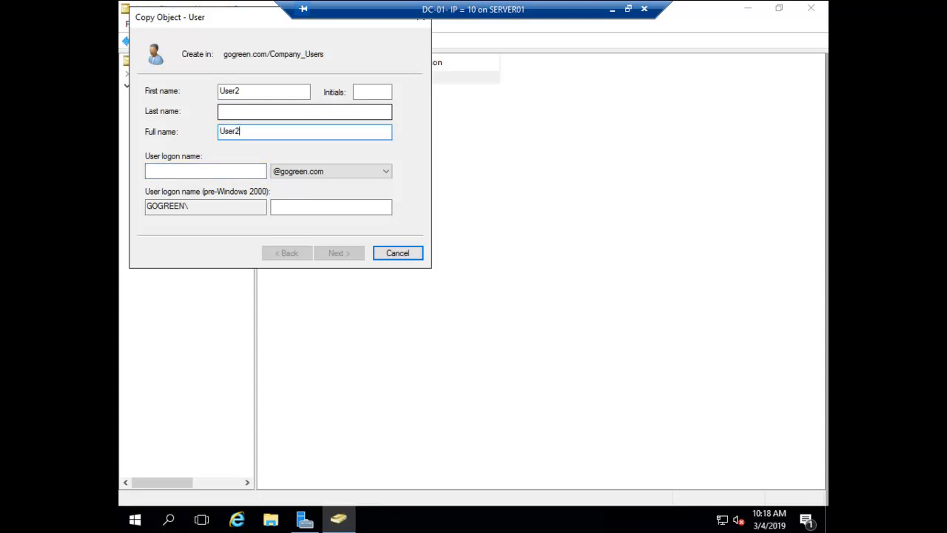
pyautogui.hotkey('shift', 'Home')
pyautogui.press('Tab')
pyautogui.press('Tab')
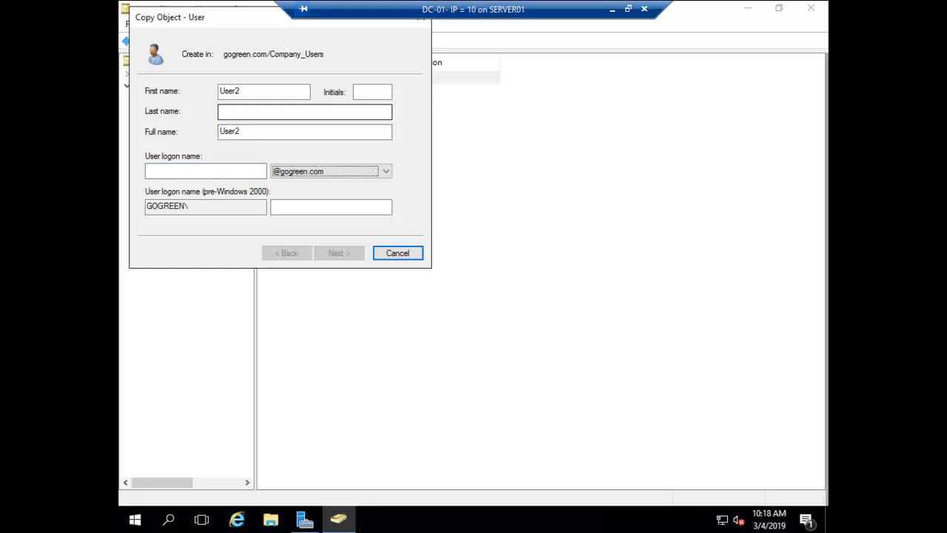
pyautogui.hotkey('shift', 'Tab')
pyautogui.write('User2')
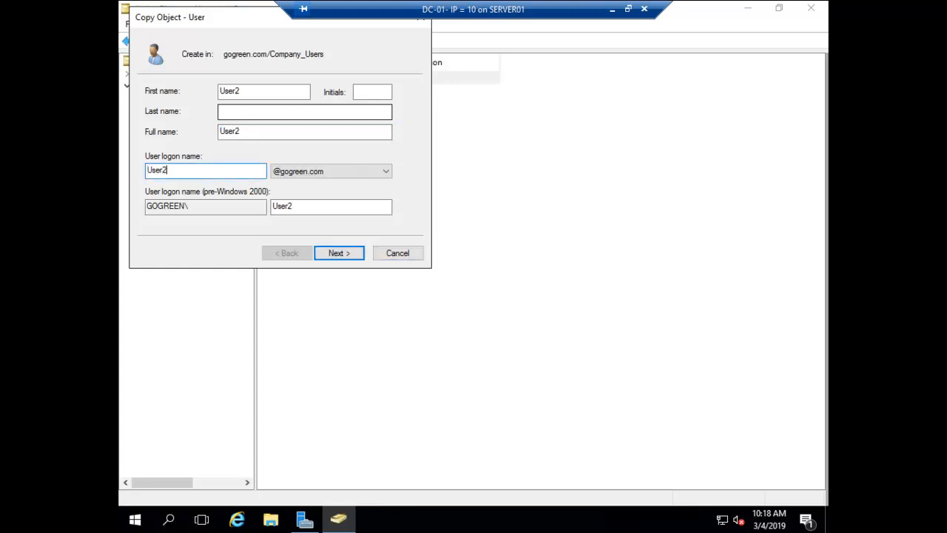
pyautogui.press('Return')
# Enter and confirm User2's password and finish creating the account
pyautogui.write('P')
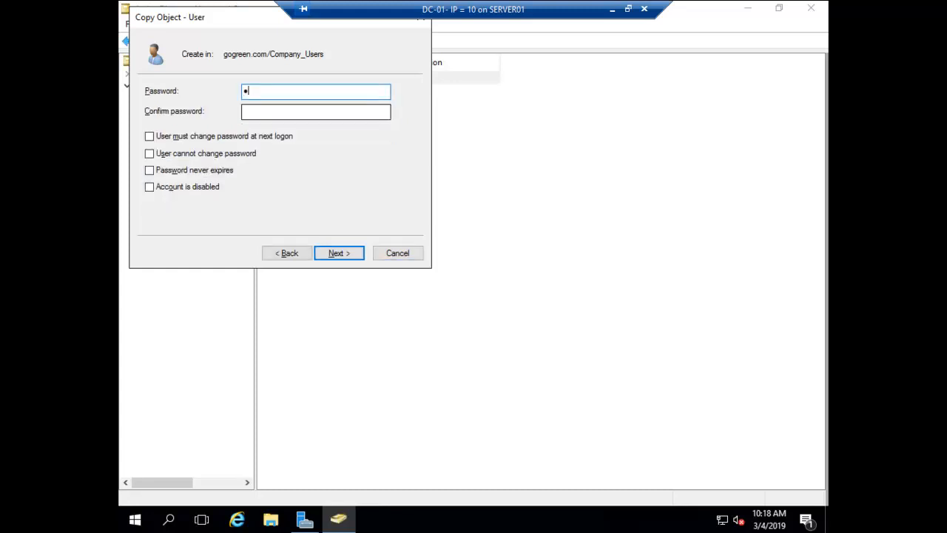
pyautogui.write('@ssw0rd')
pyautogui.press('Tab')
pyautogui.write('P@ssw0rd')
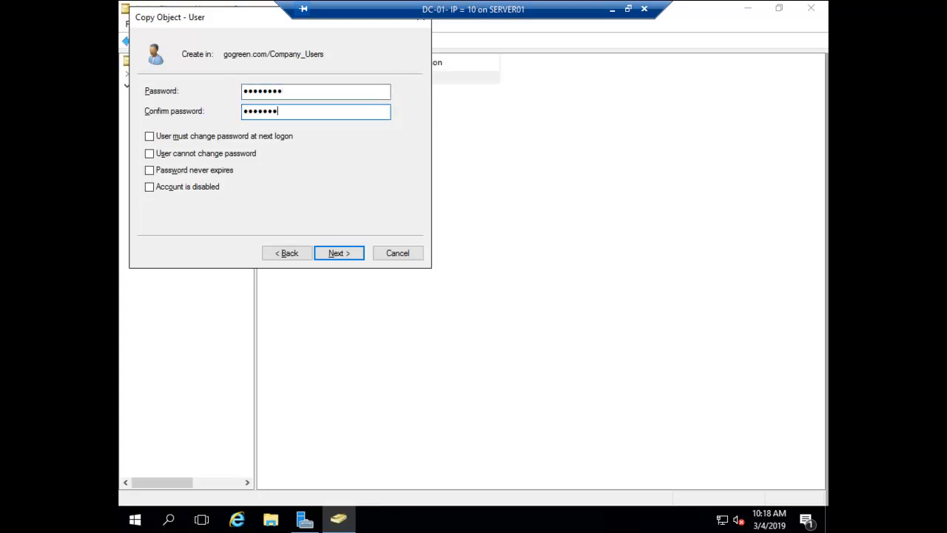
pyautogui.press('Return')
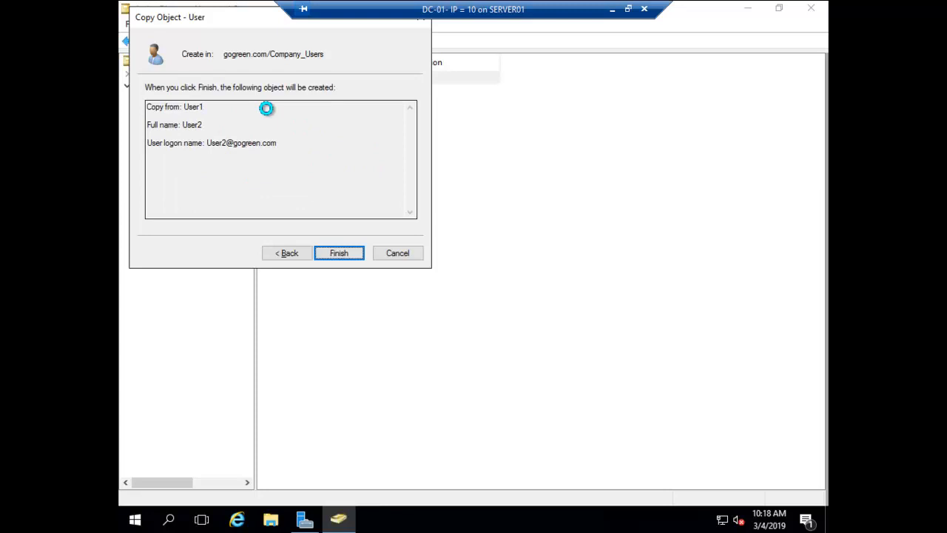
pyautogui.press('Return')
pyautogui.rightClick(352, 229)
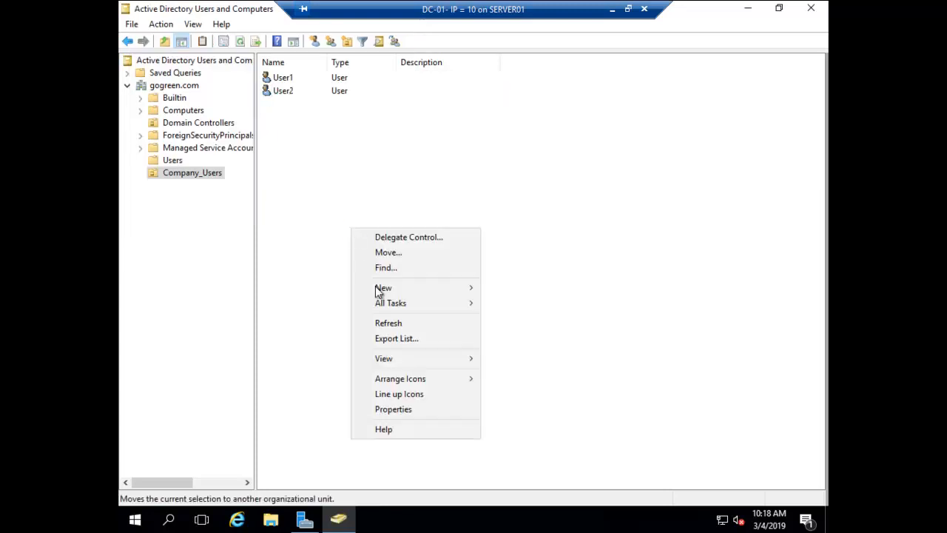
# Refresh Company_Users, select User2, close the console, and maximize Server Manager's Tools
pyautogui.click(391, 323)
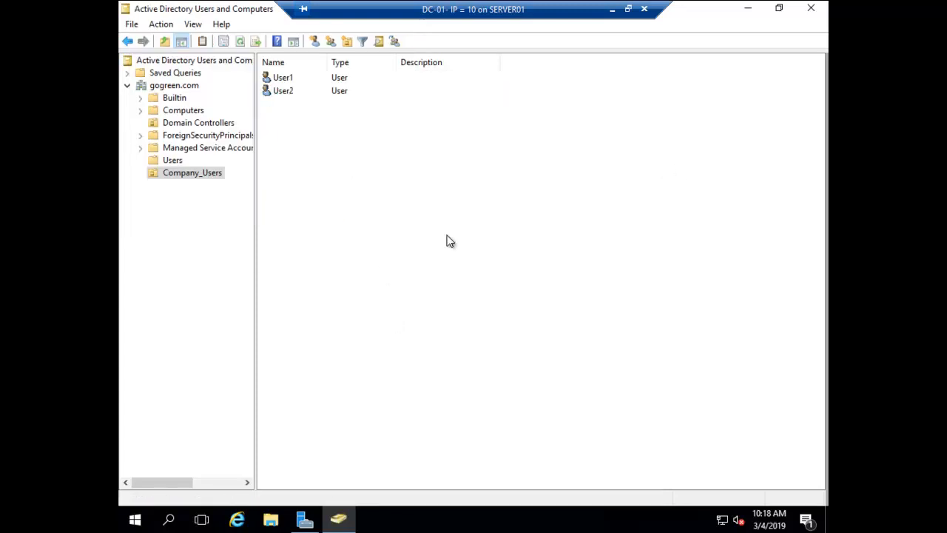
pyautogui.click(285, 94)
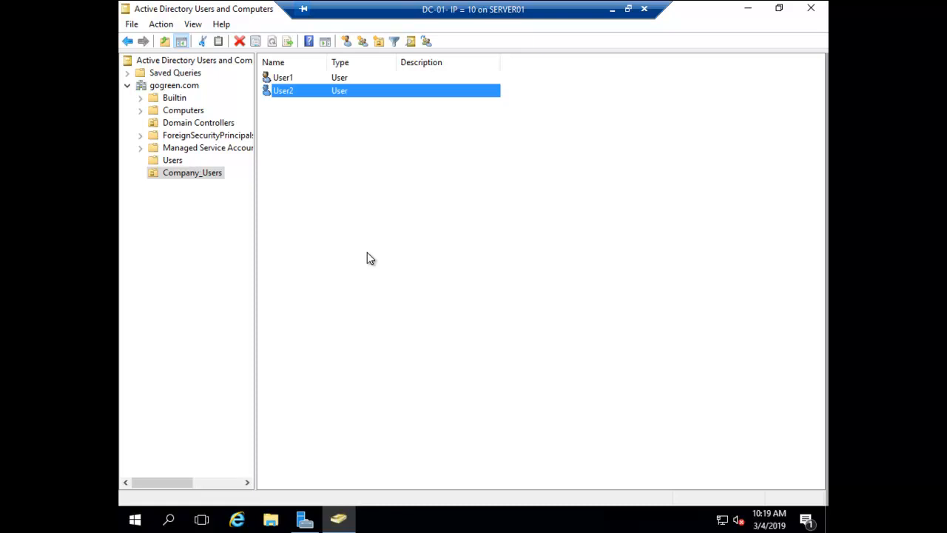
pyautogui.click(811, 8)
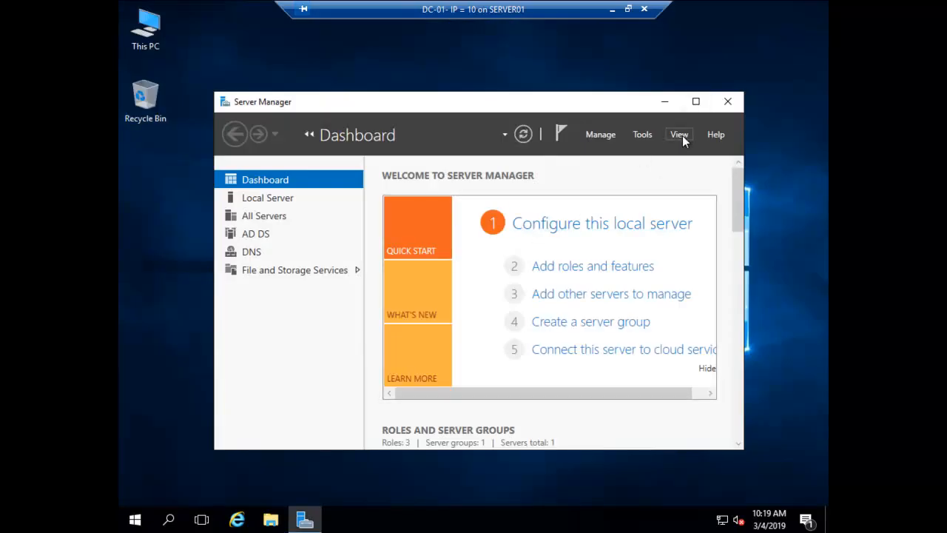
pyautogui.click(696, 102)
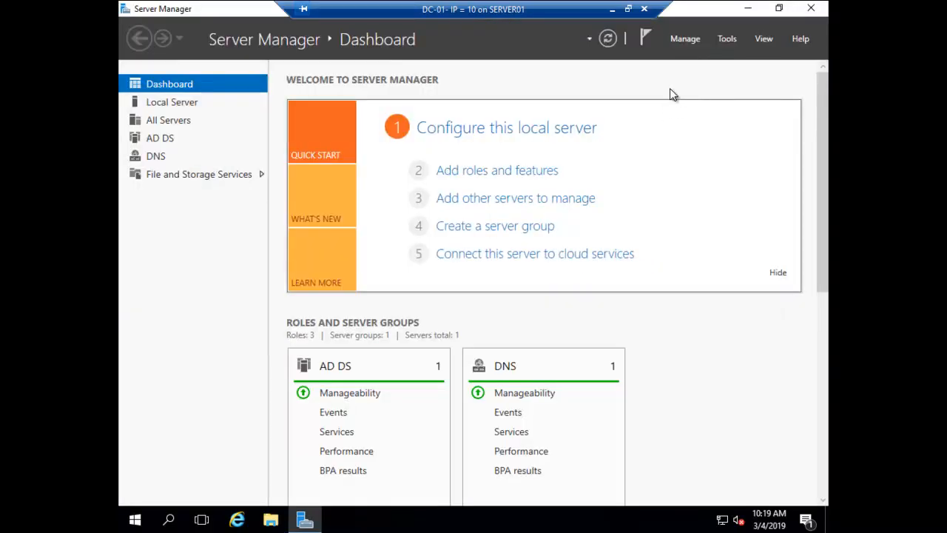
pyautogui.click(724, 40)
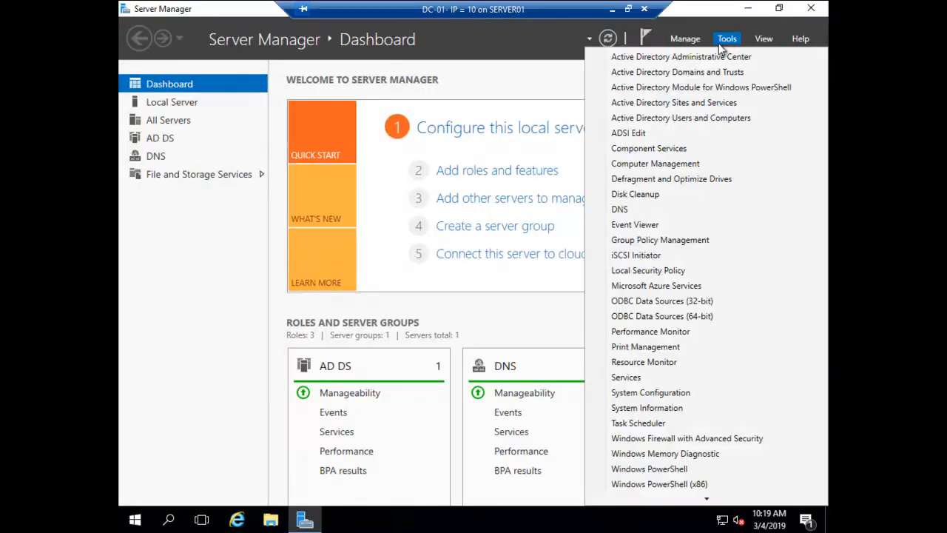
# Check gogreen.com's Trusts tab for the two-way transitive child trusts with Audit.gogreen.com
pyautogui.click(694, 73)
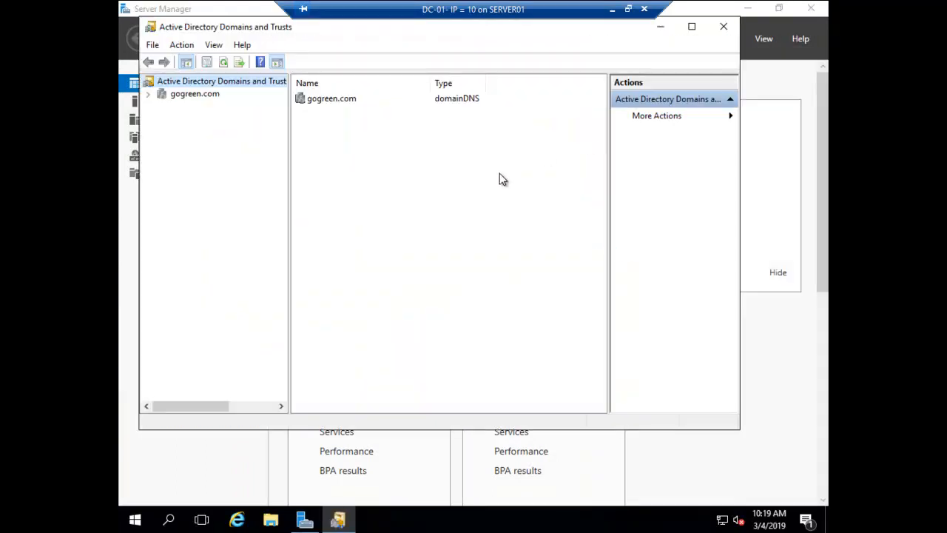
pyautogui.click(182, 95)
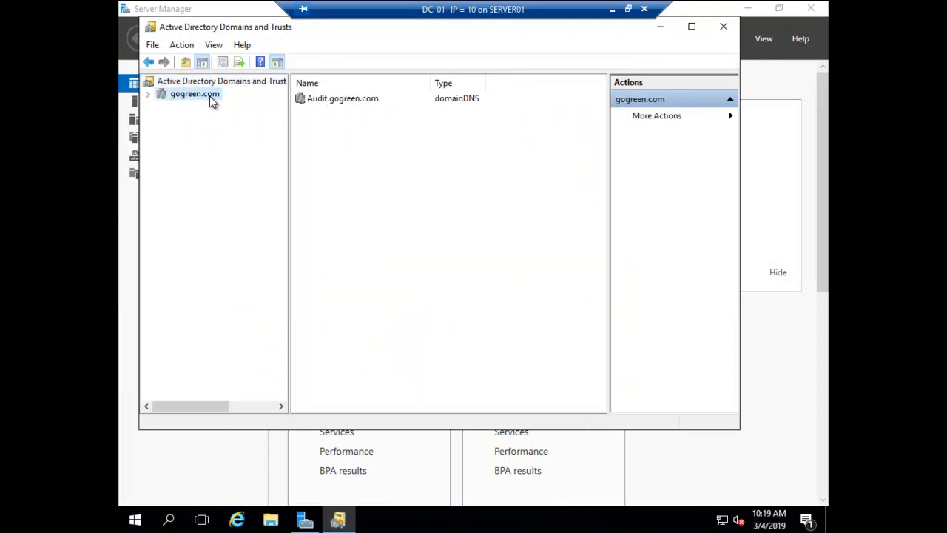
pyautogui.rightClick(210, 97)
pyautogui.click(237, 181)
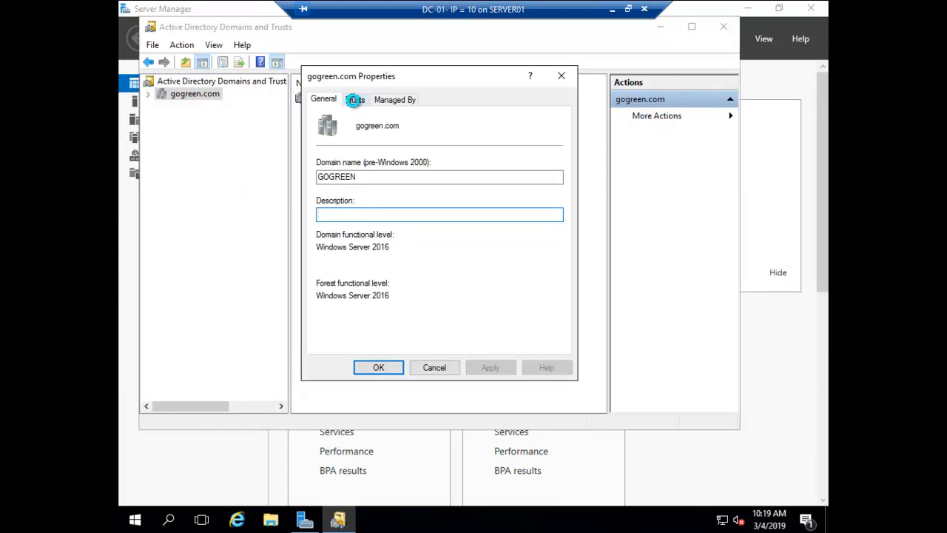
pyautogui.click(354, 101)
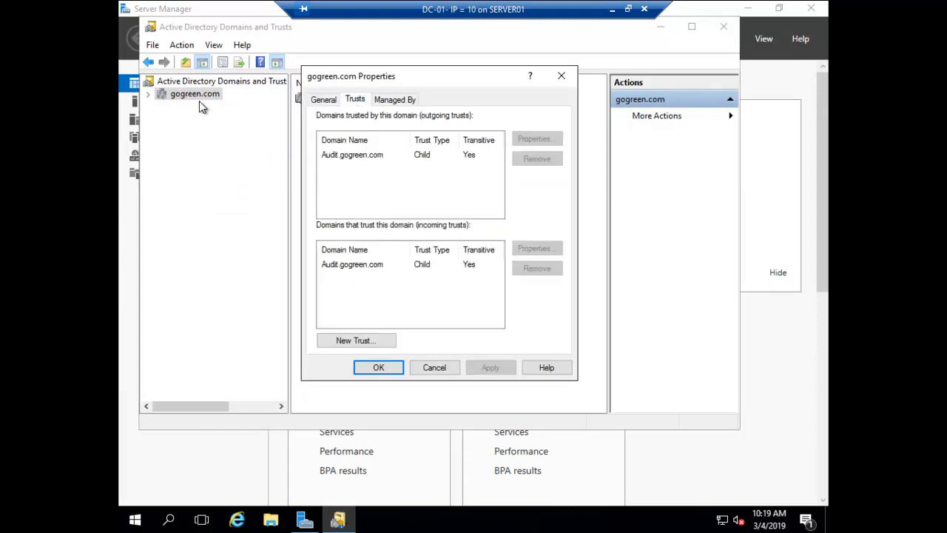
pyautogui.click(334, 157)
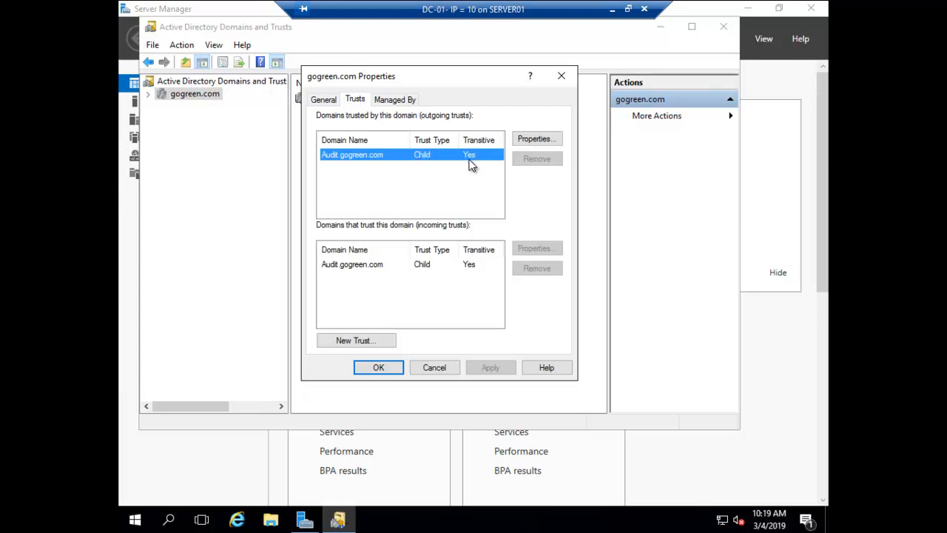
pyautogui.click(338, 273)
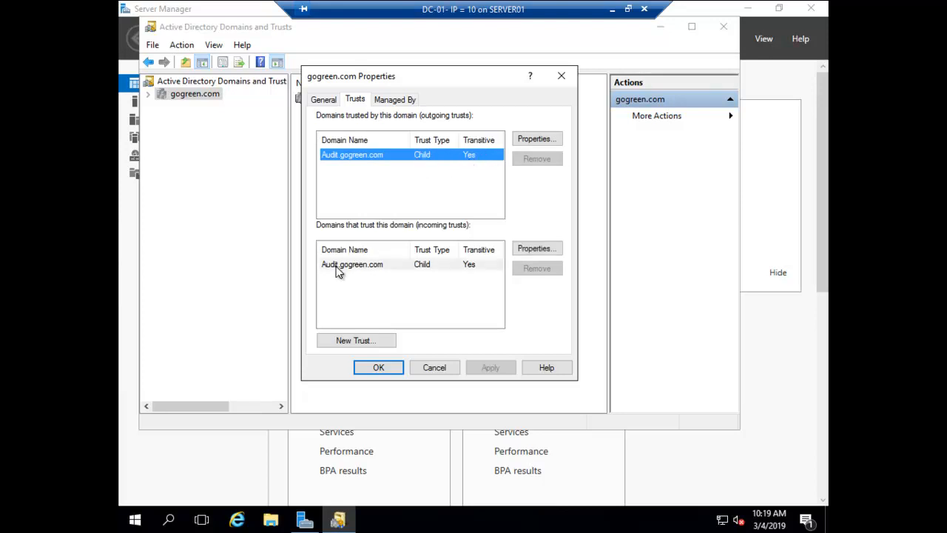
pyautogui.click(437, 367)
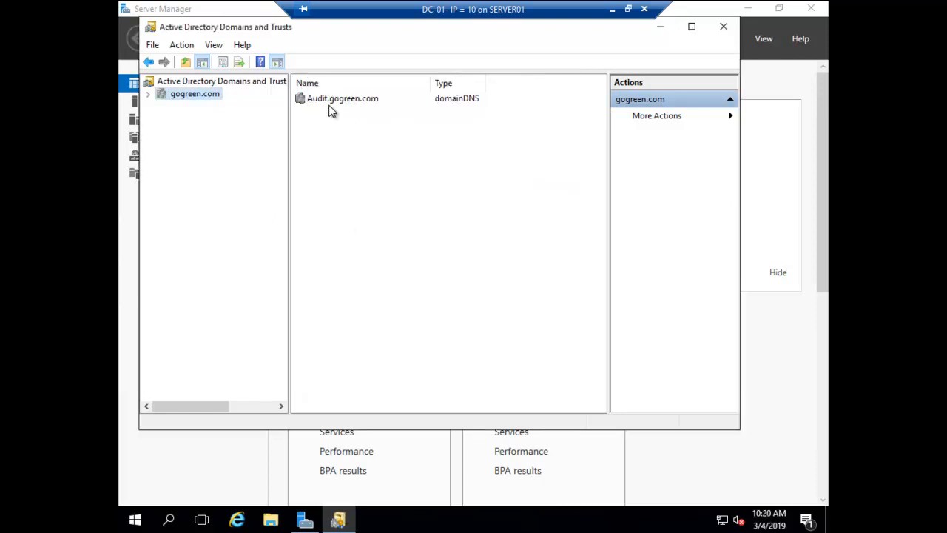
# Review Audit.gogreen.com's two-way parent trusts with gogreen.com, then close Domains and Trusts
pyautogui.click(332, 100)
pyautogui.rightClick(331, 97)
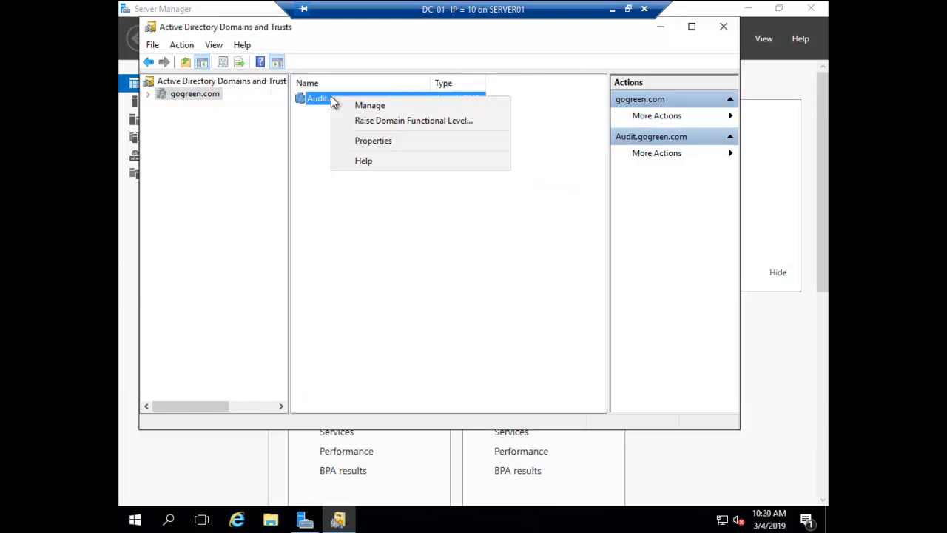
pyautogui.click(372, 142)
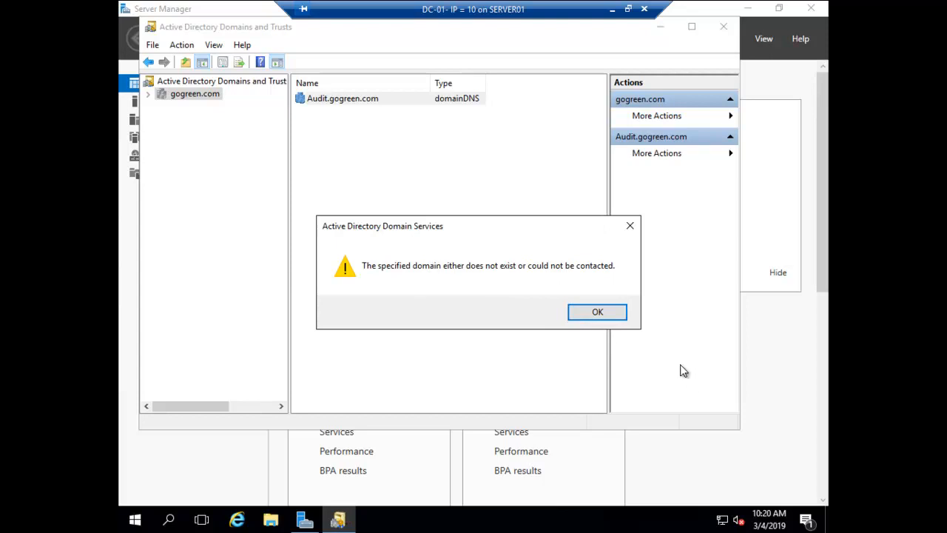
pyautogui.click(603, 317)
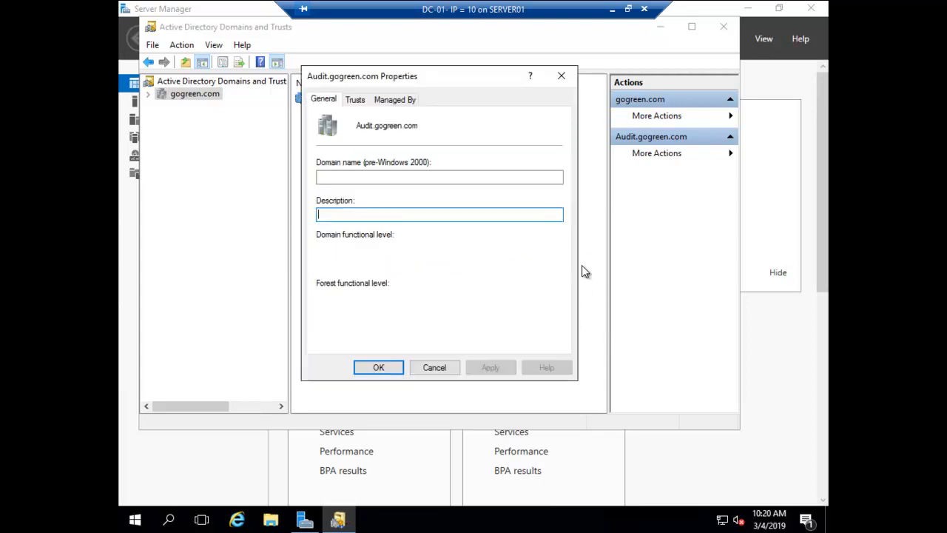
pyautogui.click(353, 99)
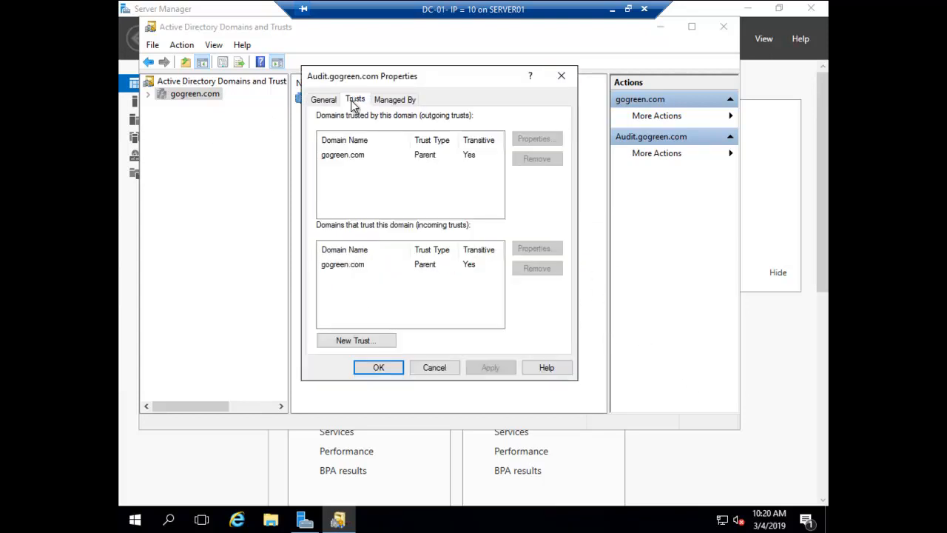
pyautogui.click(341, 159)
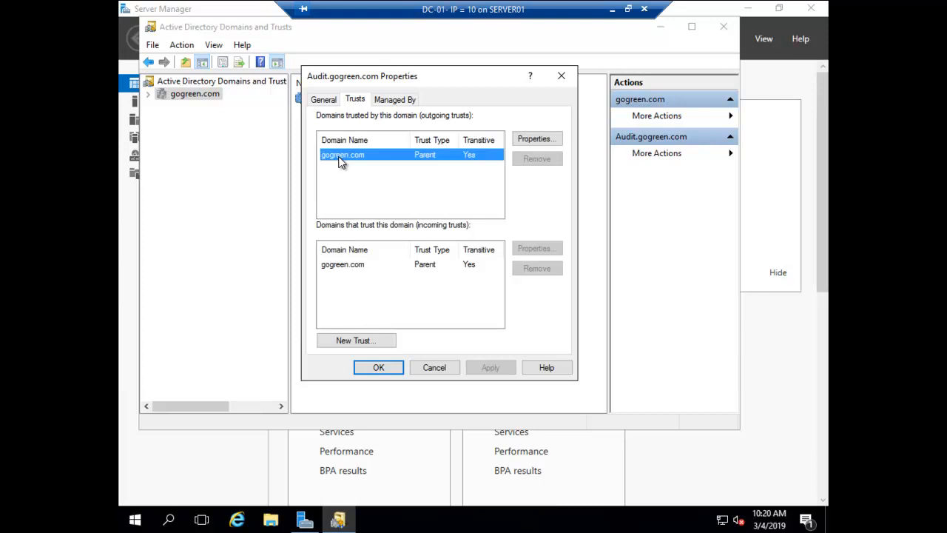
pyautogui.click(336, 268)
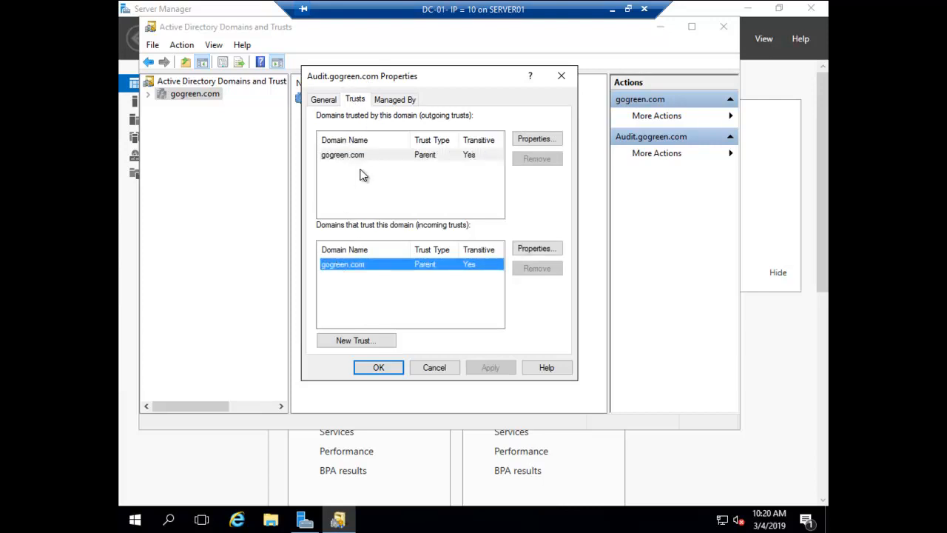
pyautogui.click(340, 157)
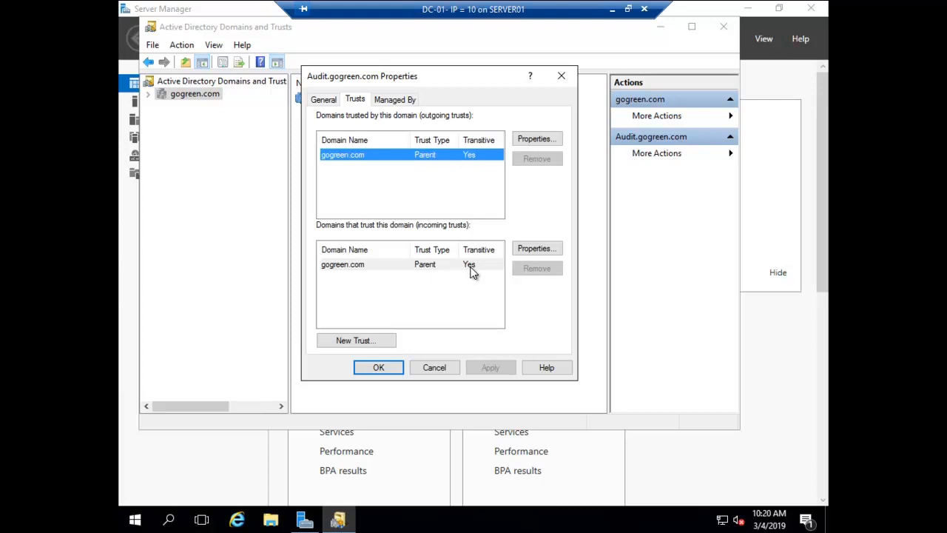
pyautogui.click(434, 368)
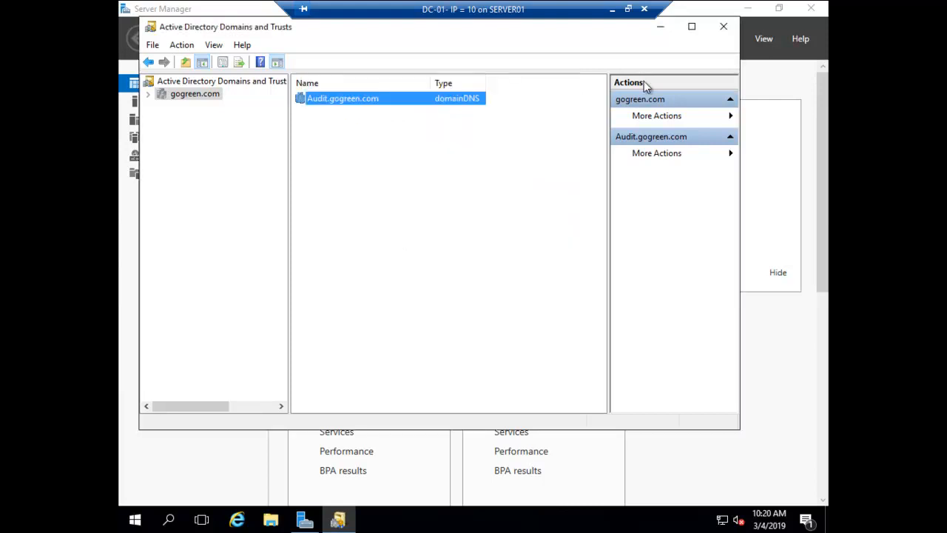
pyautogui.click(723, 27)
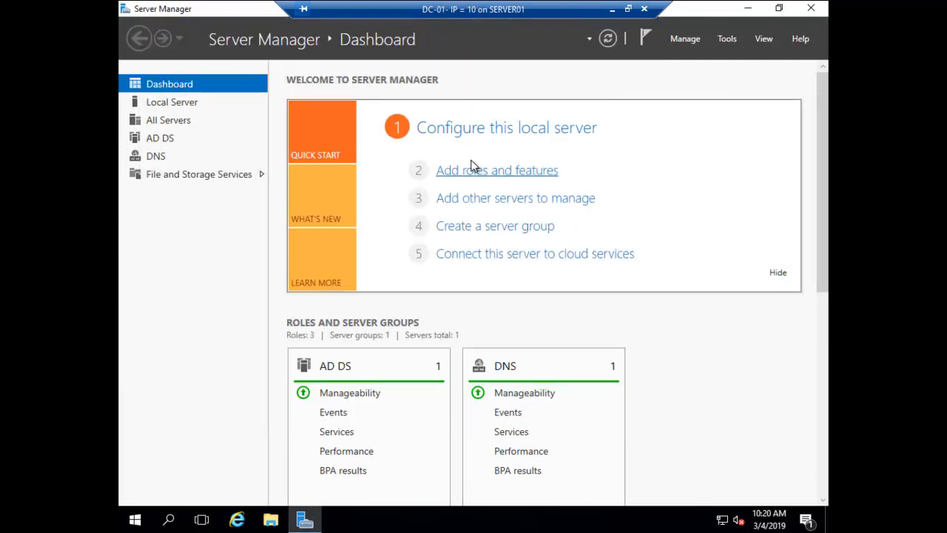
# Close the DC-01 connection, connect to CDC- IP = 12, and minimize its console
pyautogui.click(748, 9)
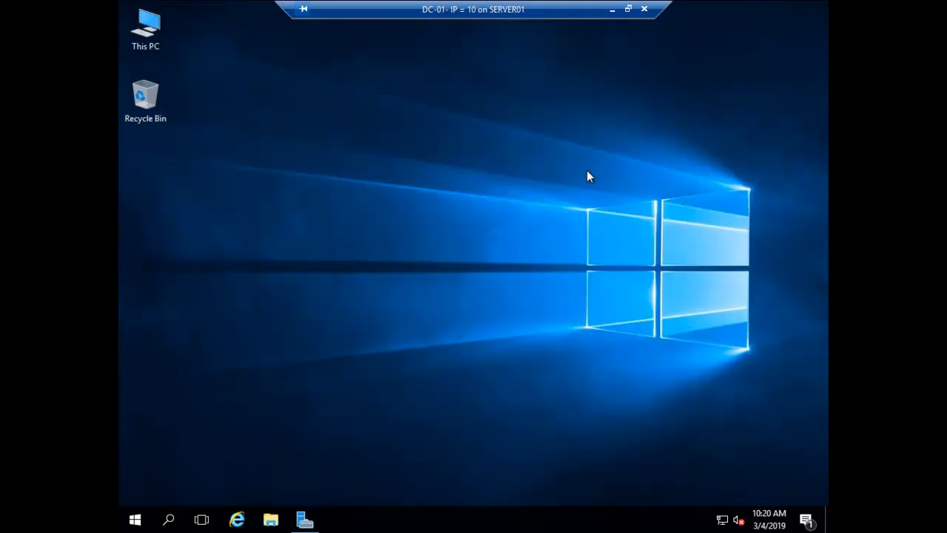
pyautogui.click(644, 9)
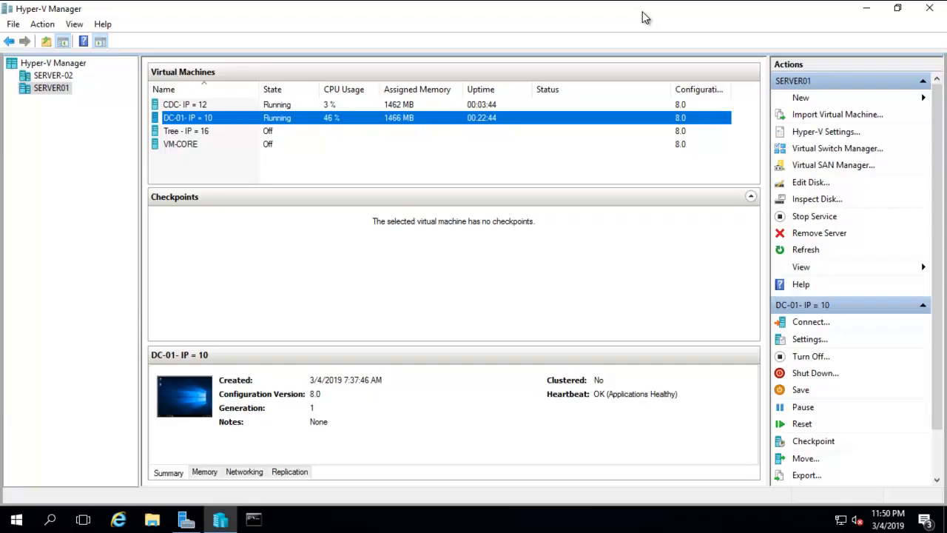
pyautogui.click(200, 106)
pyautogui.rightClick(199, 106)
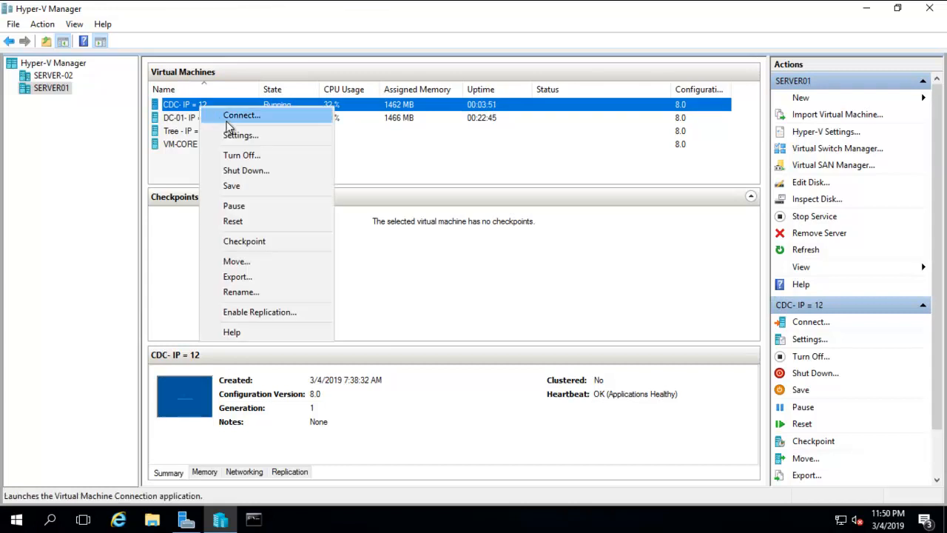
pyautogui.click(232, 117)
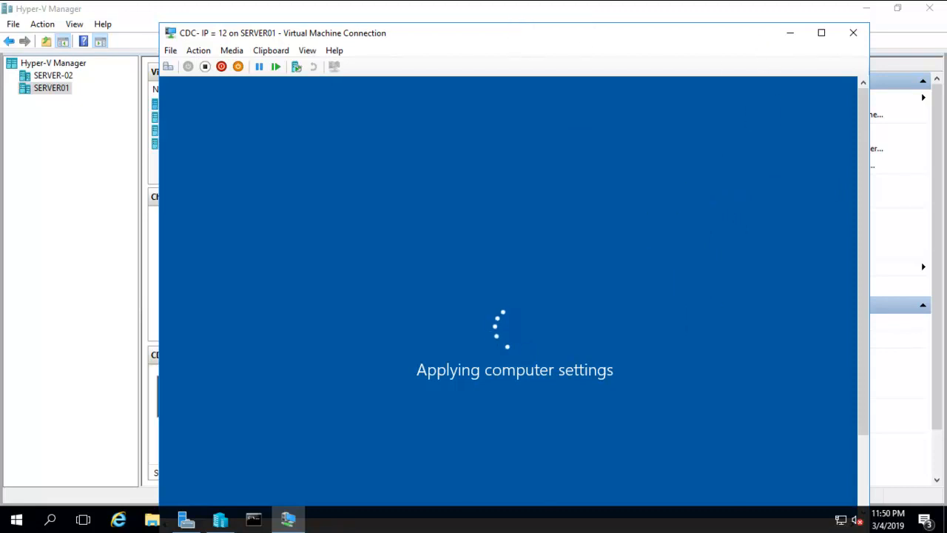
pyautogui.click(789, 34)
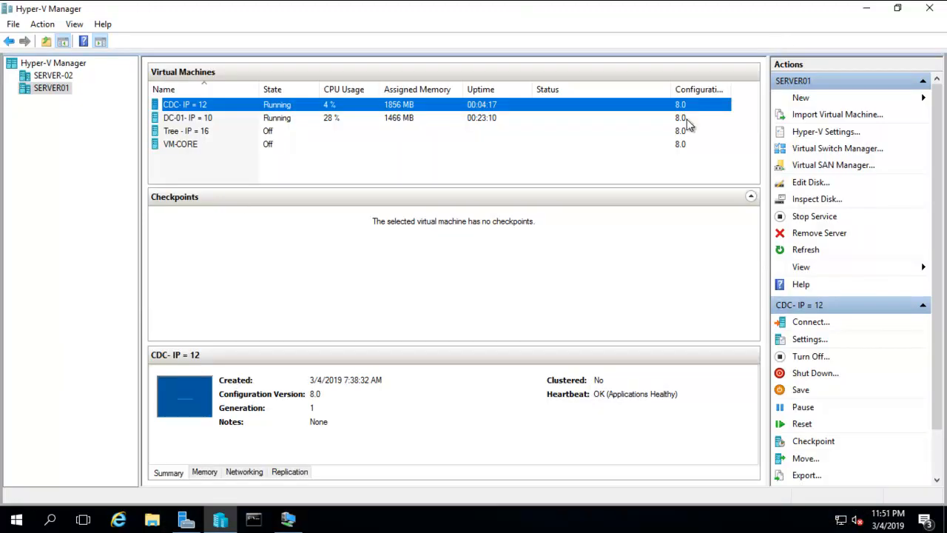
# Connect to the DC-01 virtual machine and close its console
pyautogui.click(181, 121)
pyautogui.rightClick(180, 121)
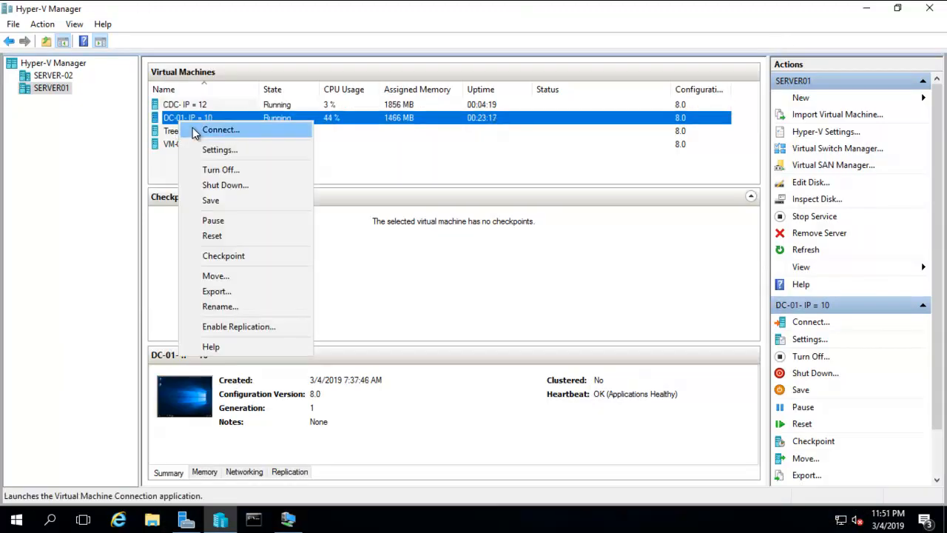
pyautogui.click(193, 130)
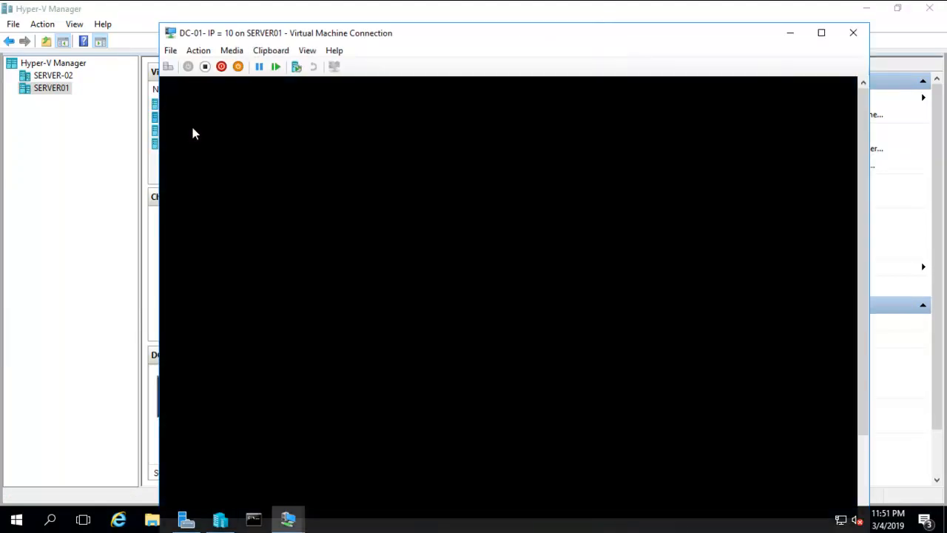
pyautogui.click(853, 33)
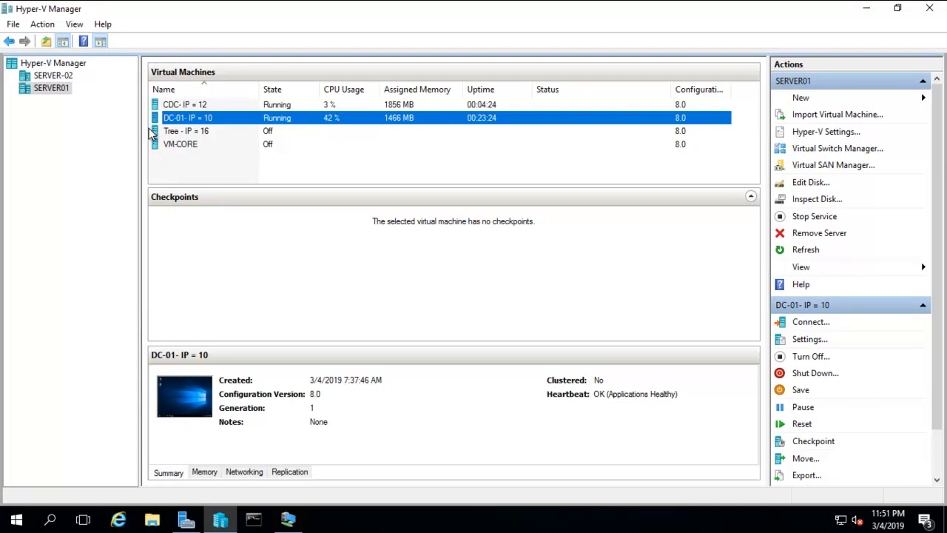
# Restore and minimize the CDC console, then list SERVER-02's virtual machines
pyautogui.click(196, 108)
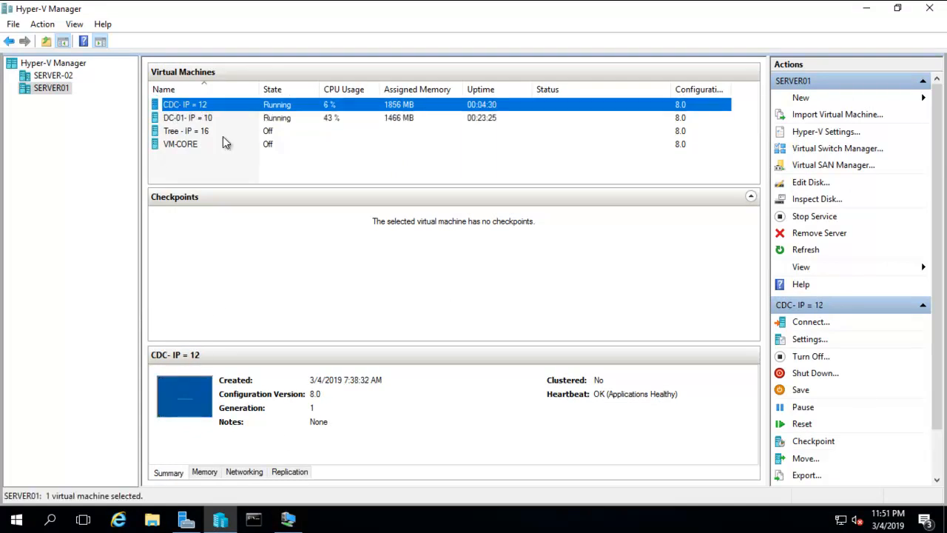
pyautogui.click(291, 524)
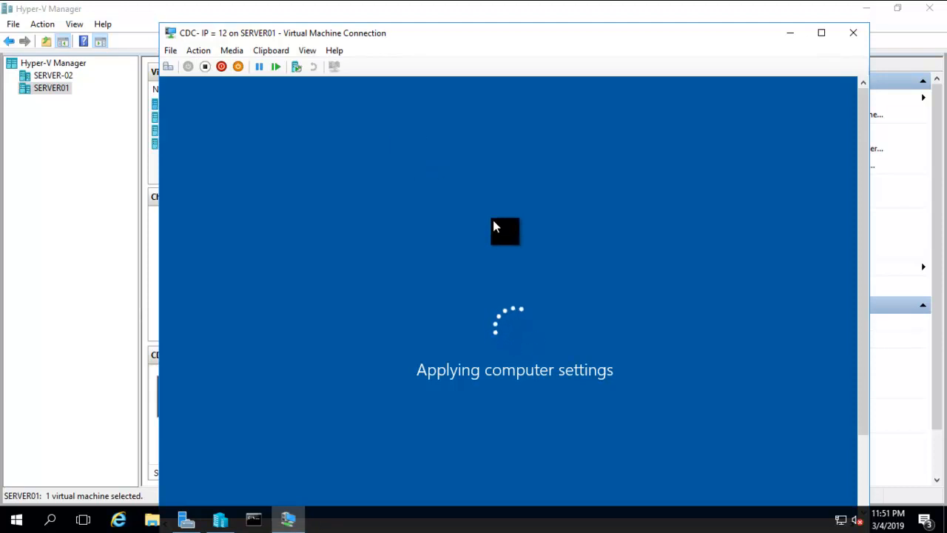
pyautogui.moveTo(479, 27); pyautogui.dragTo(475, 7)
pyautogui.moveTo(492, 3)
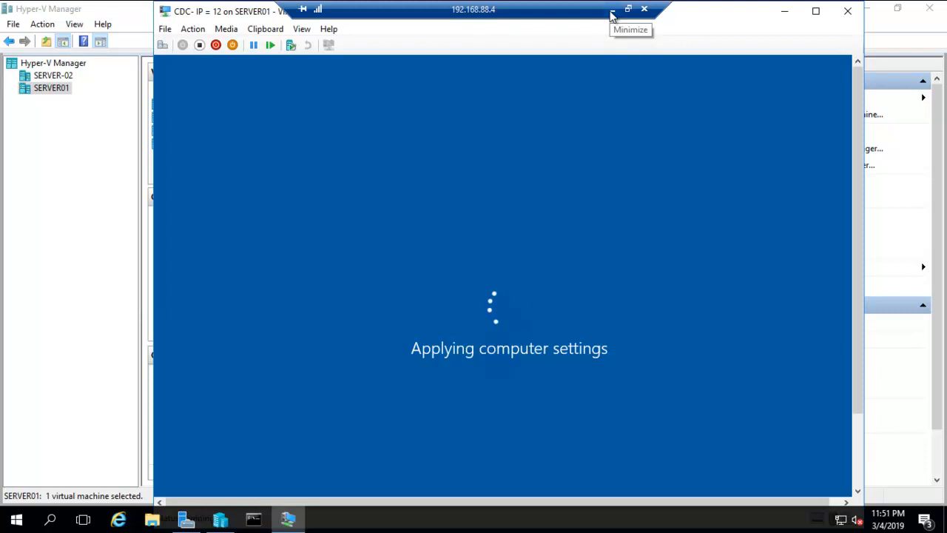
pyautogui.click(611, 15)
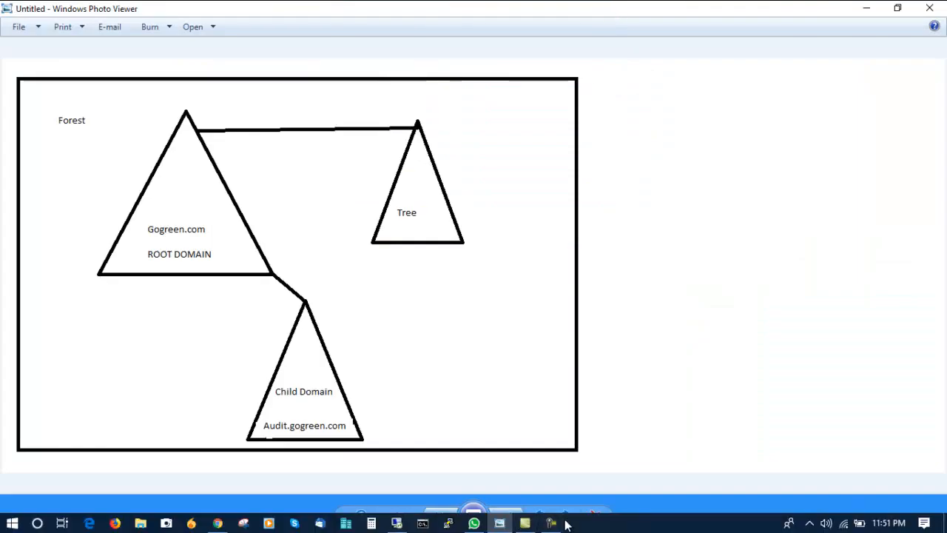
pyautogui.click(554, 523)
pyautogui.click(881, 481)
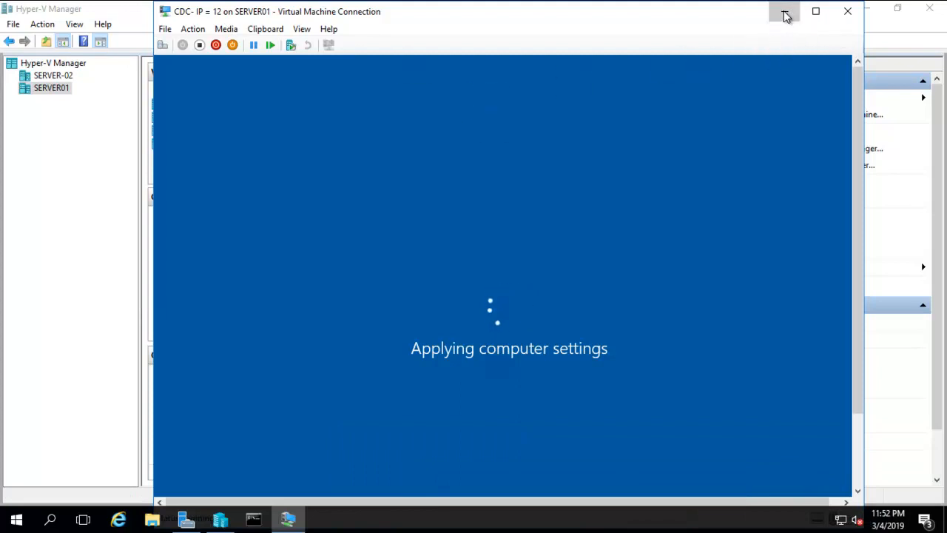
pyautogui.click(786, 15)
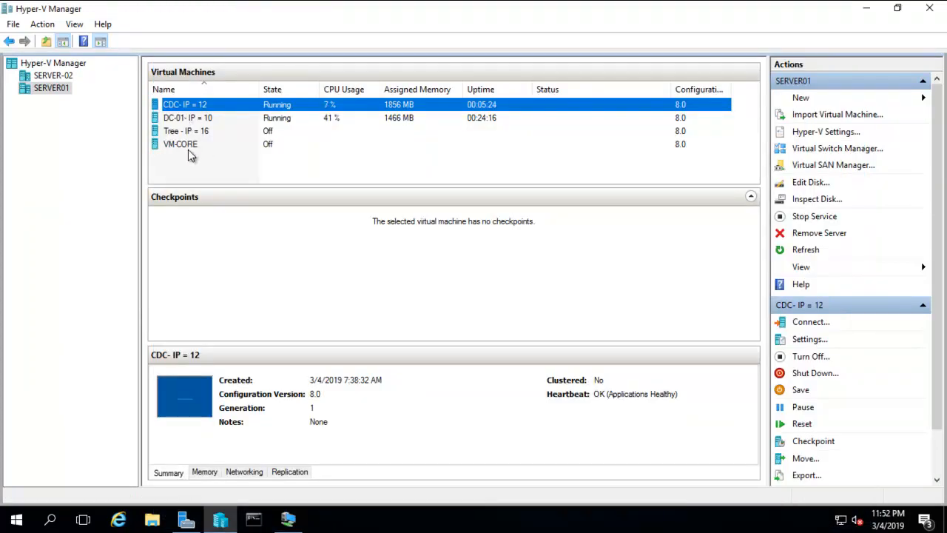
pyautogui.click(54, 79)
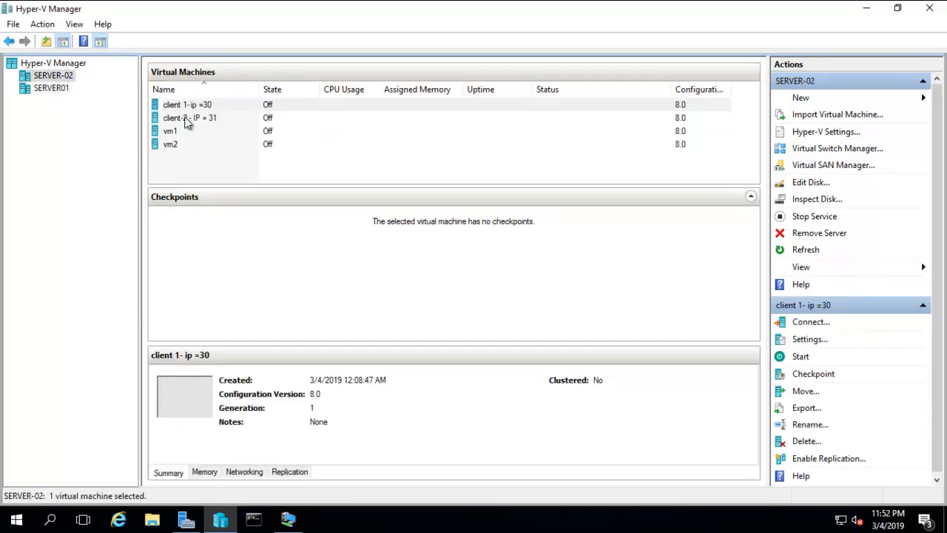
# Start the client 1- ip =30 virtual machine
pyautogui.click(186, 106)
pyautogui.click(194, 159)
pyautogui.rightClick(185, 110)
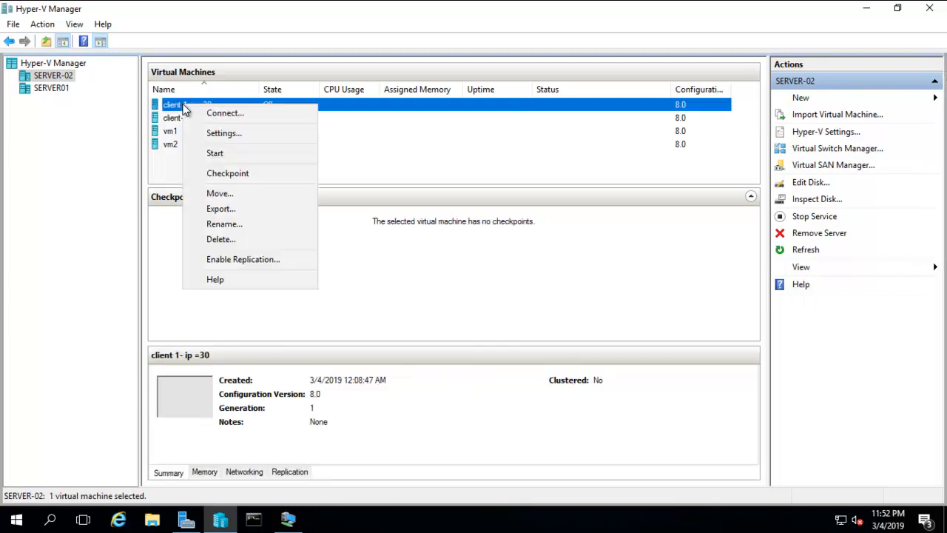
pyautogui.click(214, 153)
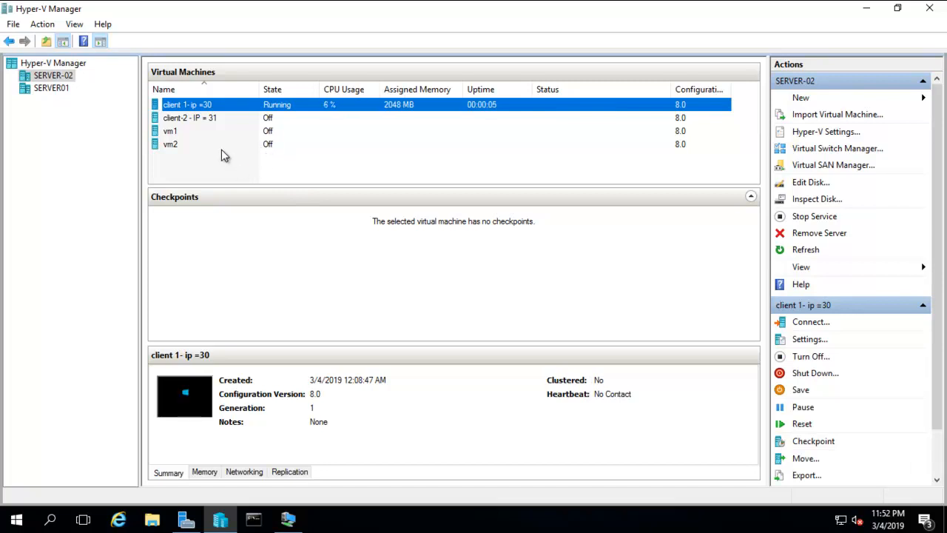
# Connect to client 1's console and try full screen mode
pyautogui.rightClick(209, 109)
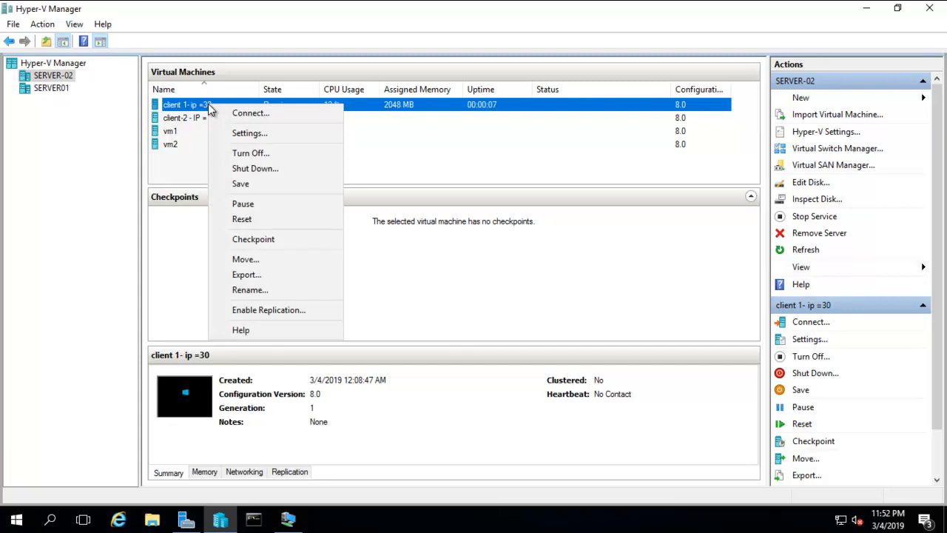
pyautogui.click(254, 117)
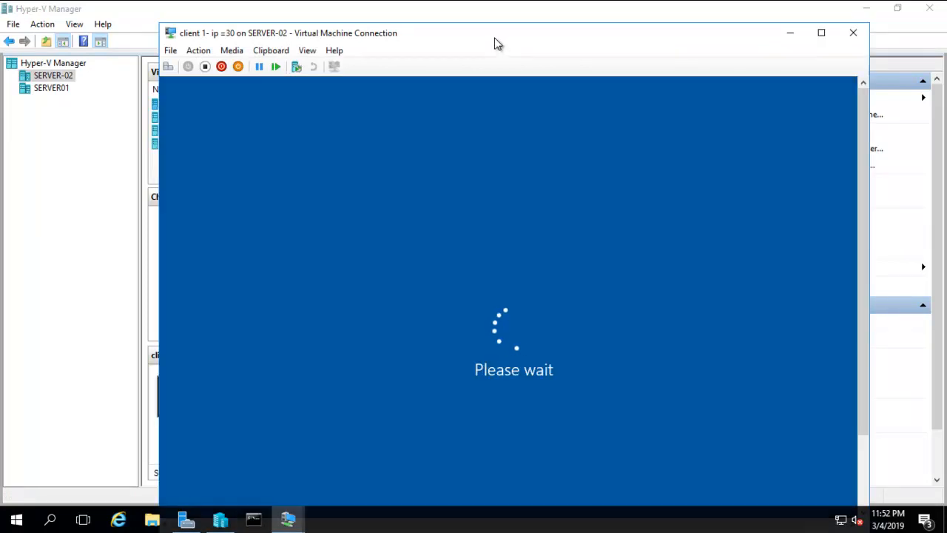
pyautogui.moveTo(497, 43); pyautogui.dragTo(495, 27)
pyautogui.click(302, 37)
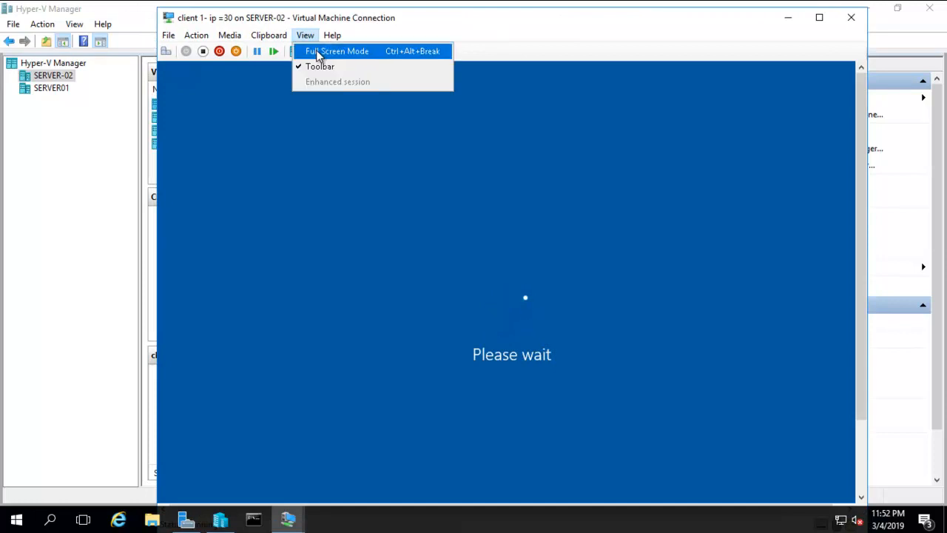
pyautogui.click(317, 50)
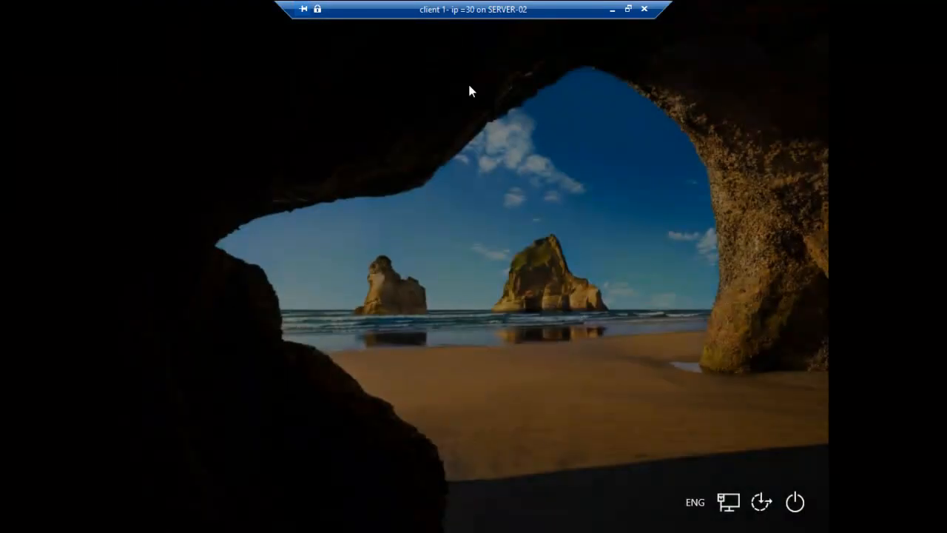
pyautogui.click(629, 9)
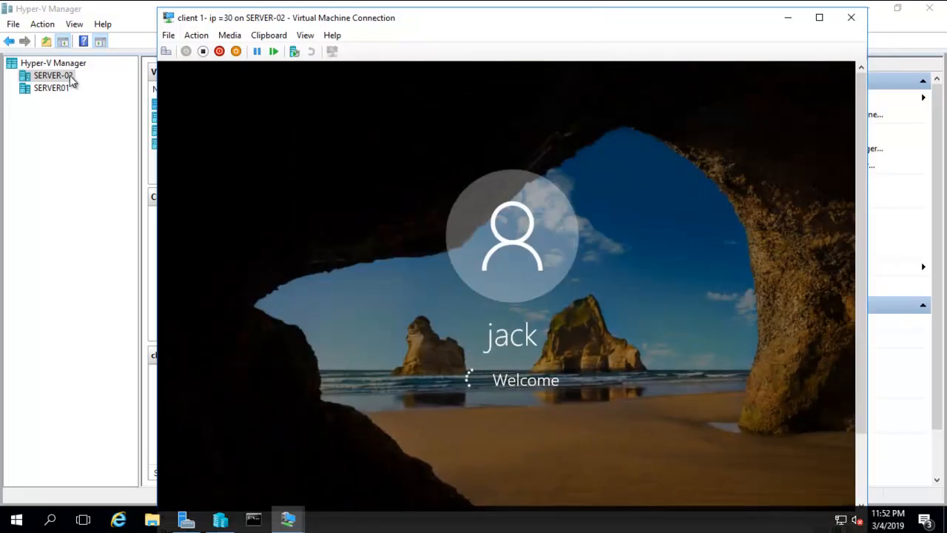
# Send Ctrl+Alt+Delete, cancel back to the desktop, and switch to full screen
pyautogui.click(166, 52)
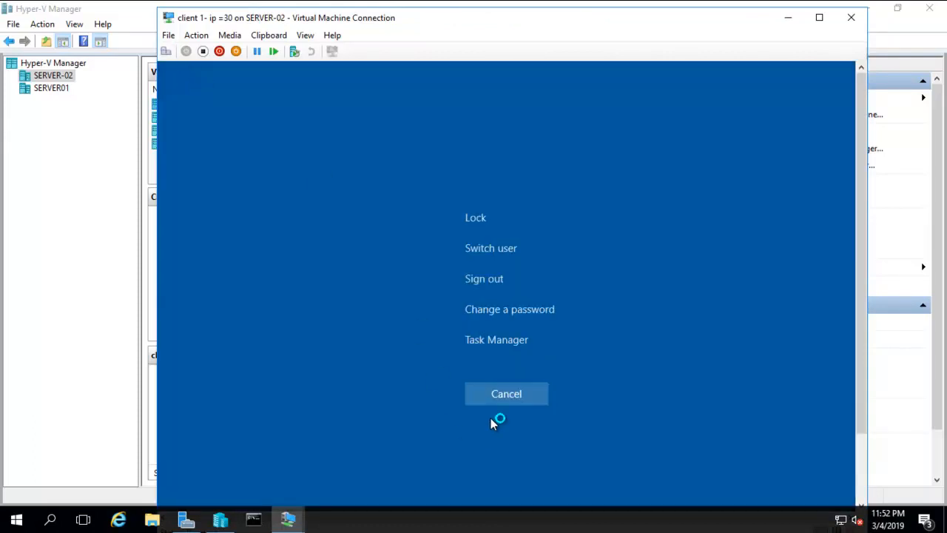
pyautogui.click(491, 394)
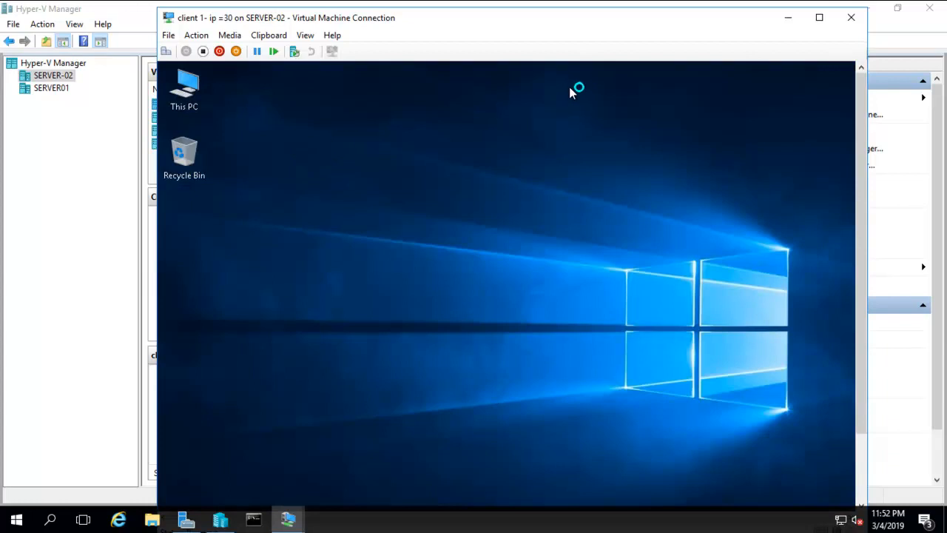
pyautogui.click(304, 36)
pyautogui.click(315, 51)
# Open the client's System page and the Ethernet adapter's connection status
pyautogui.rightClick(154, 31)
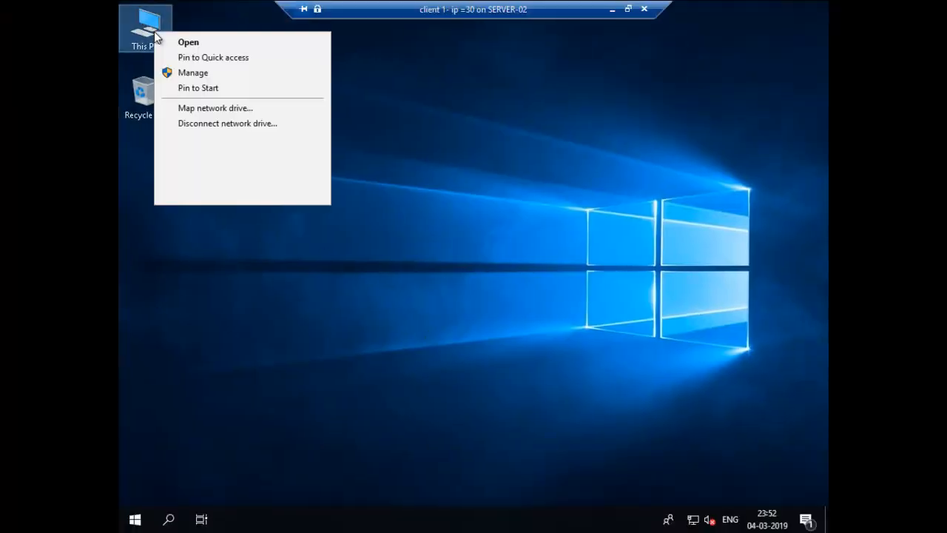
pyautogui.click(196, 194)
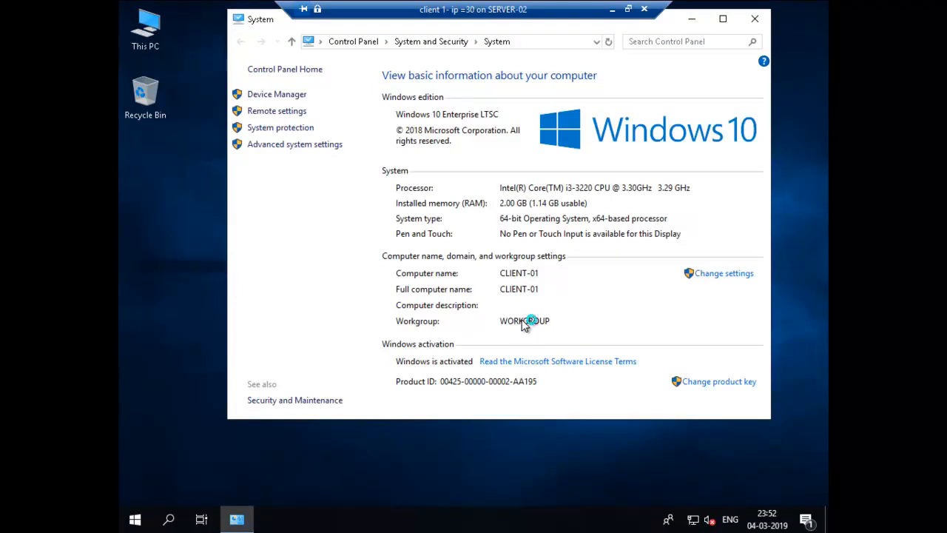
pyautogui.rightClick(694, 520)
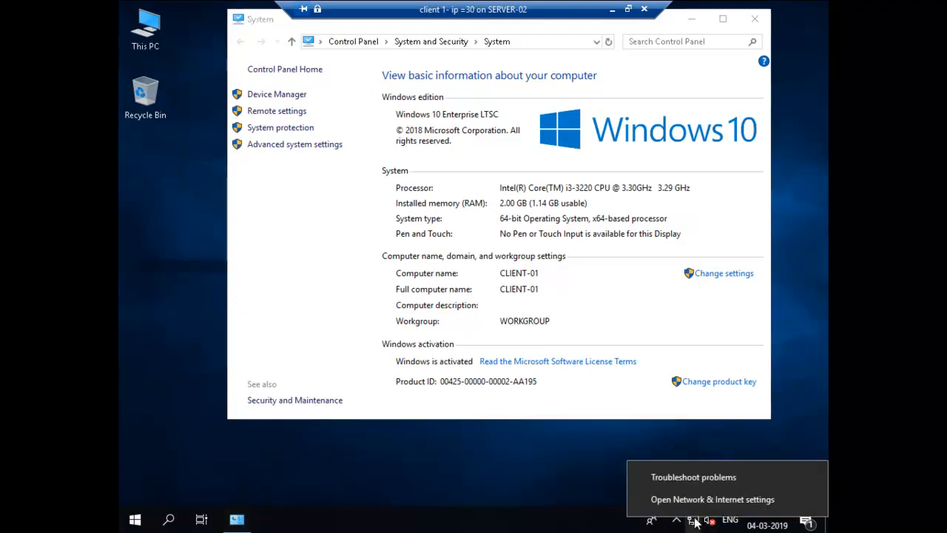
pyautogui.click(697, 500)
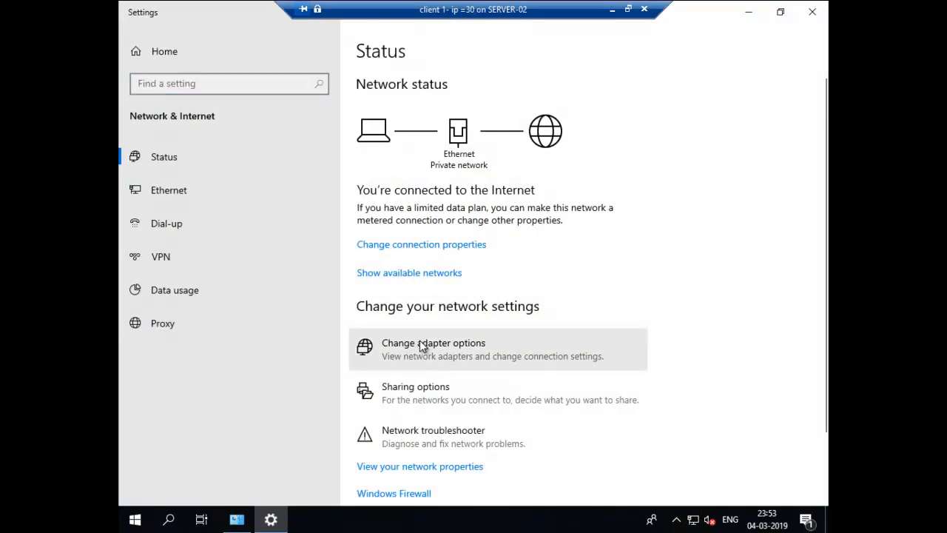
pyautogui.click(295, 115)
pyautogui.rightClick(291, 110)
pyautogui.click(323, 136)
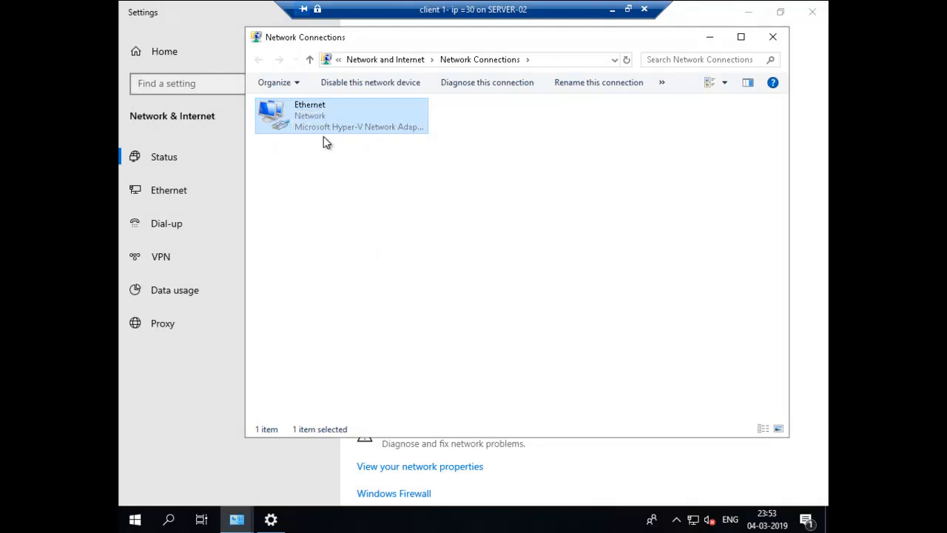
# Verify IPv4 address 192.168.88.30 and DNS server 192.168.88.10, then close the network windows
pyautogui.click(413, 253)
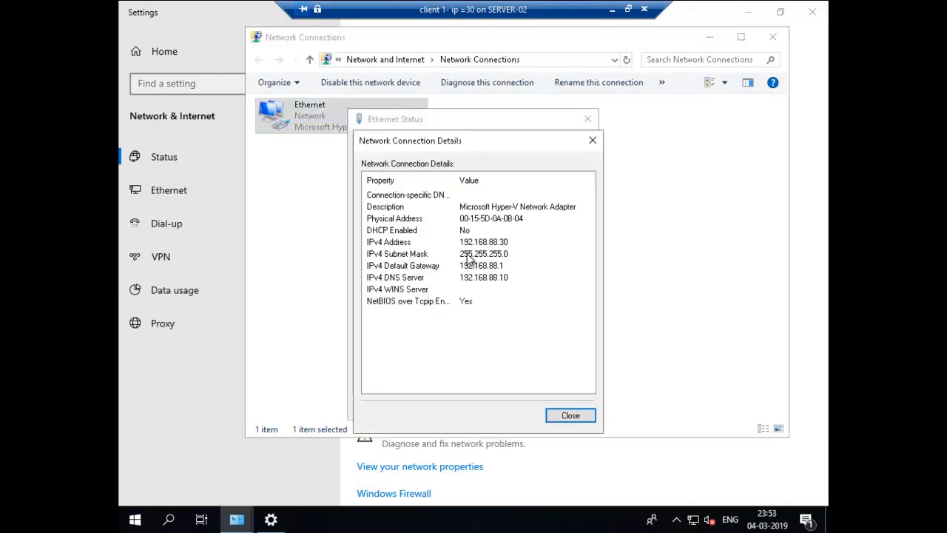
pyautogui.click(464, 244)
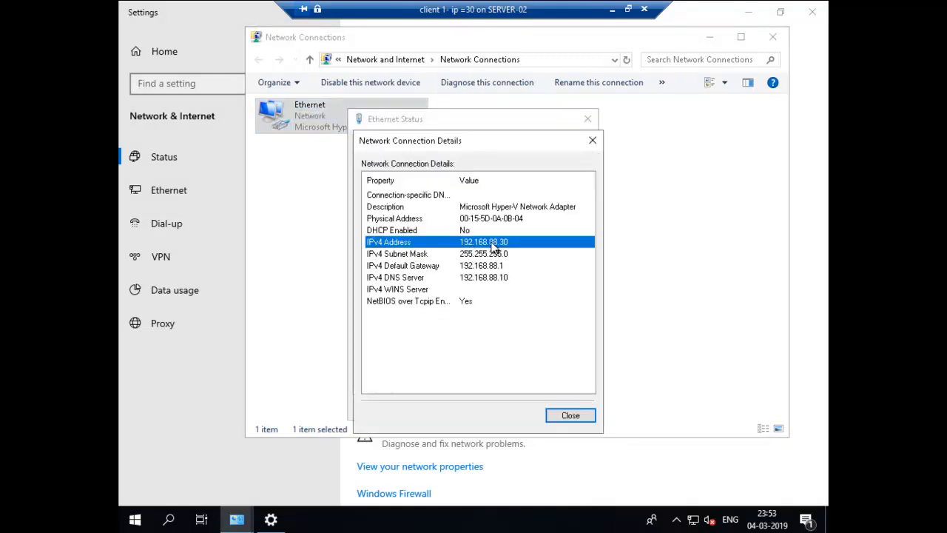
pyautogui.click(428, 281)
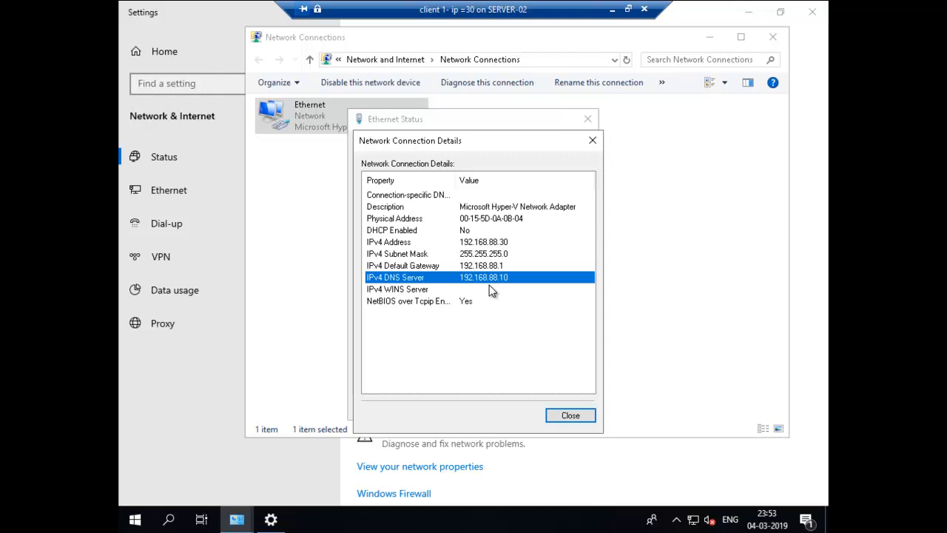
pyautogui.click(567, 416)
pyautogui.click(567, 406)
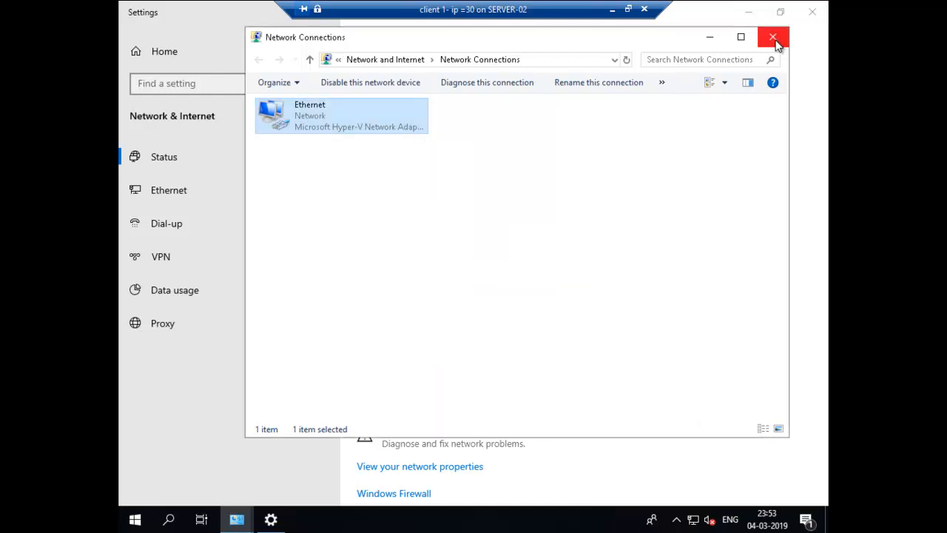
pyautogui.click(772, 36)
pyautogui.click(811, 19)
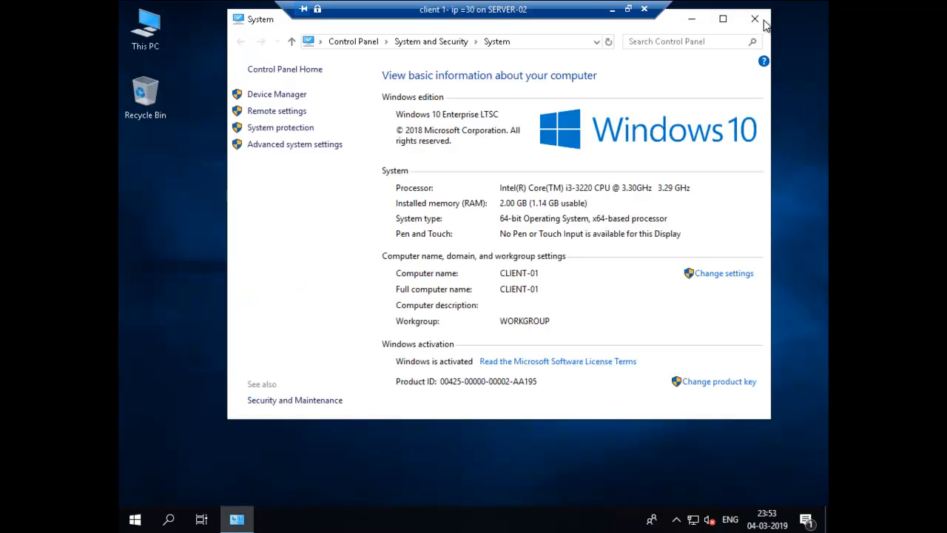
# From an administrator command prompt, ping 192.168.88.10 and stop after two replies
pyautogui.press('super+r')
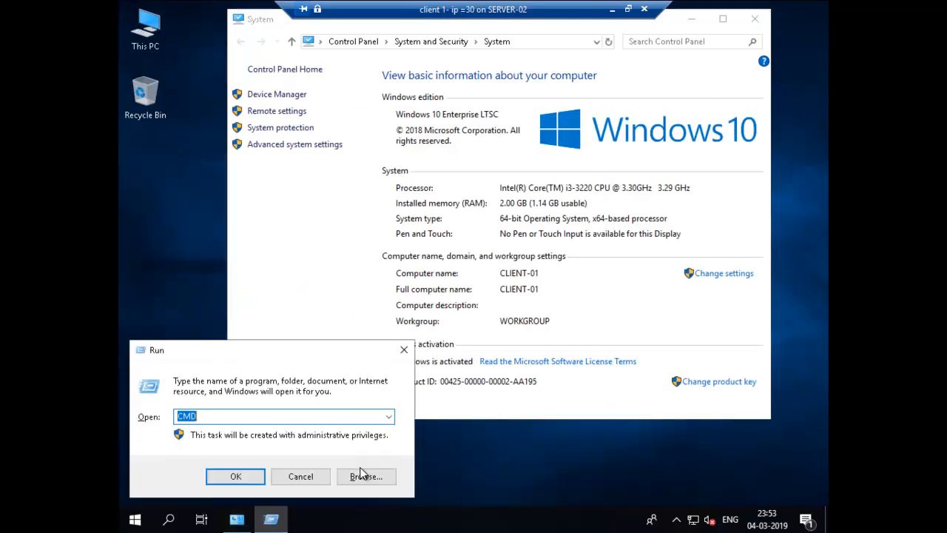
pyautogui.press('Return')
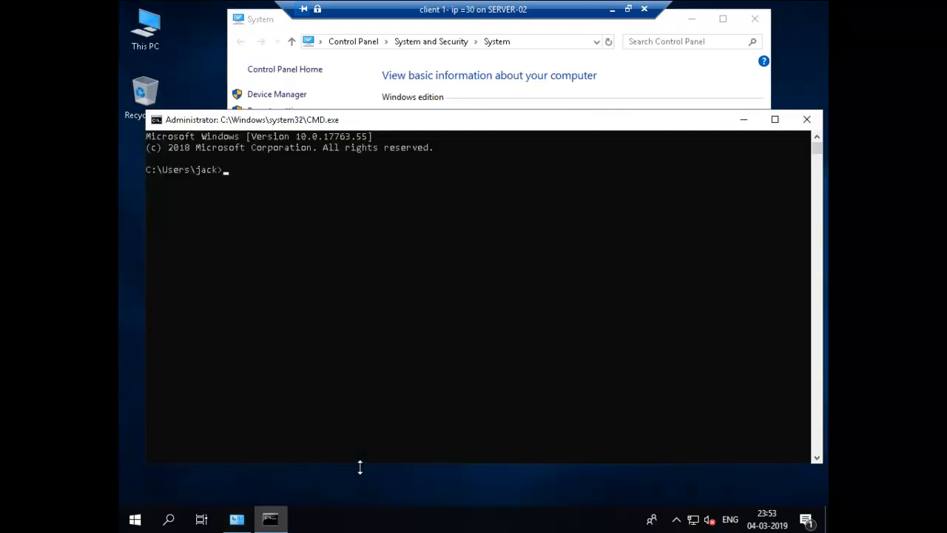
pyautogui.write('ping 192.168.88.10')
pyautogui.press('Return')
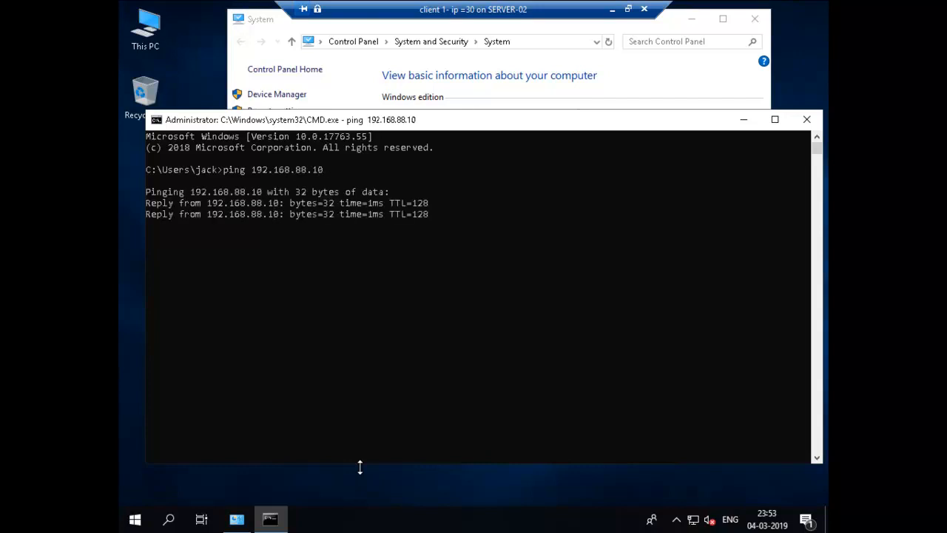
pyautogui.hotkey('ctrl', 'c')
# Run nslookup to confirm DC-01.gogreen.com answers DNS, then close the console
pyautogui.write('nslooku')
pyautogui.press('Return')
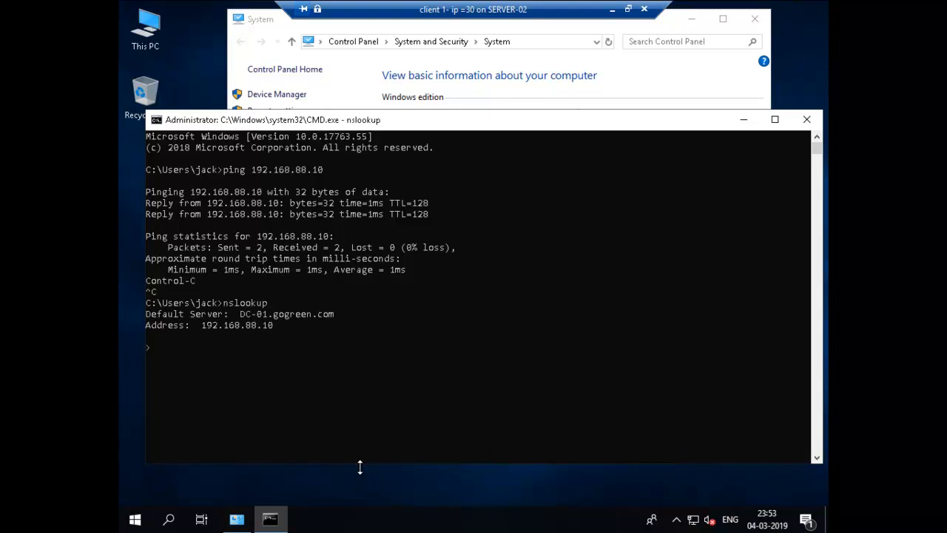
pyautogui.click(807, 119)
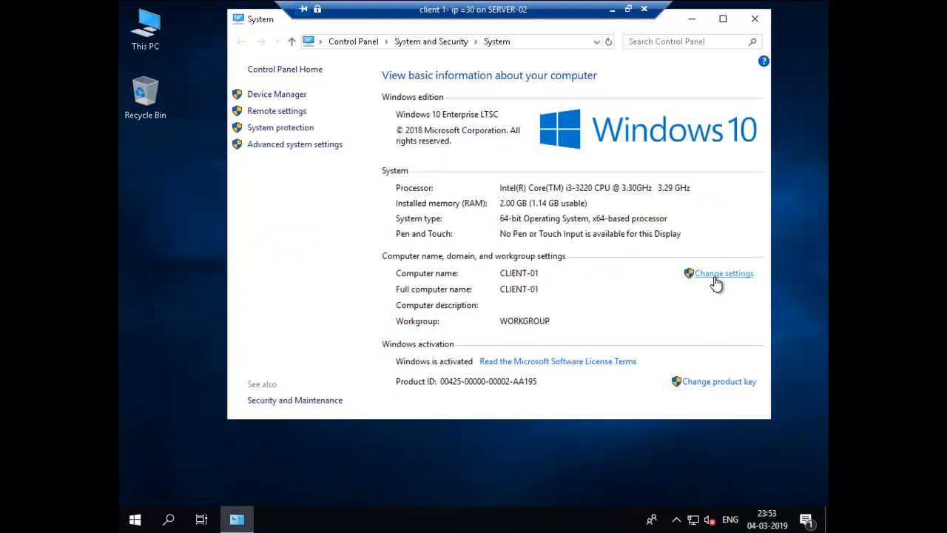
# Set CLIENT-01's membership to the gogreen.com domain in the computer name settings
pyautogui.click(715, 280)
pyautogui.click(383, 225)
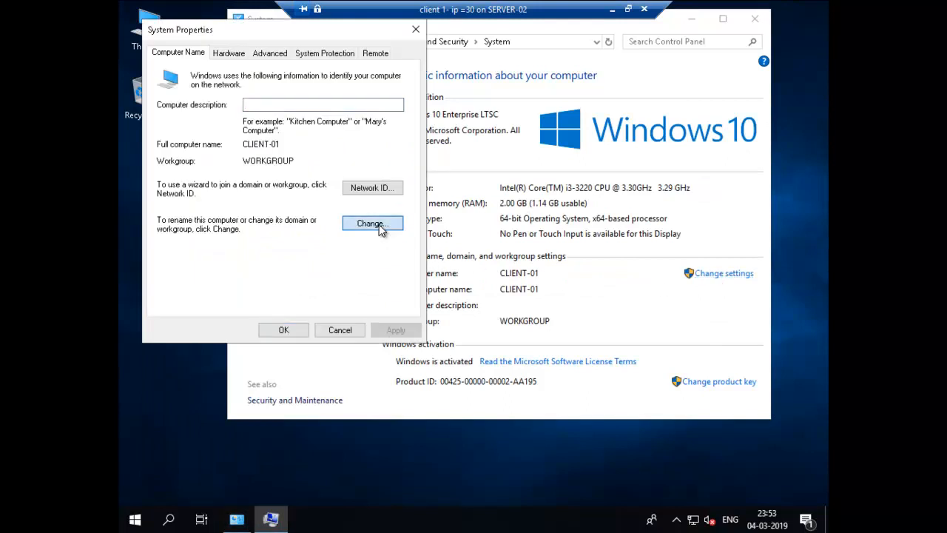
pyautogui.click(174, 217)
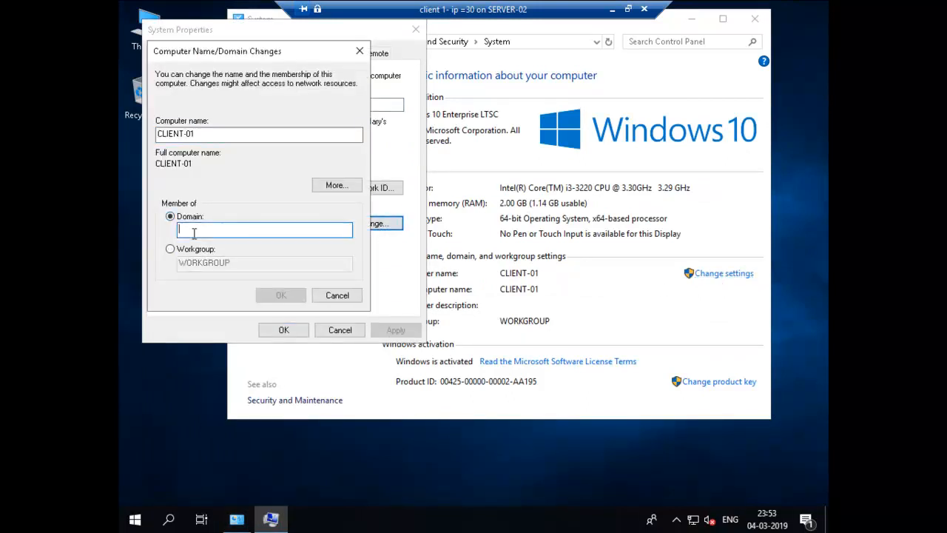
pyautogui.write('gogreen.com')
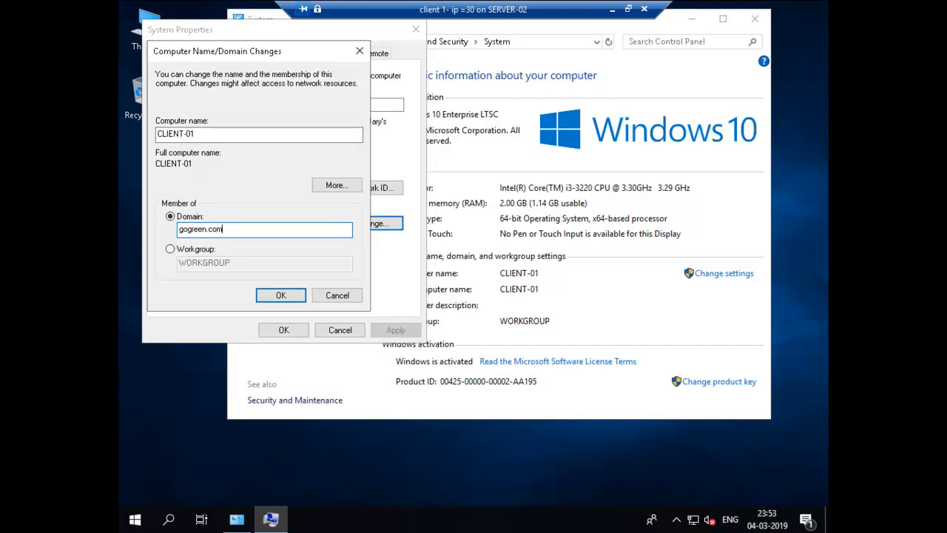
pyautogui.press('Return')
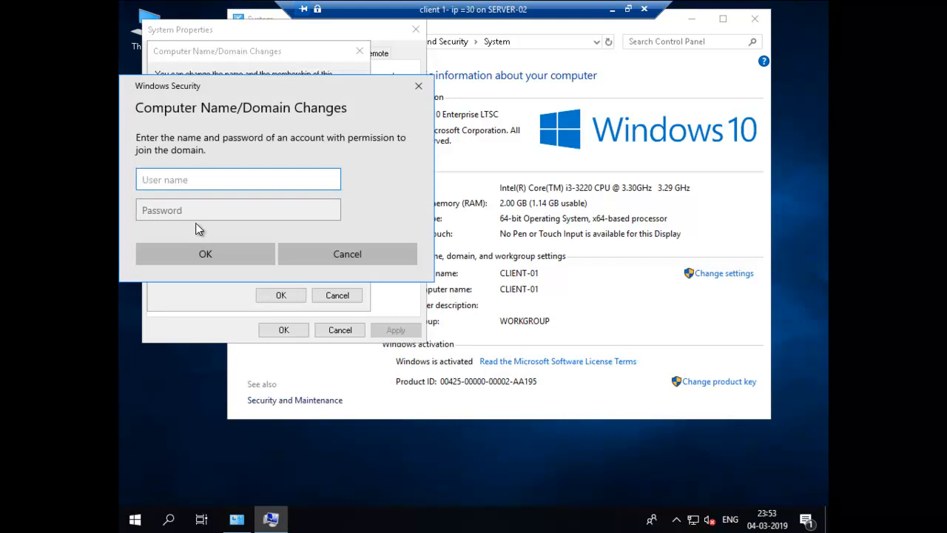
# Authenticate with the administrator account and password, accept the welcome and restart notices, and restart now
pyautogui.write('administ')
pyautogui.press('Tab')
pyautogui.write('•••••')
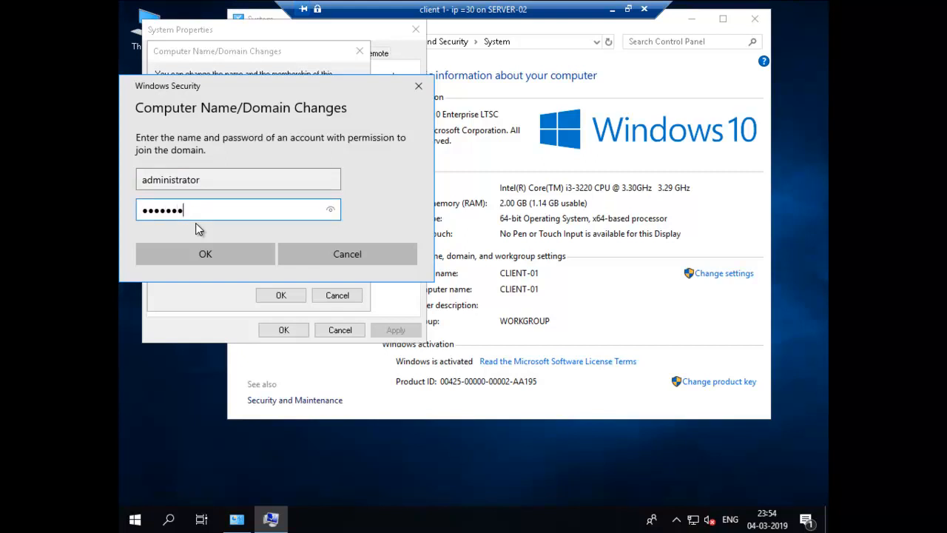
pyautogui.write('••')
pyautogui.press('Return')
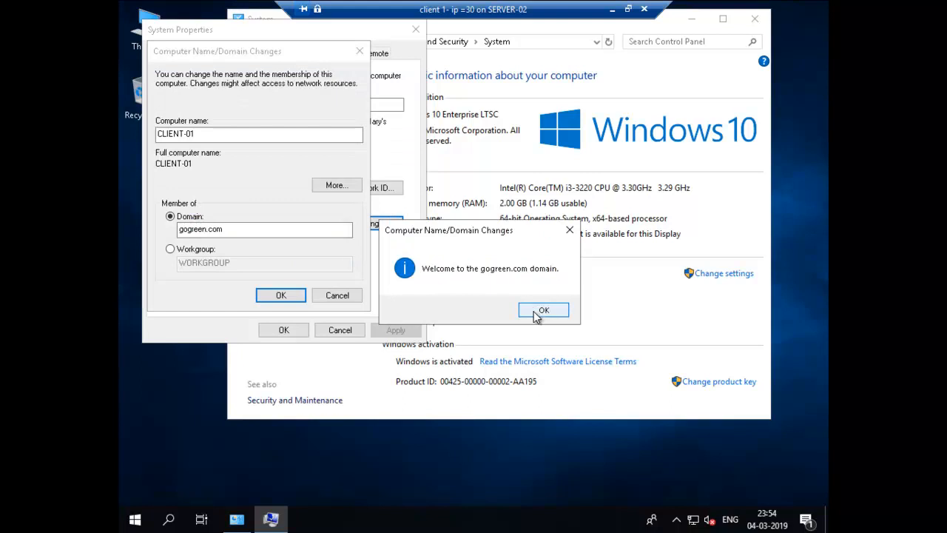
pyautogui.click(544, 309)
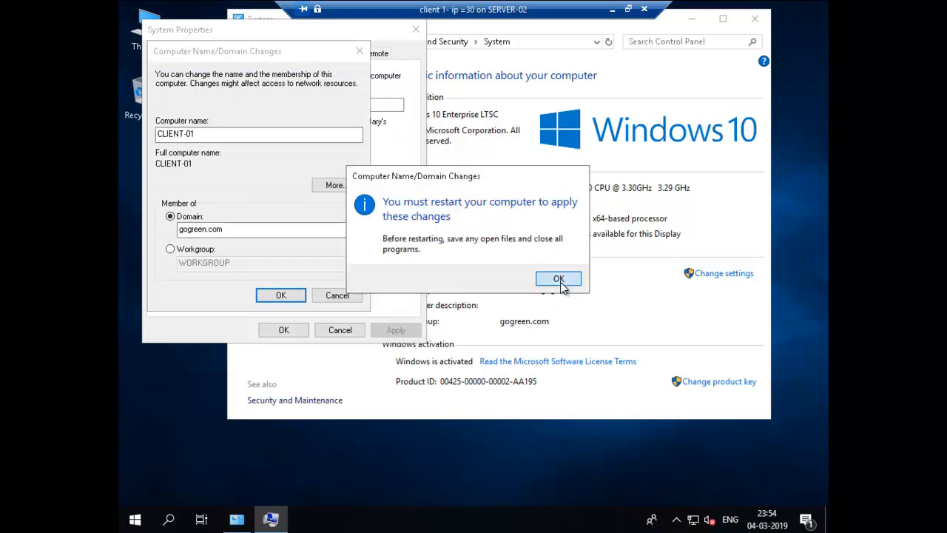
pyautogui.click(561, 283)
pyautogui.click(288, 332)
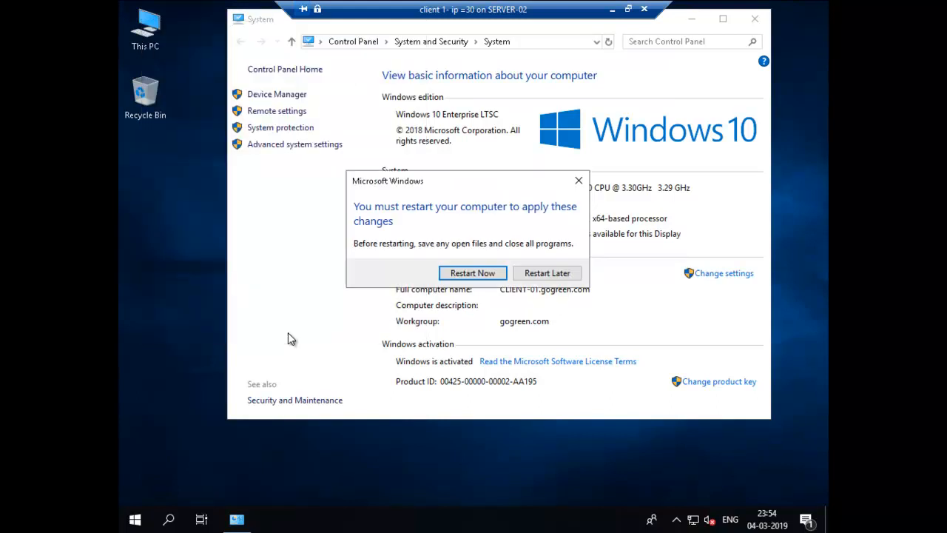
pyautogui.click(481, 278)
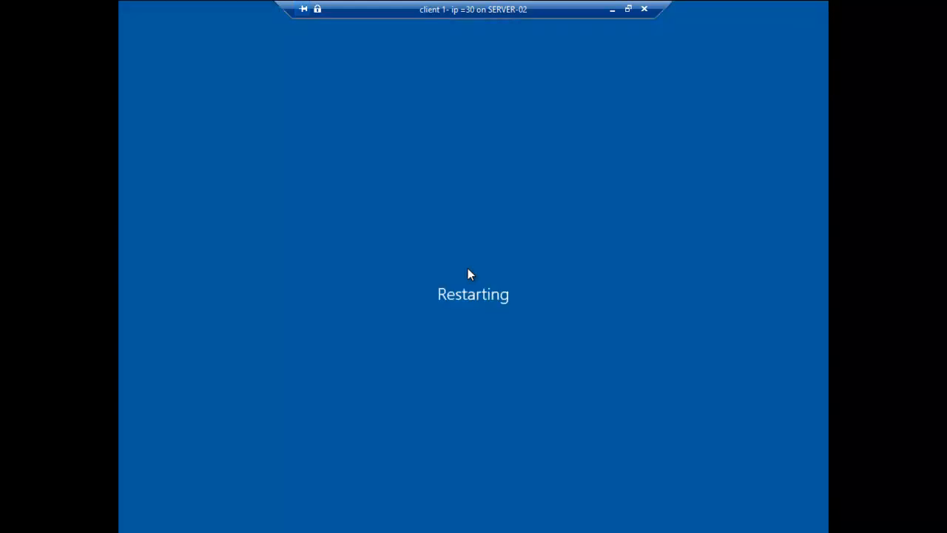
# Close the client connection and connect to the CDC virtual machine on SERVER01
pyautogui.click(643, 8)
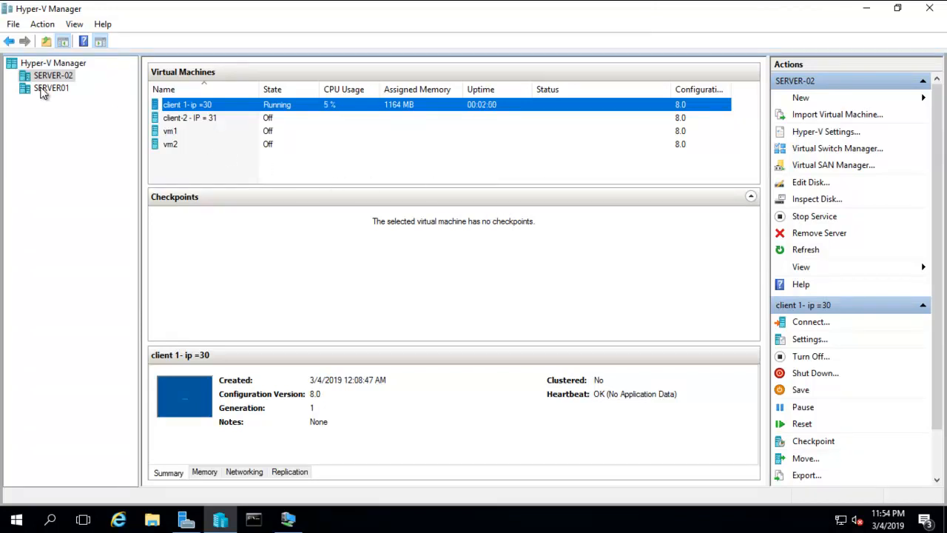
pyautogui.click(45, 90)
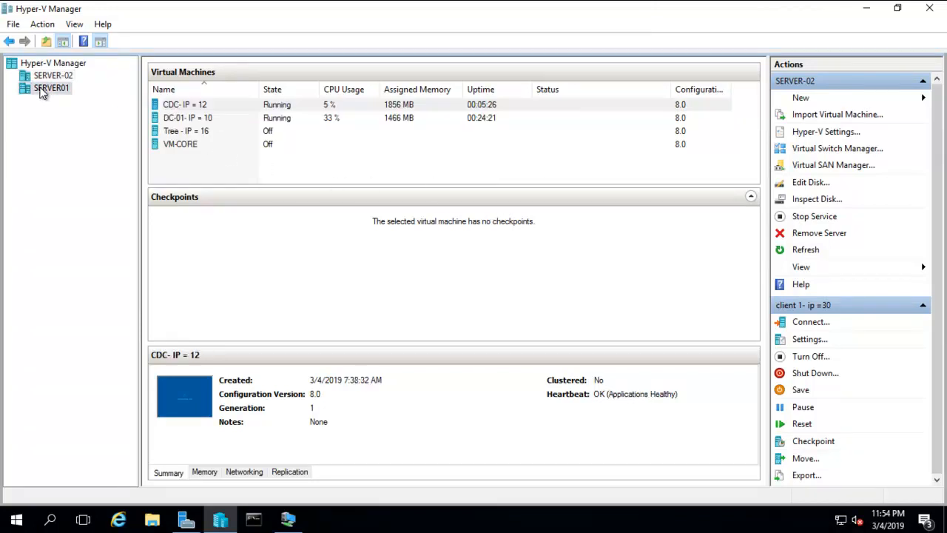
pyautogui.rightClick(194, 103)
pyautogui.click(235, 113)
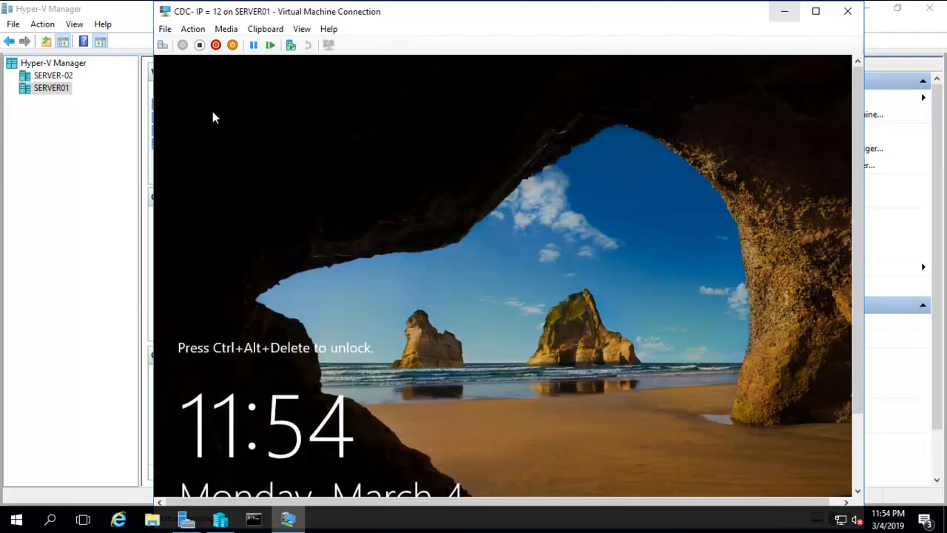
# Send Ctrl+Alt+Del, switch to full screen, and sign in with the administrator password
pyautogui.click(163, 46)
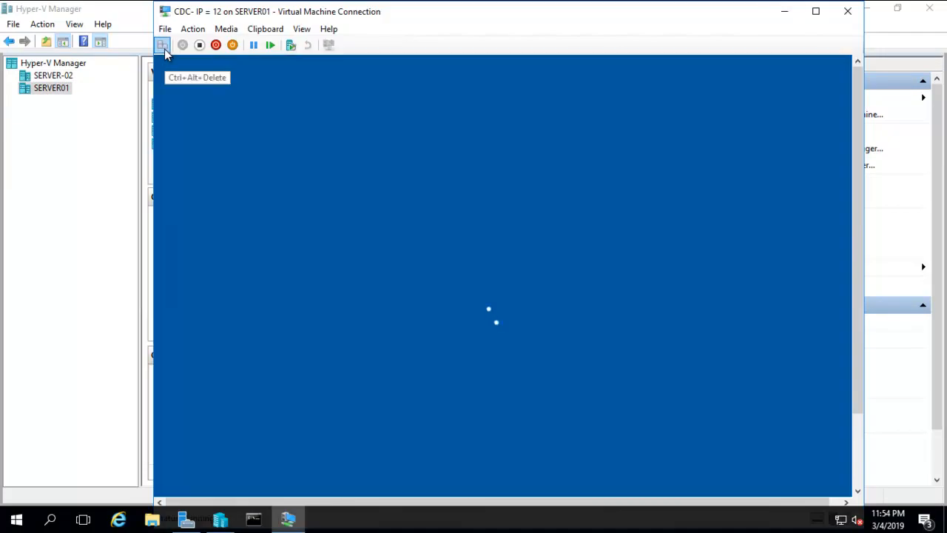
pyautogui.click(305, 29)
pyautogui.click(321, 47)
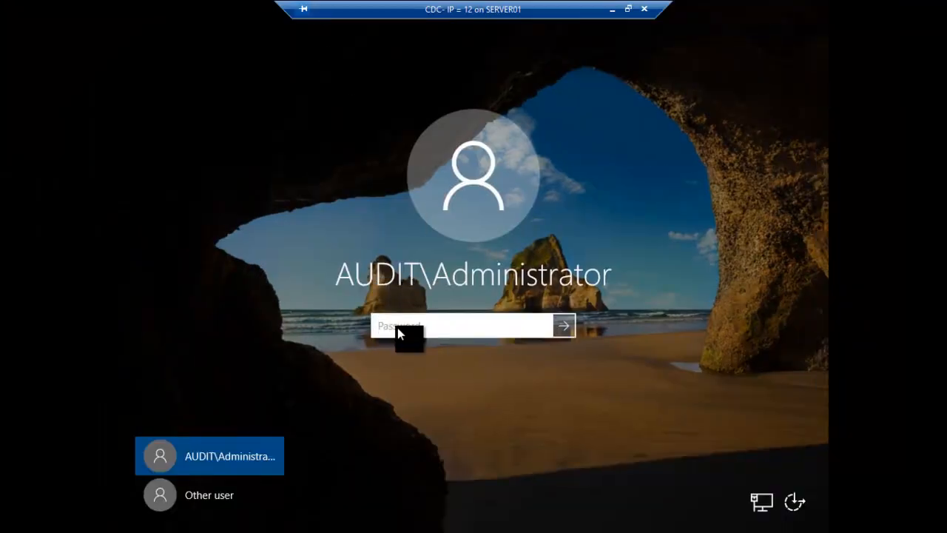
pyautogui.write('•••')
pyautogui.press('Return')
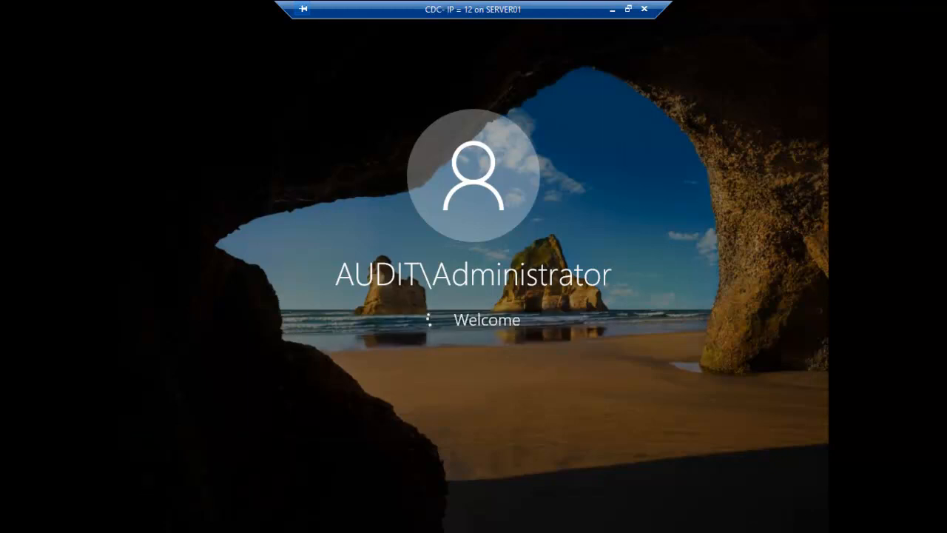
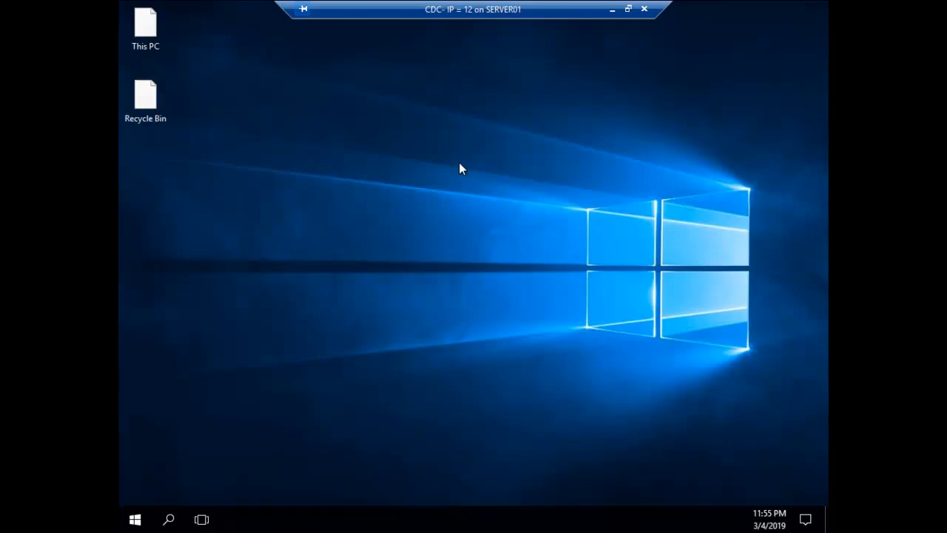
# Refresh the SERVER01 desktop three times from its right-click menu
pyautogui.rightClick(477, 185)
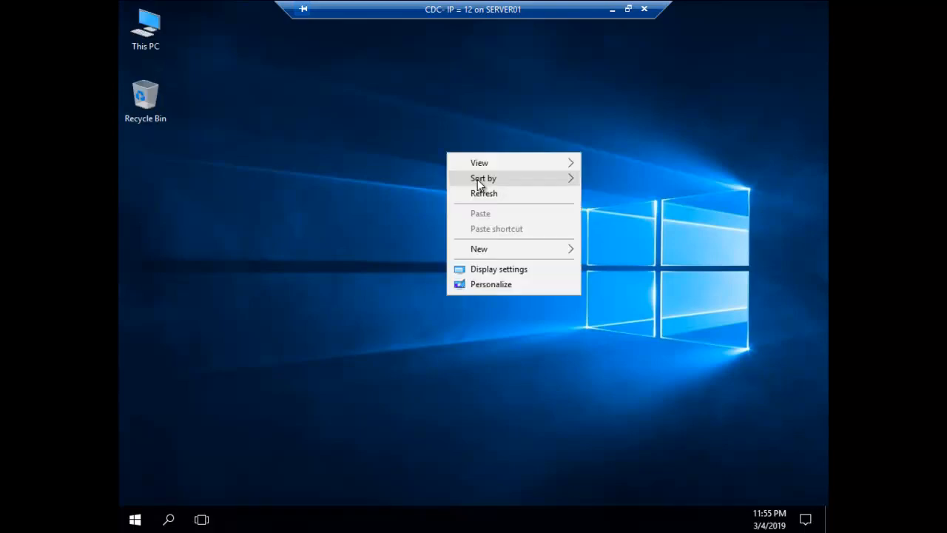
pyautogui.click(500, 194)
pyautogui.rightClick(501, 193)
pyautogui.click(533, 233)
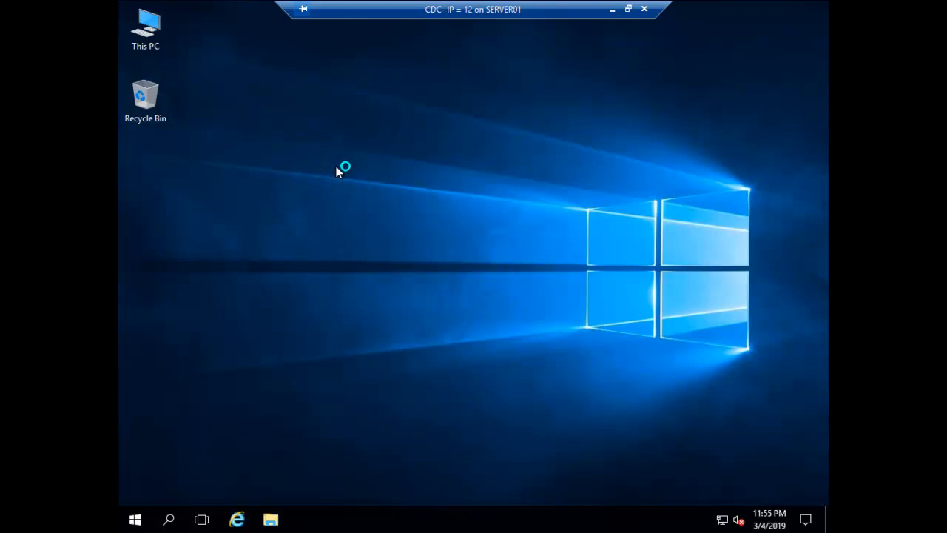
pyautogui.rightClick(534, 316)
pyautogui.click(558, 351)
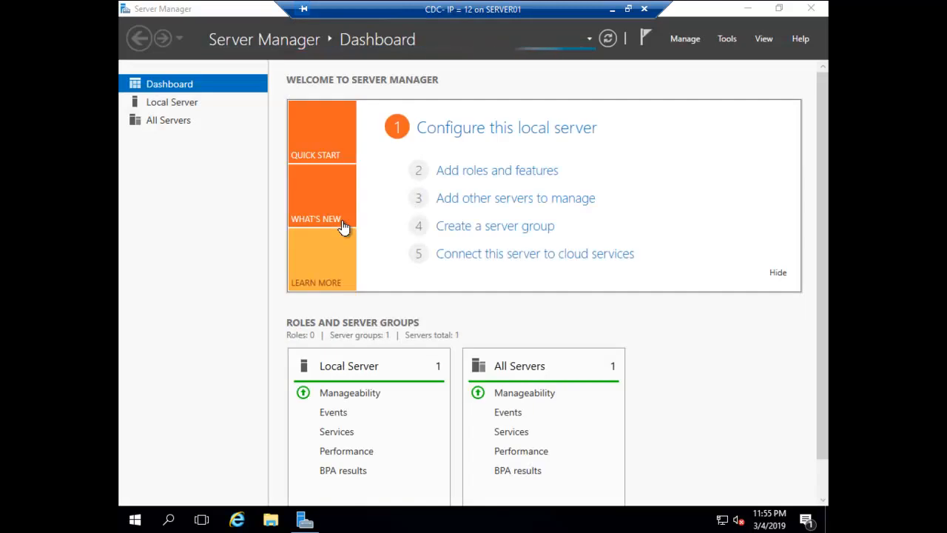
pyautogui.click(726, 39)
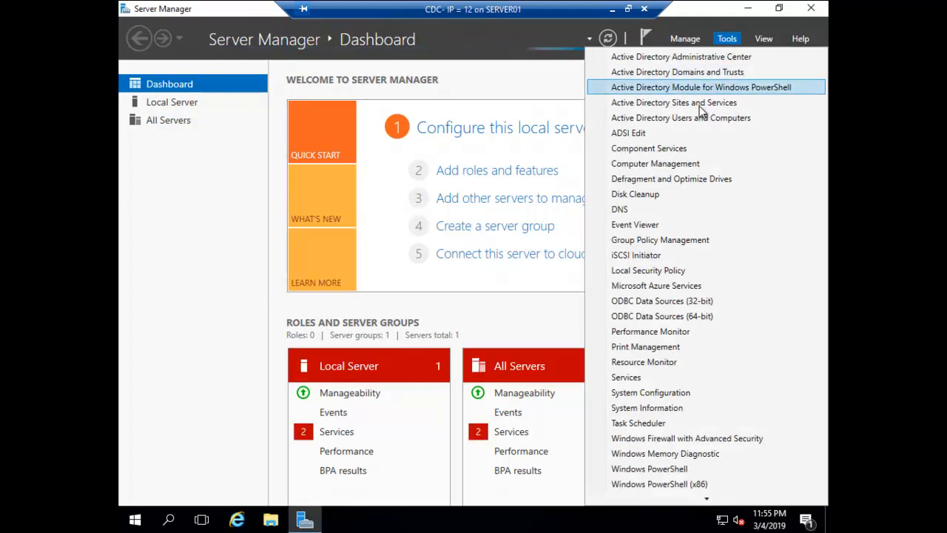
pyautogui.click(690, 76)
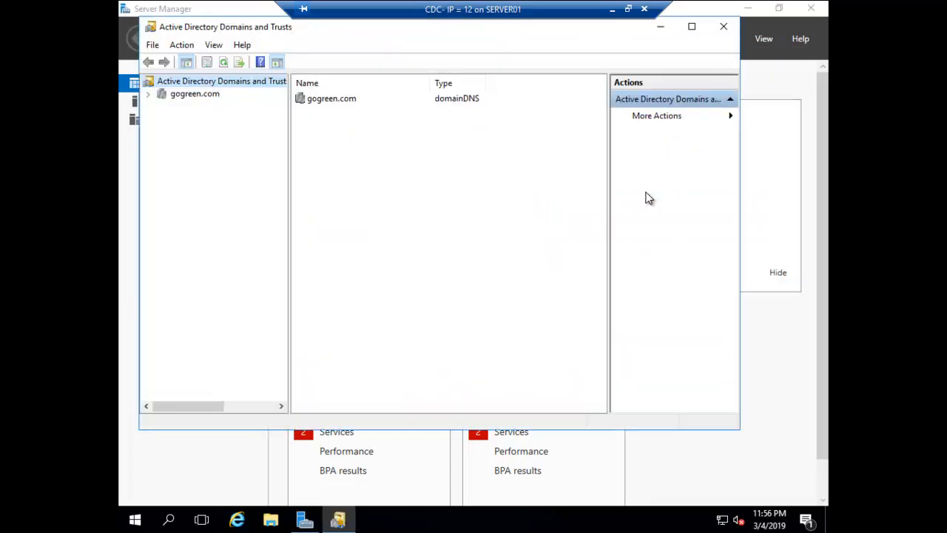
pyautogui.rightClick(184, 97)
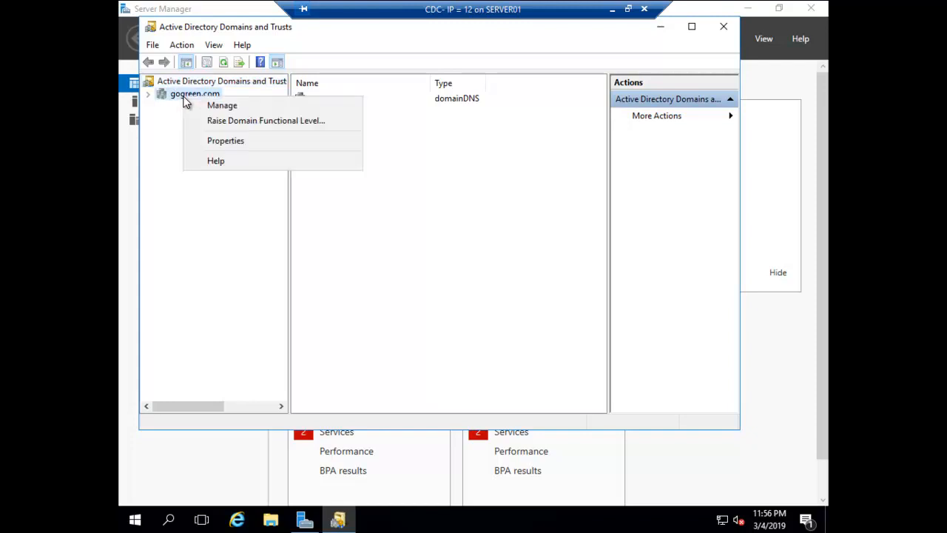
pyautogui.click(148, 94)
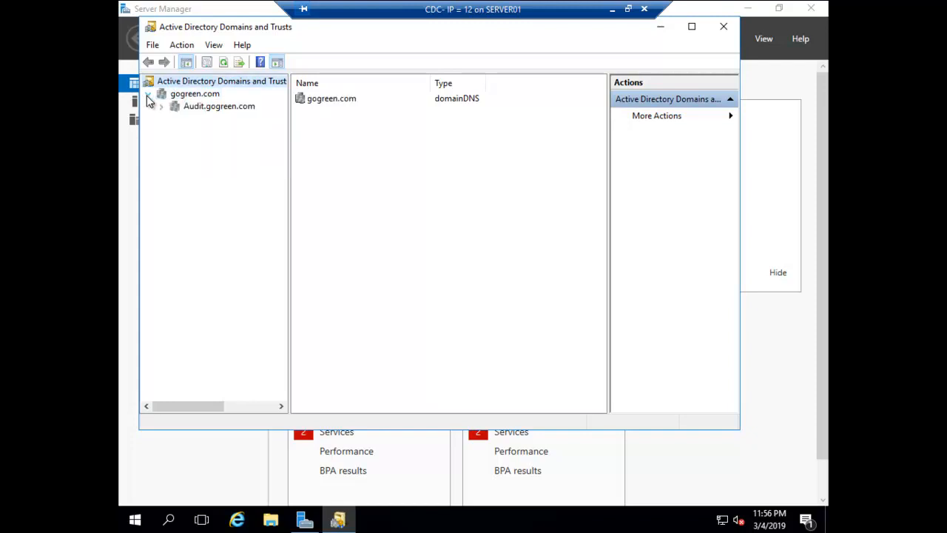
pyautogui.click(212, 107)
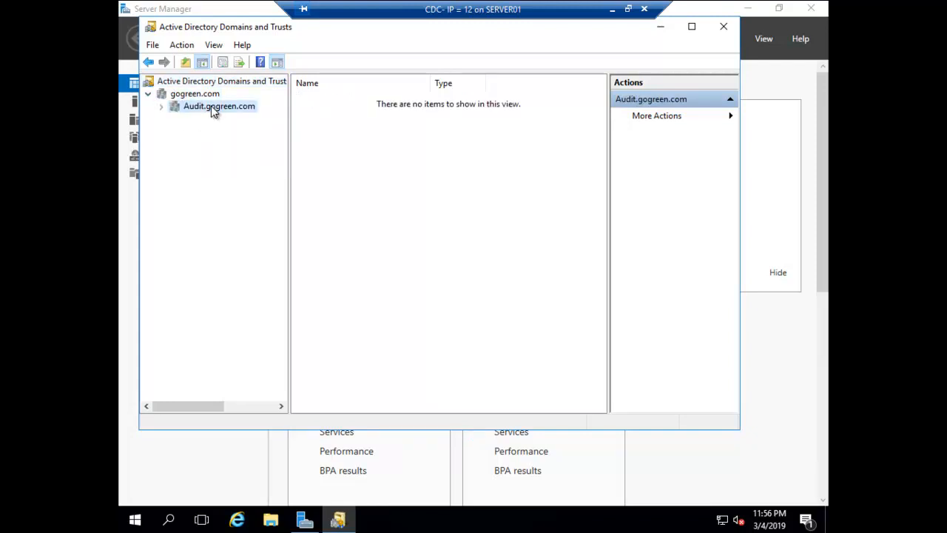
pyautogui.rightClick(213, 109)
pyautogui.click(252, 196)
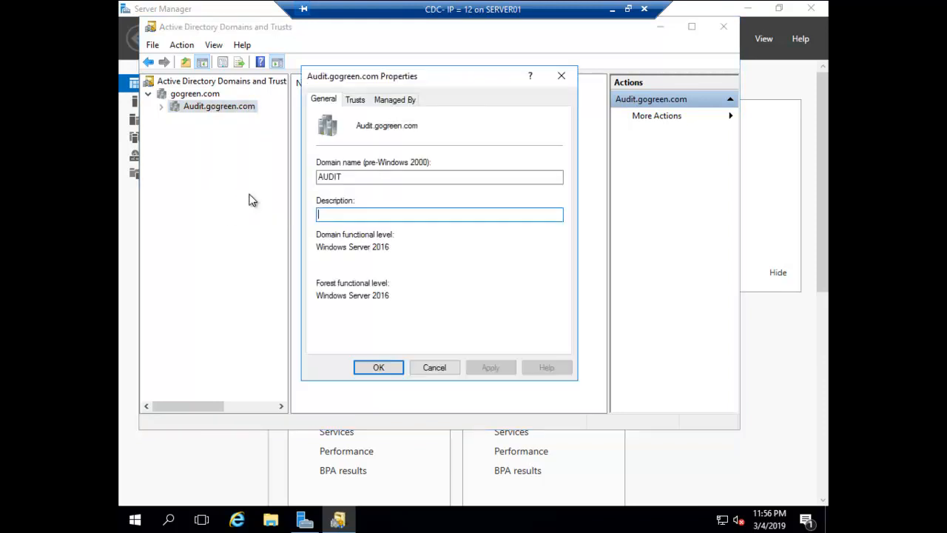
pyautogui.click(356, 101)
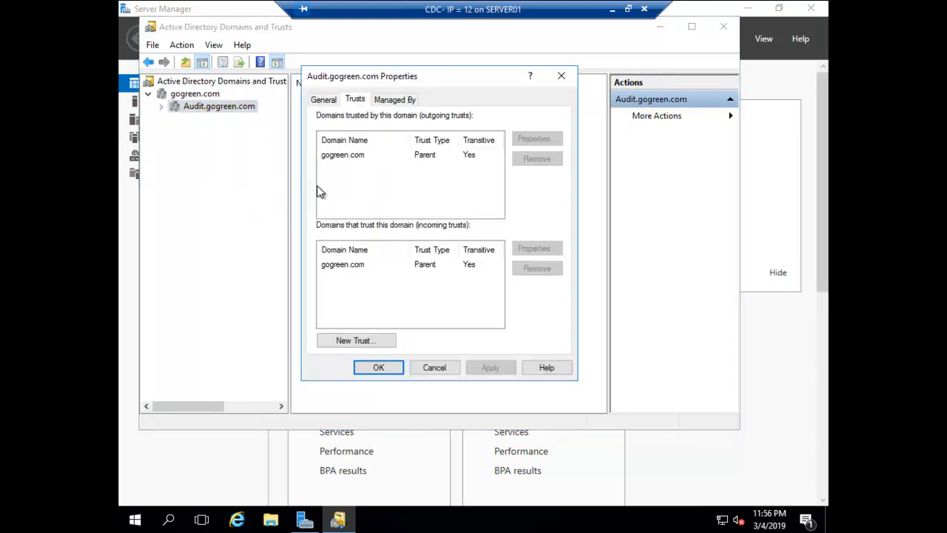
pyautogui.click(338, 157)
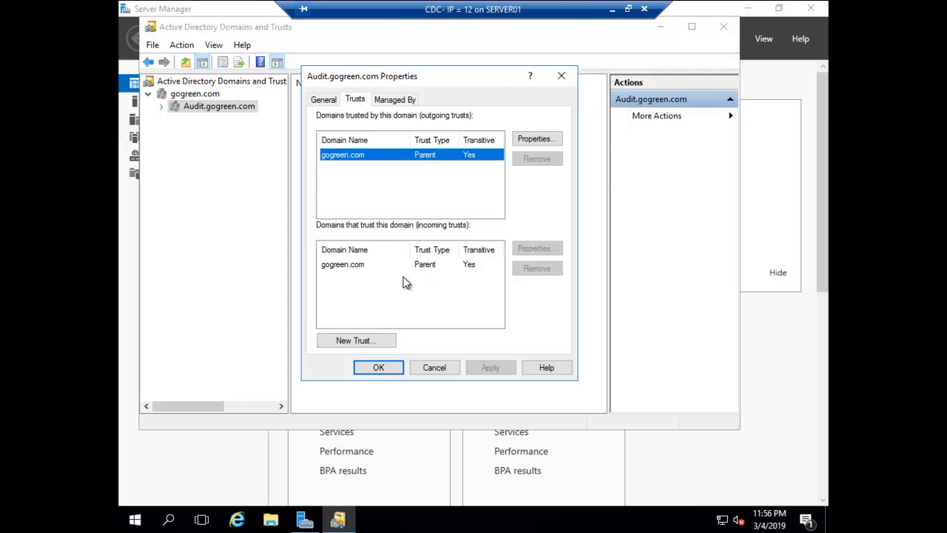
pyautogui.click(365, 265)
pyautogui.click(435, 368)
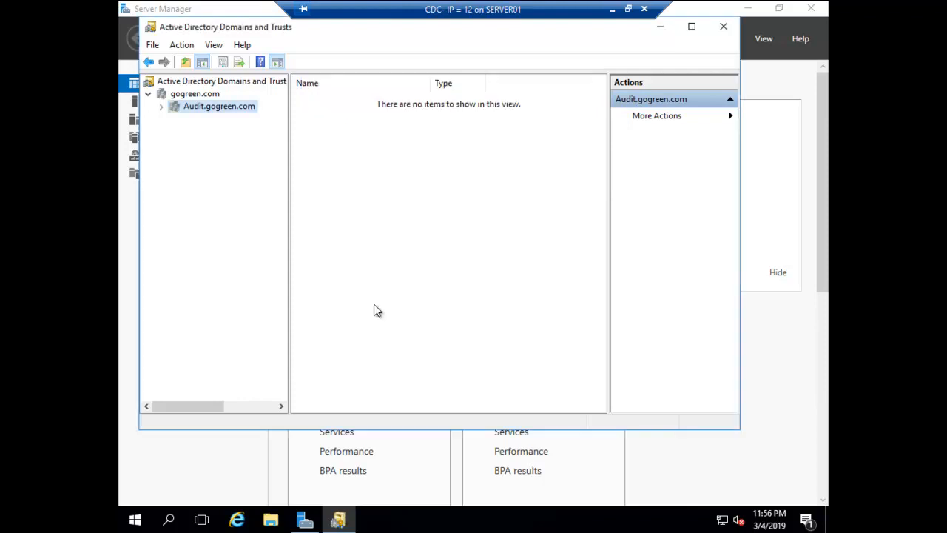
pyautogui.click(199, 94)
pyautogui.rightClick(207, 93)
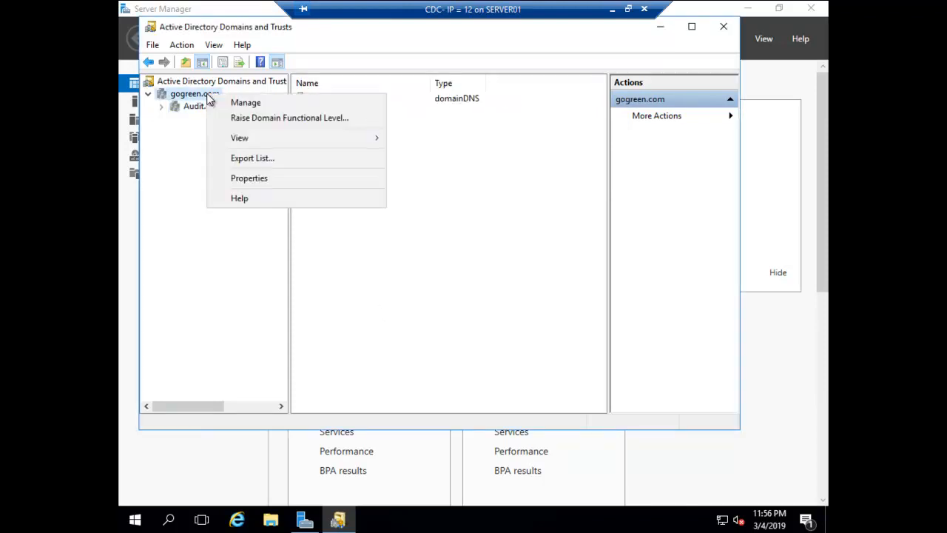
pyautogui.click(240, 177)
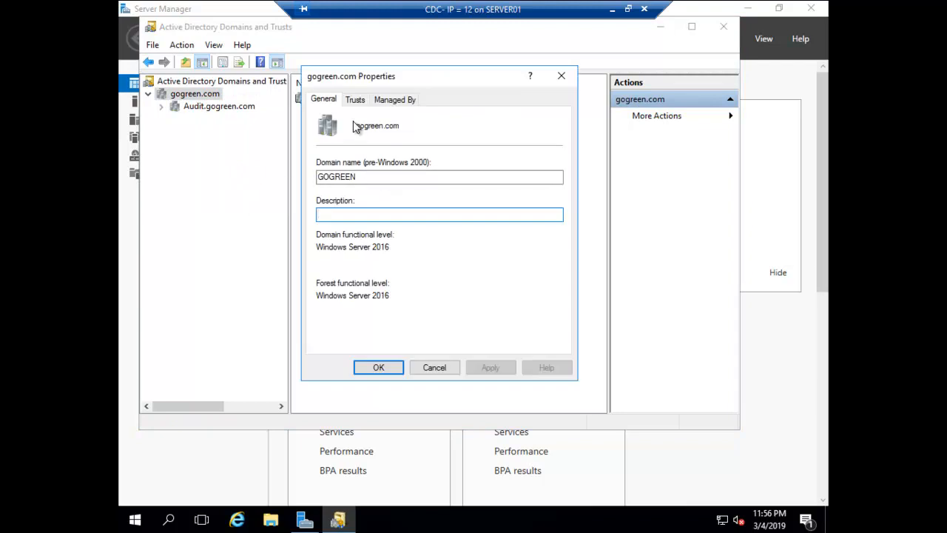
pyautogui.click(356, 99)
pyautogui.click(415, 155)
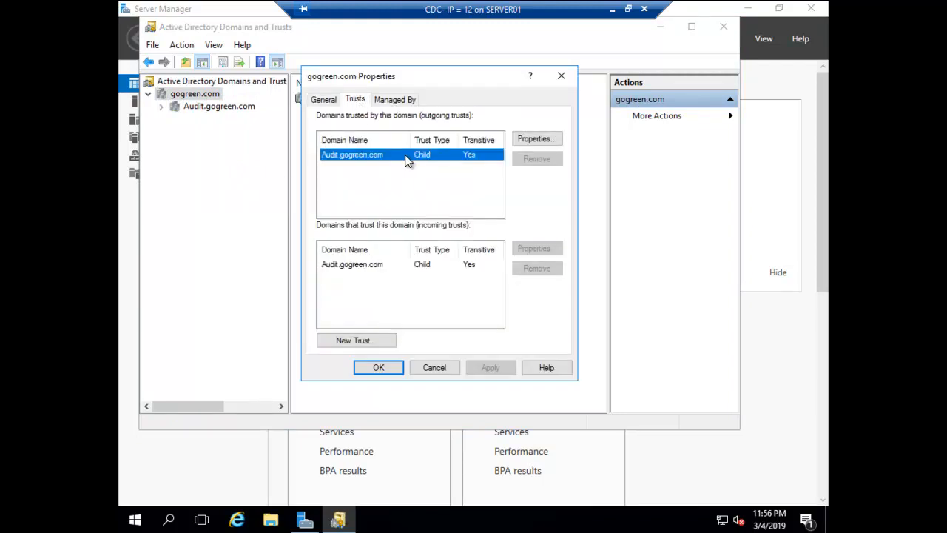
pyautogui.click(349, 265)
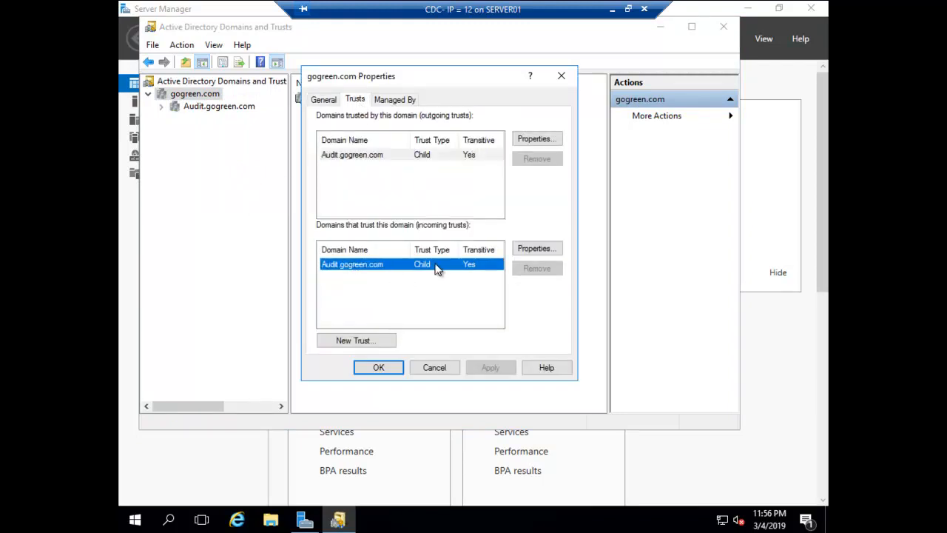
pyautogui.click(435, 369)
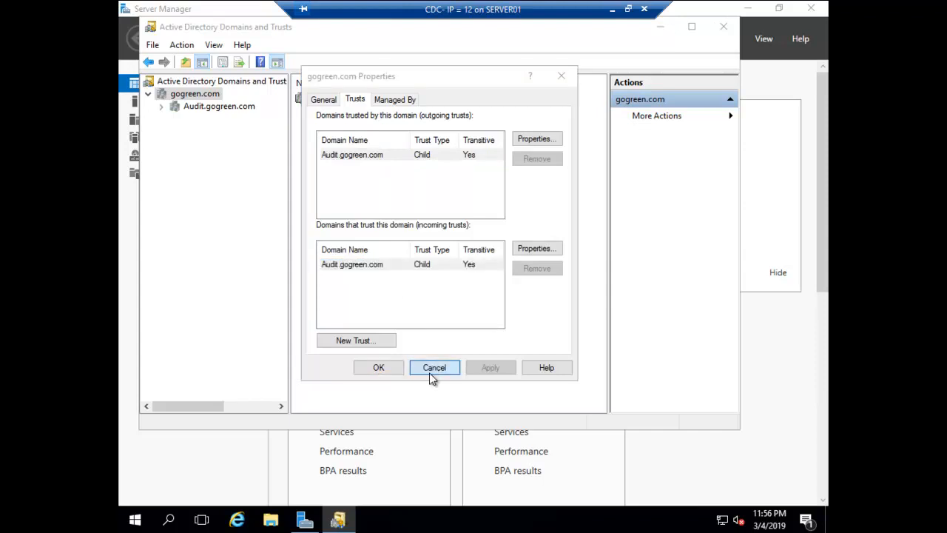
pyautogui.click(718, 31)
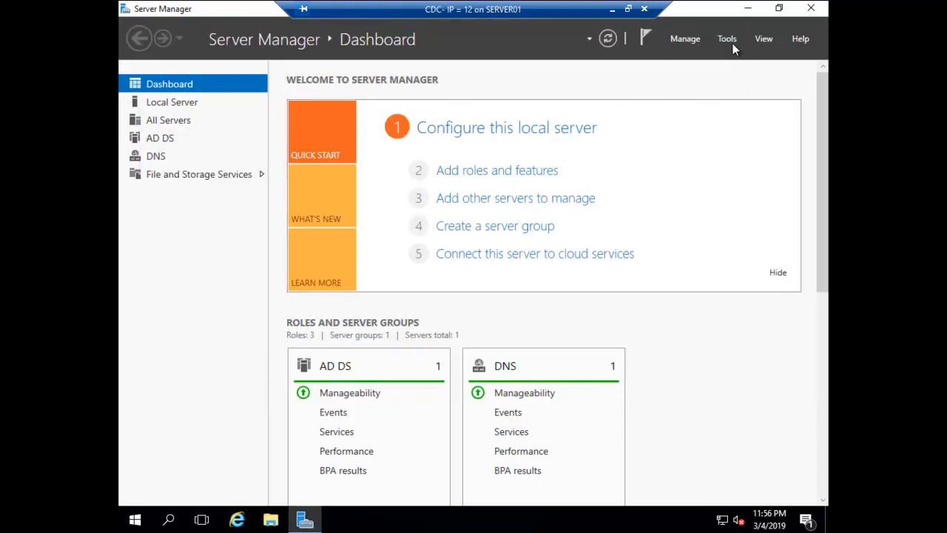
# Launch Active Directory Users and Computers and expand Audit.gogreen.com
pyautogui.click(727, 39)
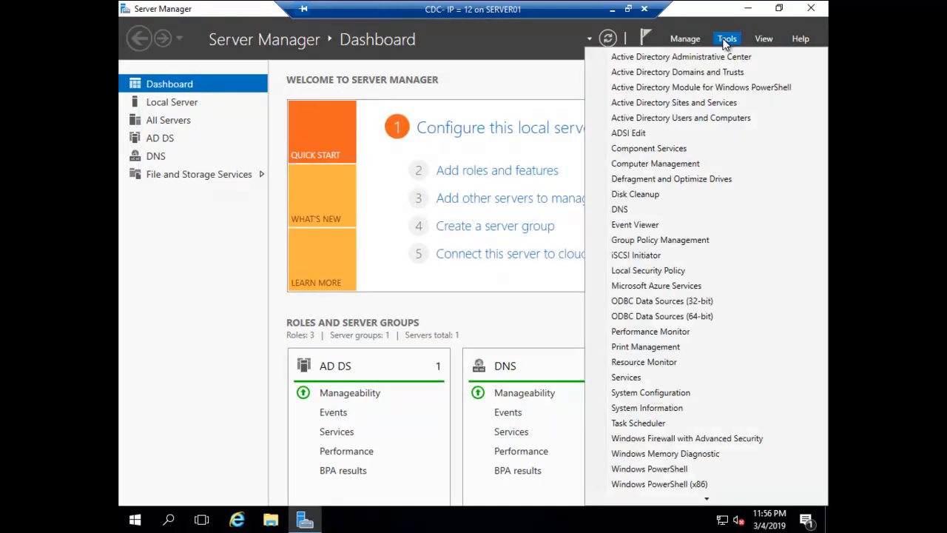
pyautogui.click(684, 120)
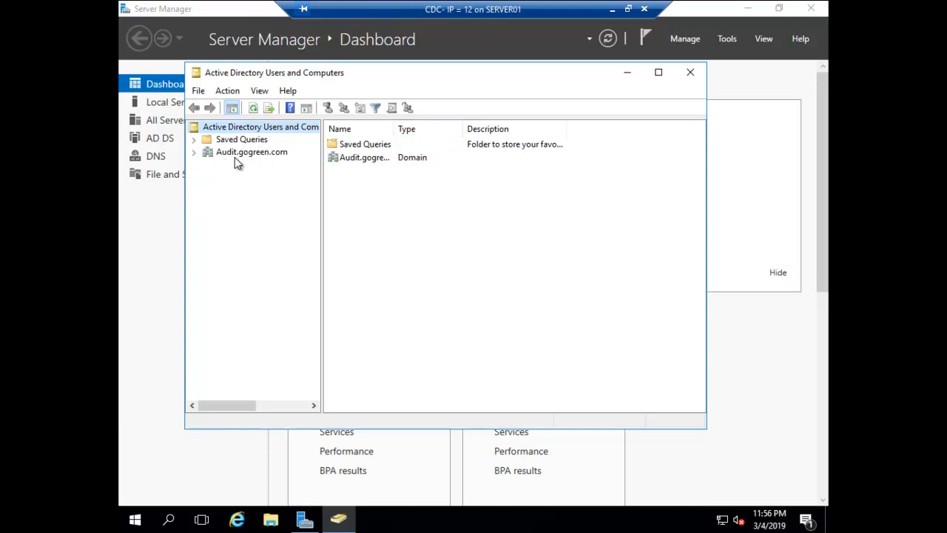
pyautogui.click(194, 152)
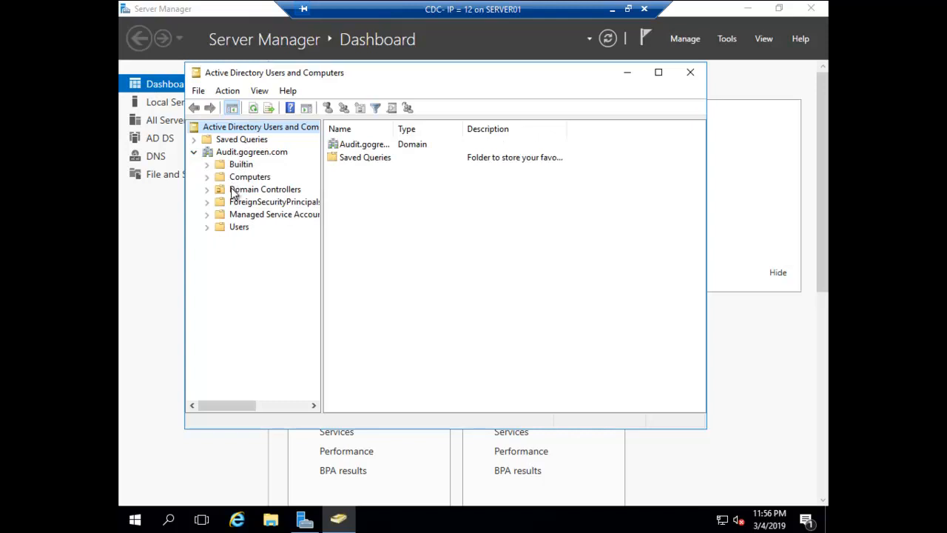
# Create the organizational unit Audit_Depart directly under the Audit.gogreen.com domain
pyautogui.click(252, 153)
pyautogui.rightClick(252, 153)
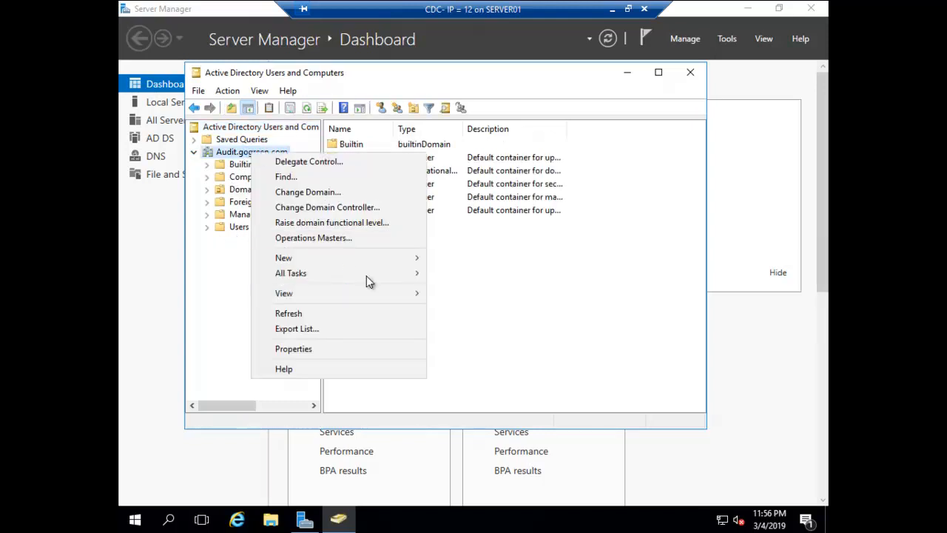
pyautogui.moveTo(387, 259)
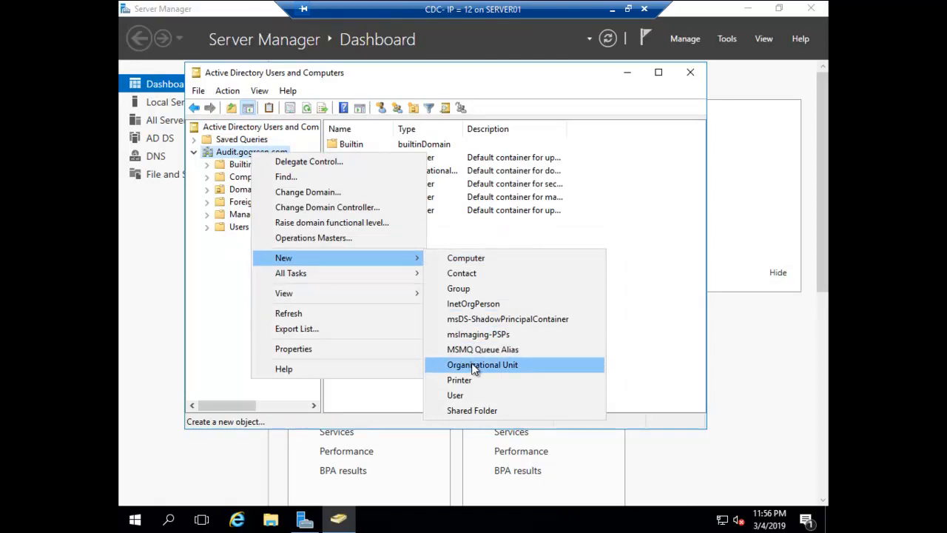
pyautogui.click(474, 365)
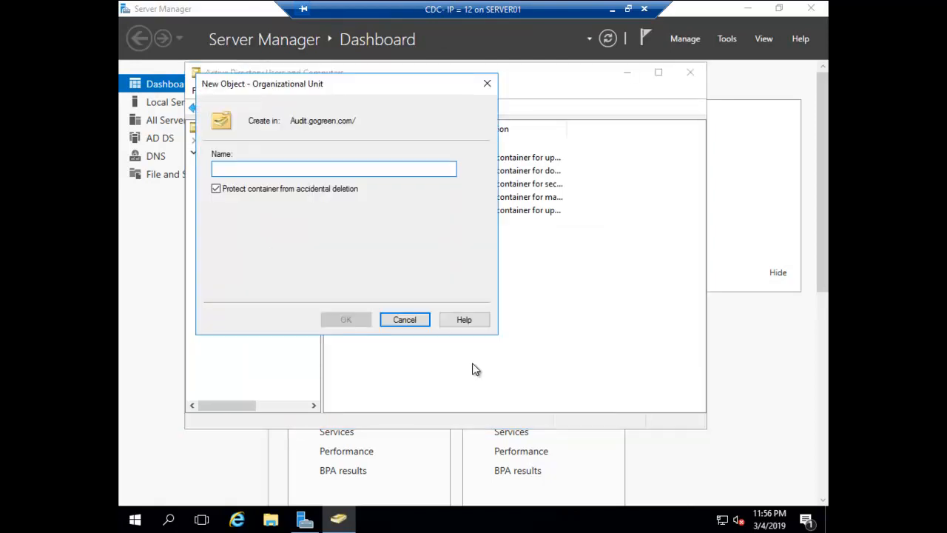
pyautogui.write('Audit_Depart')
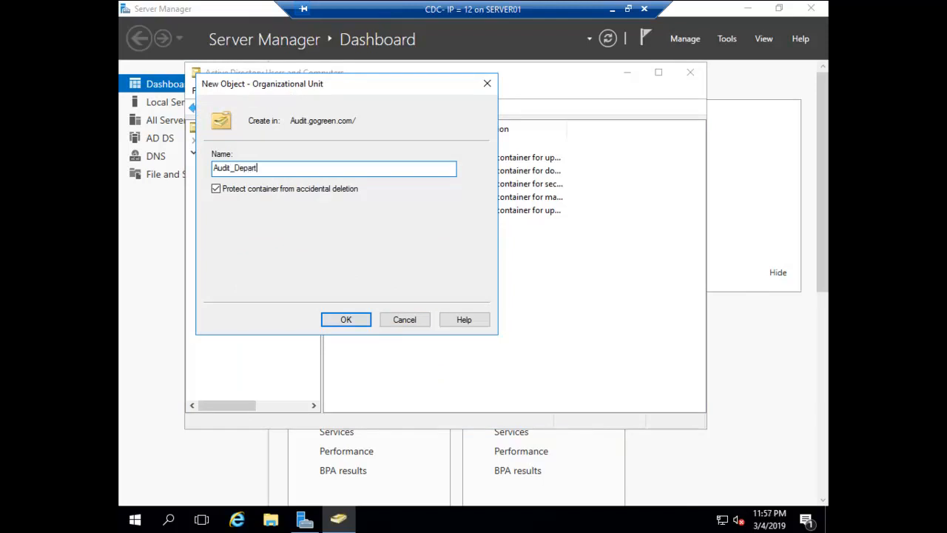
pyautogui.press('Return')
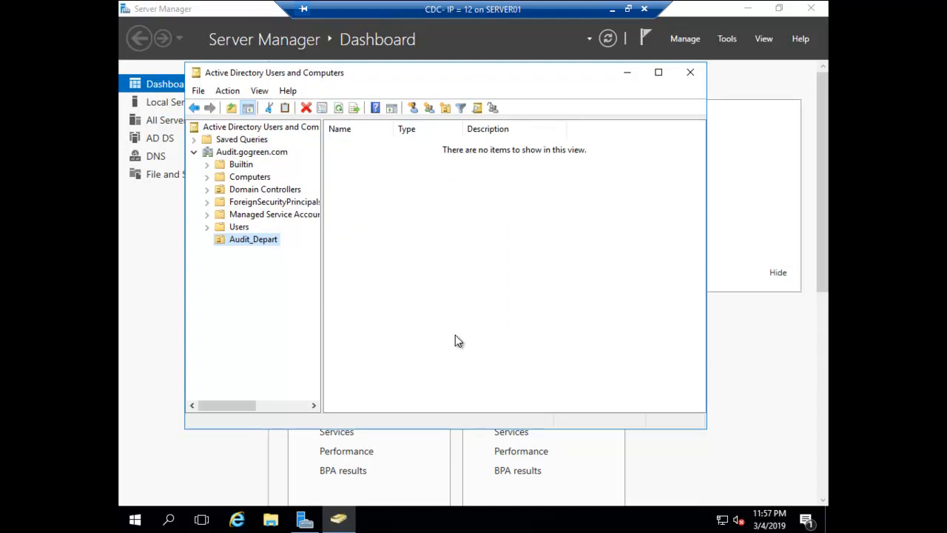
# Start a new user in Audit_Depart named Audit1 with logon name Audit1
pyautogui.rightClick(256, 241)
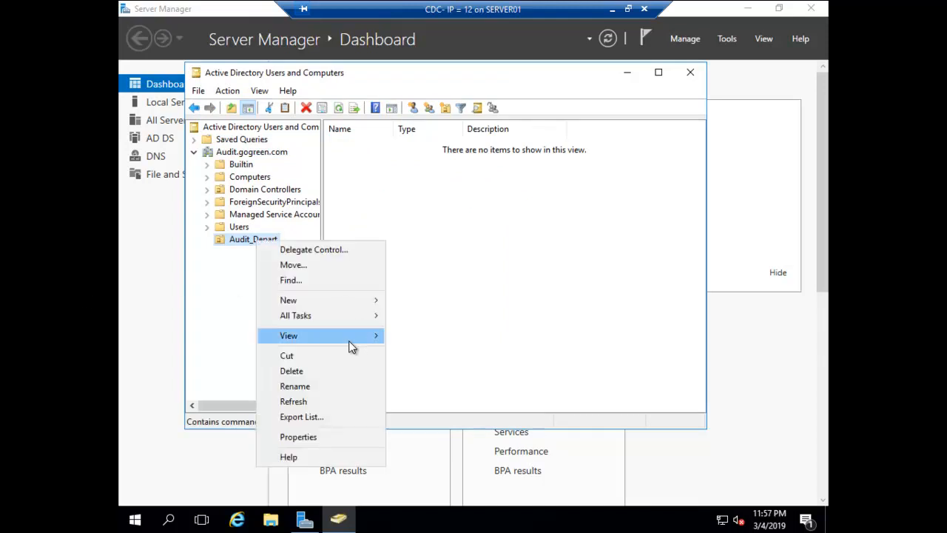
pyautogui.moveTo(353, 339)
pyautogui.moveTo(364, 307)
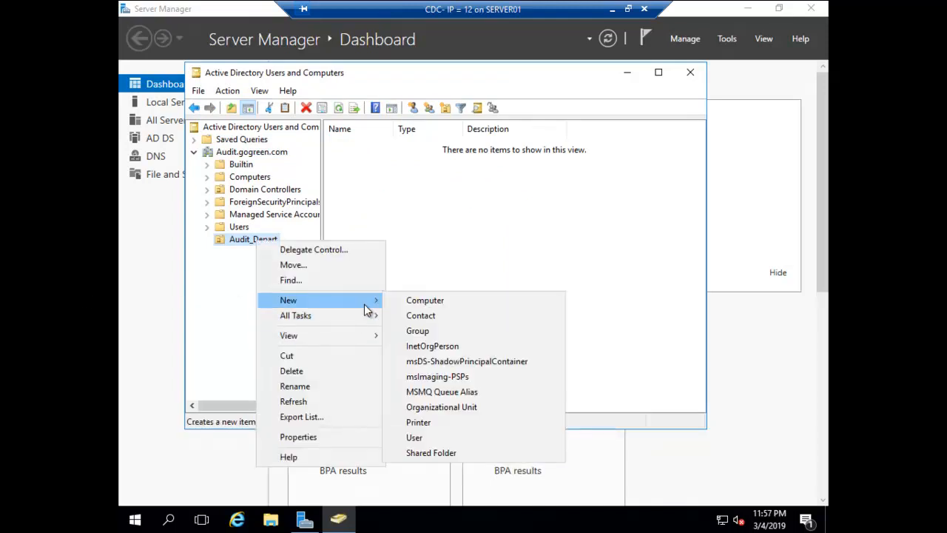
pyautogui.click(444, 436)
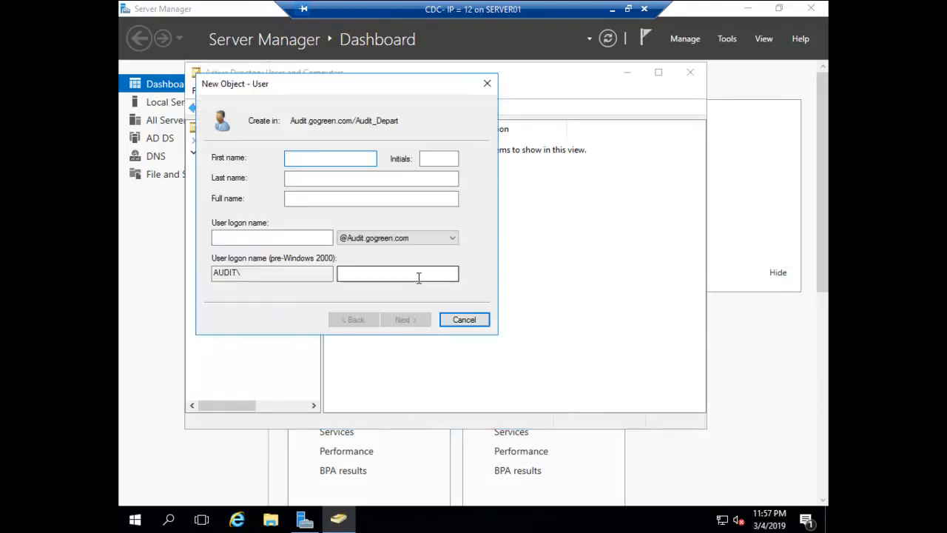
pyautogui.write('Audit1')
pyautogui.press('Tab')
pyautogui.press('Tab')
pyautogui.press('Tab')
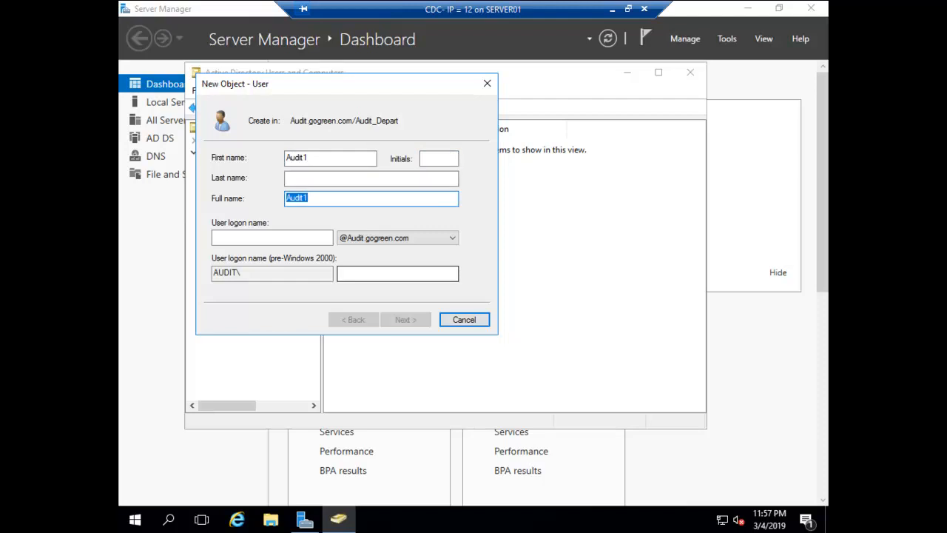
pyautogui.press('Tab')
pyautogui.write('Audit1')
pyautogui.press('Return')
# Set Audit1's password without forcing a change at next logon, finish, and close the console
pyautogui.write('P@ssw0rd')
pyautogui.press('Tab')
pyautogui.write('P@ssw0rd')
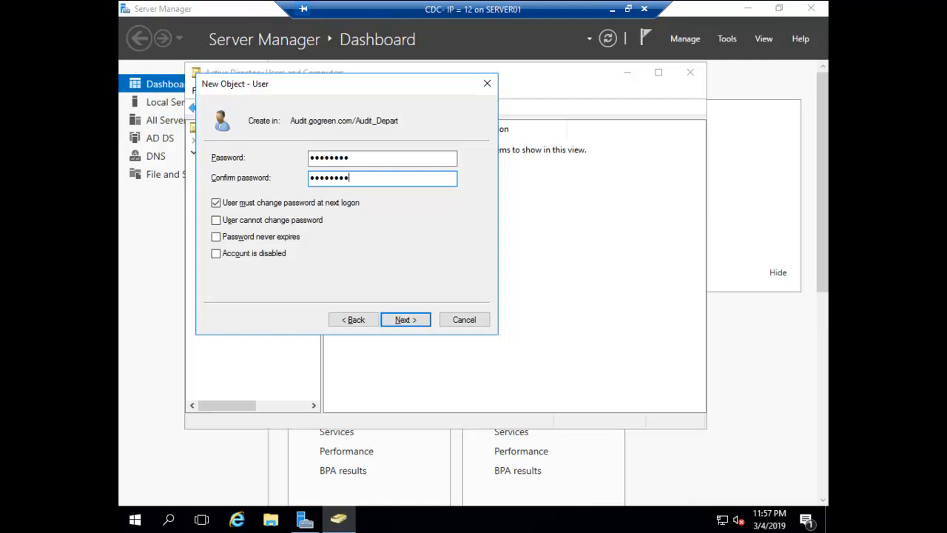
pyautogui.click(215, 203)
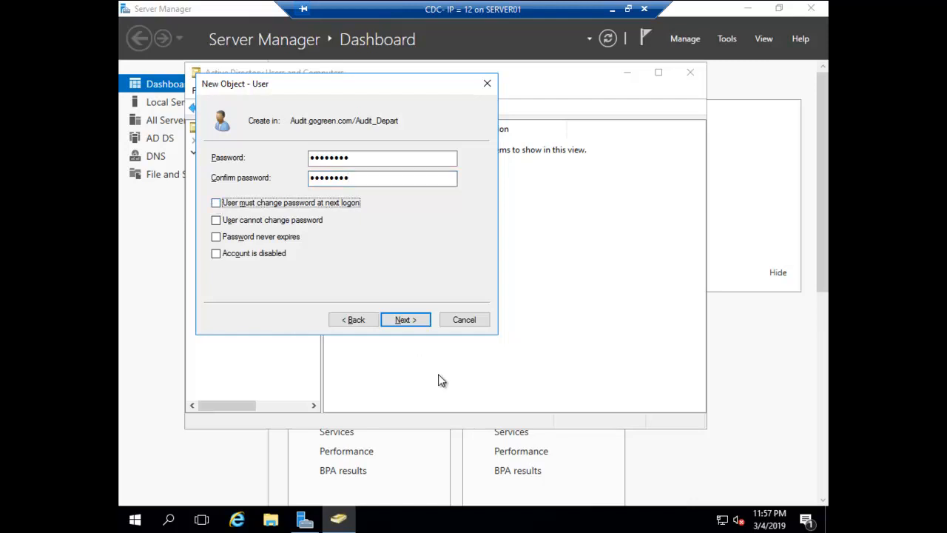
pyautogui.click(406, 321)
pyautogui.click(405, 319)
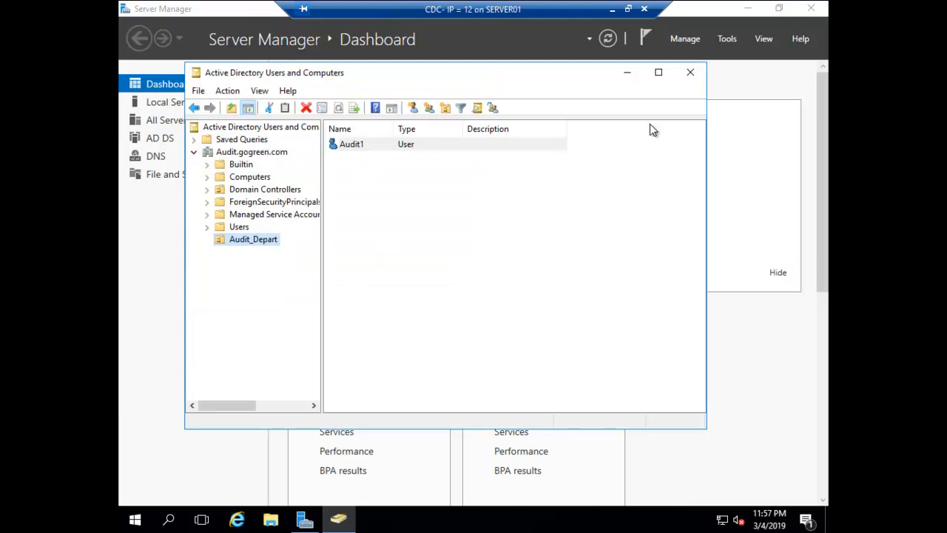
pyautogui.click(352, 145)
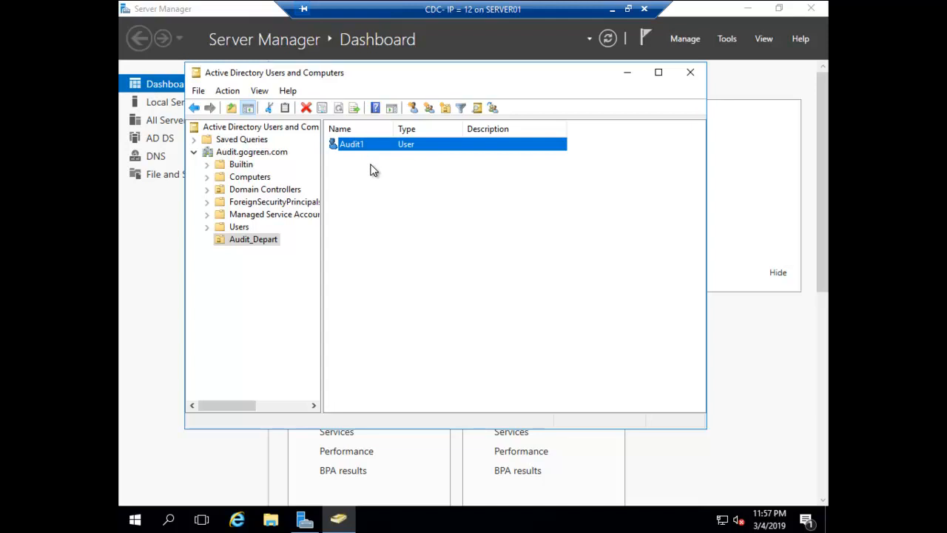
pyautogui.click(690, 72)
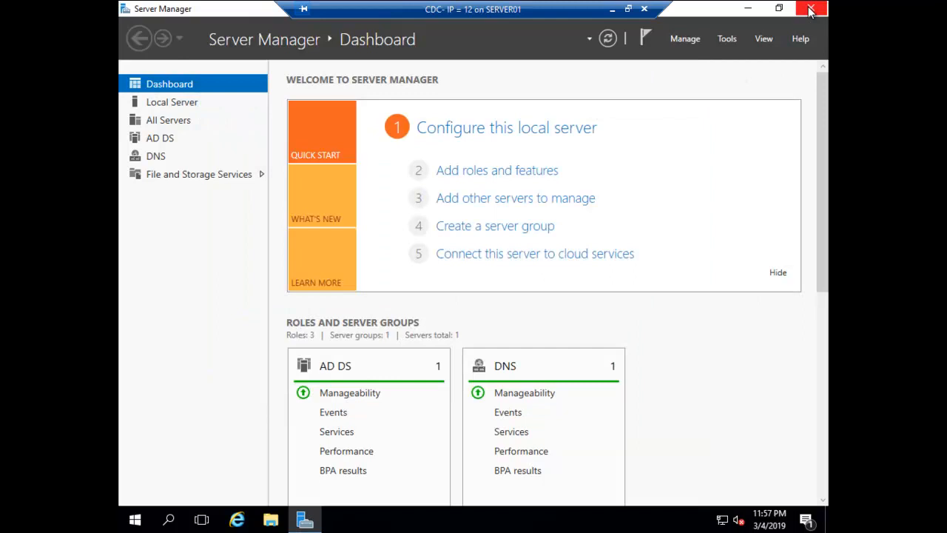
# Close Server Manager and the server session, then connect to client 1 on SERVER-02
pyautogui.click(810, 9)
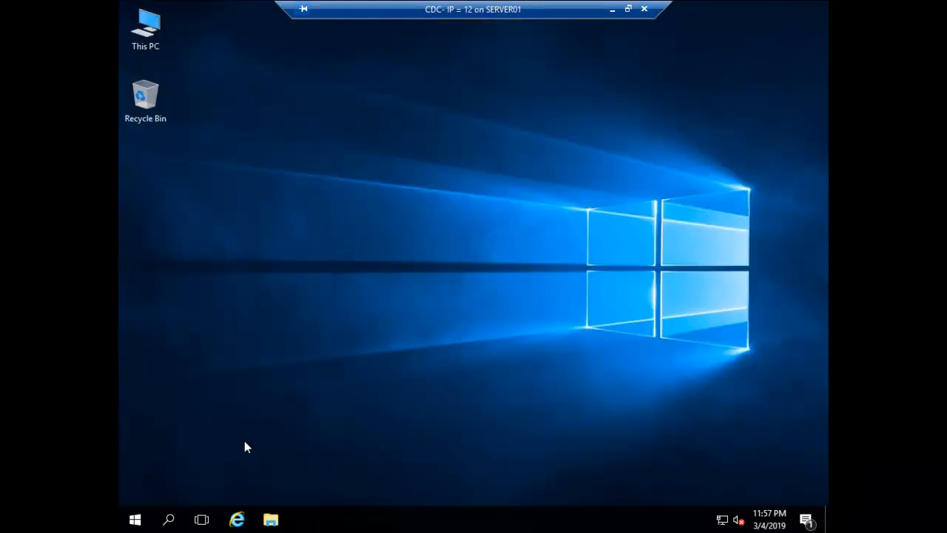
pyautogui.click(644, 9)
pyautogui.click(48, 77)
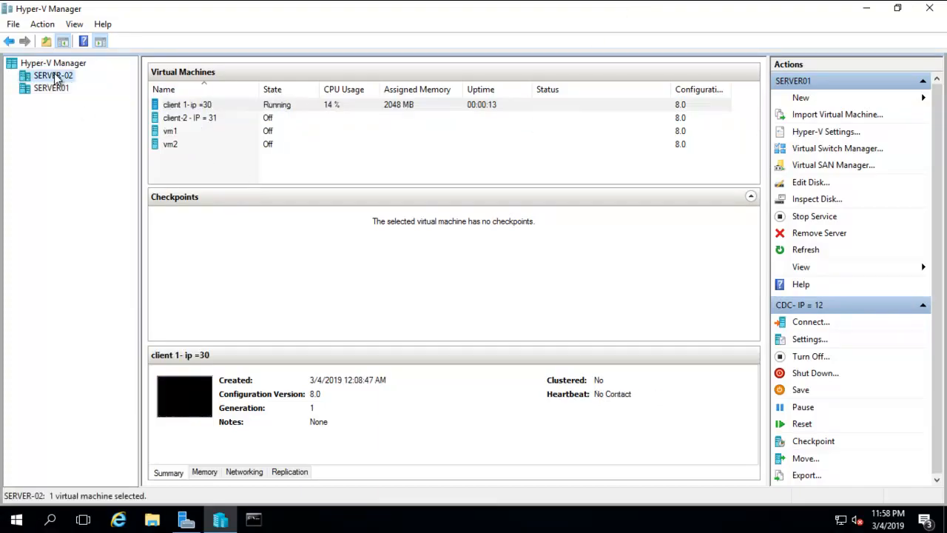
pyautogui.rightClick(188, 109)
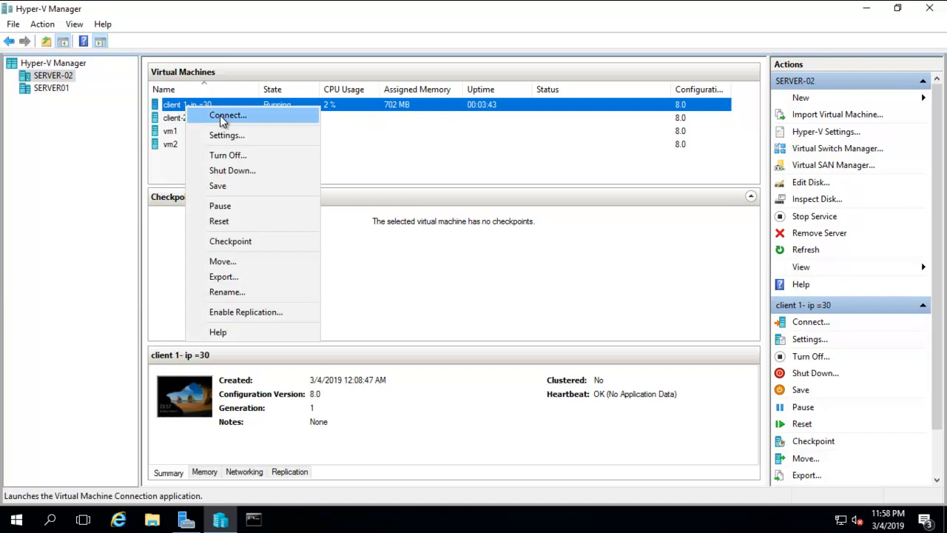
pyautogui.click(220, 115)
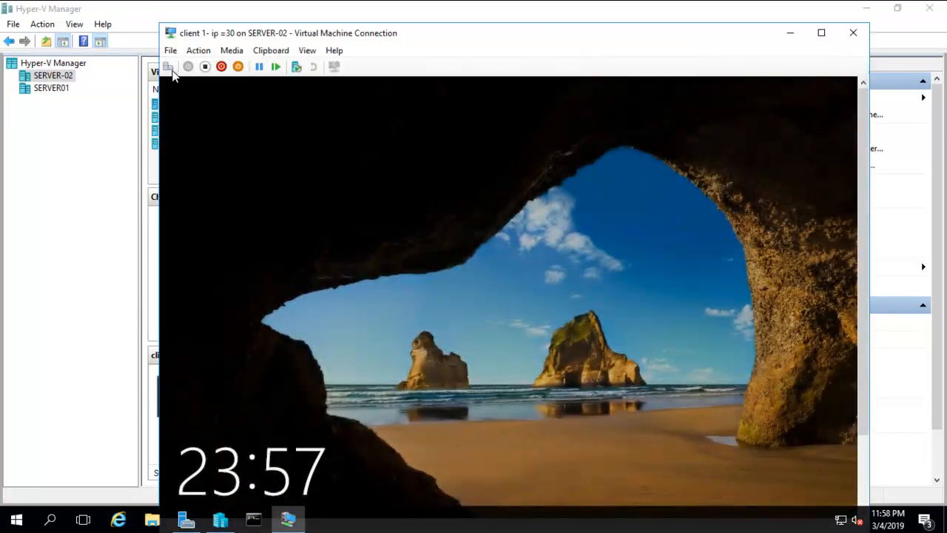
# Show client 1 full screen and sign in as another user, user1, with its password
pyautogui.click(168, 67)
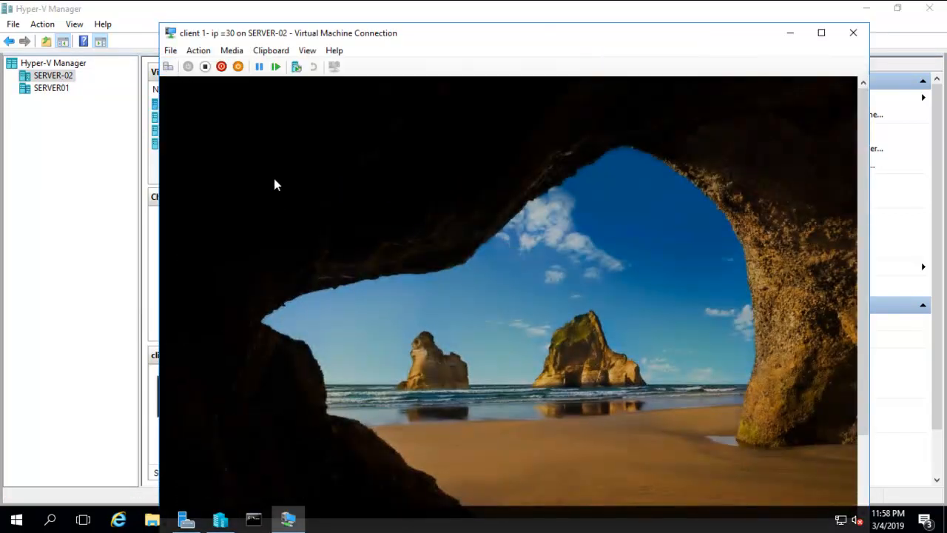
pyautogui.click(306, 50)
pyautogui.click(311, 66)
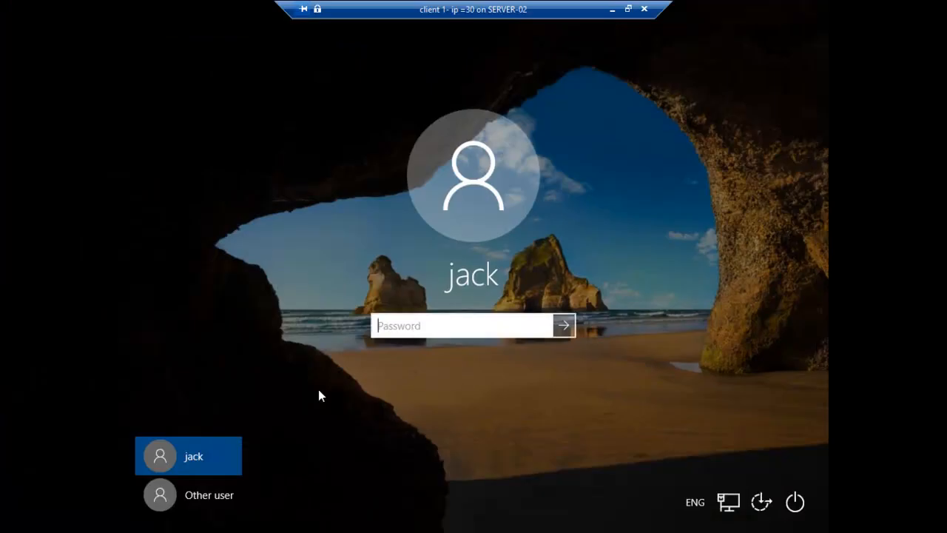
pyautogui.click(208, 502)
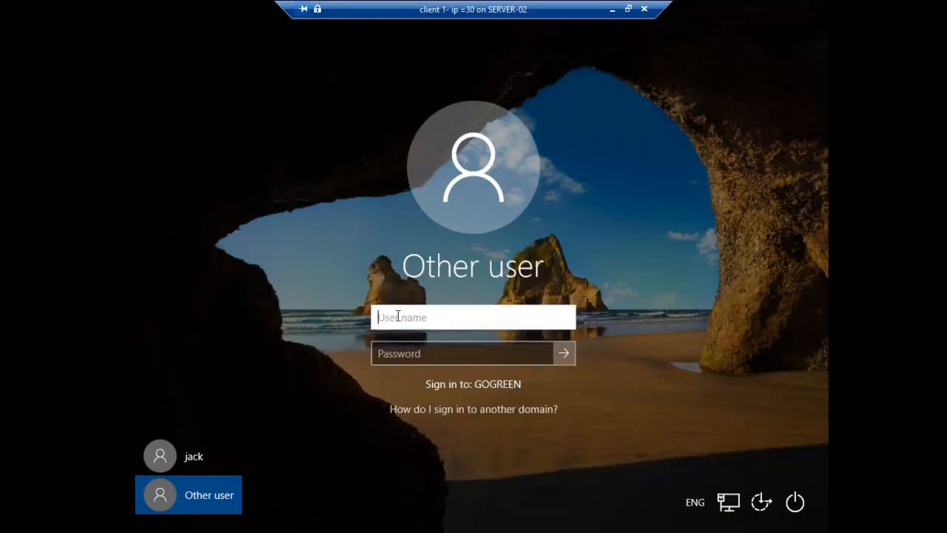
pyautogui.write('user1')
pyautogui.press('Tab')
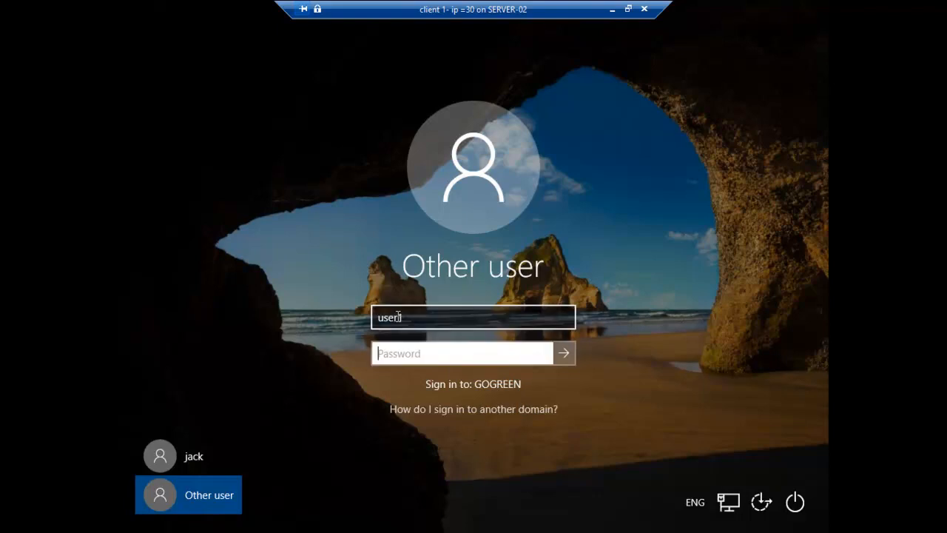
pyautogui.write('*******')
pyautogui.press('Return')
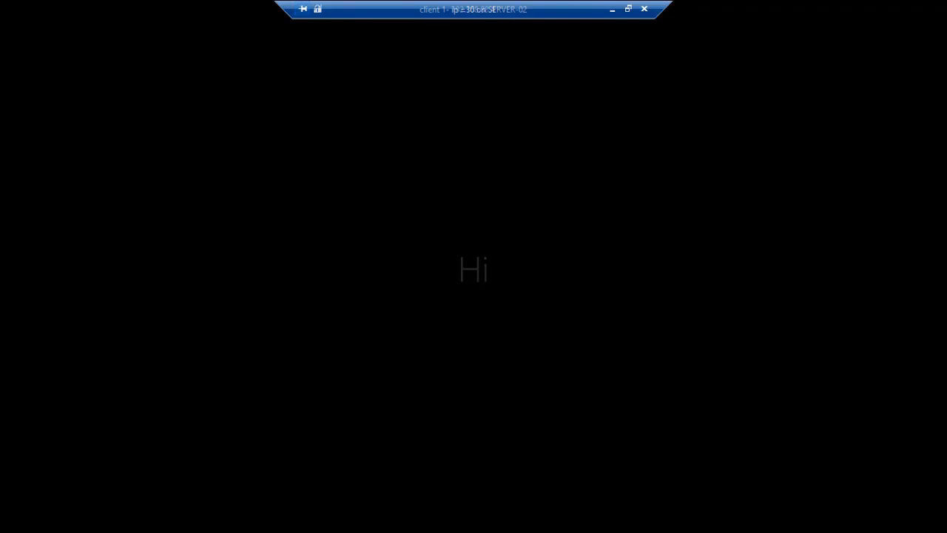
# Readjust the client 1 window back to full screen and refresh its desktop
pyautogui.click(627, 9)
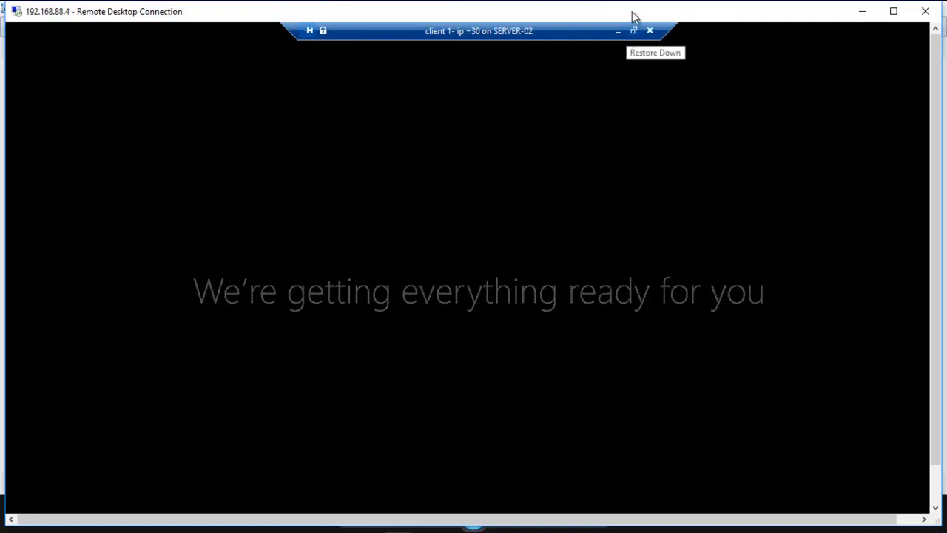
pyautogui.doubleClick(632, 12)
pyautogui.moveTo(471, 10); pyautogui.dragTo(681, 23)
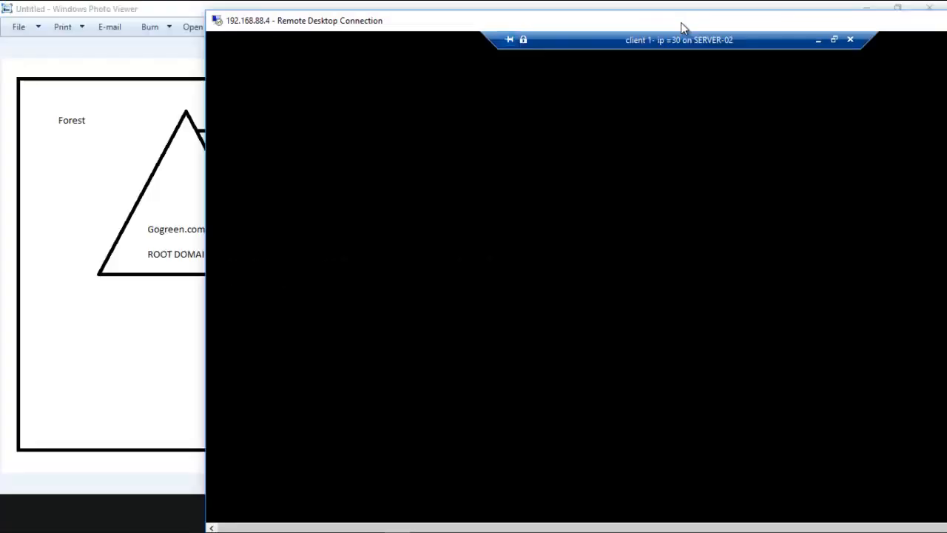
pyautogui.doubleClick(681, 22)
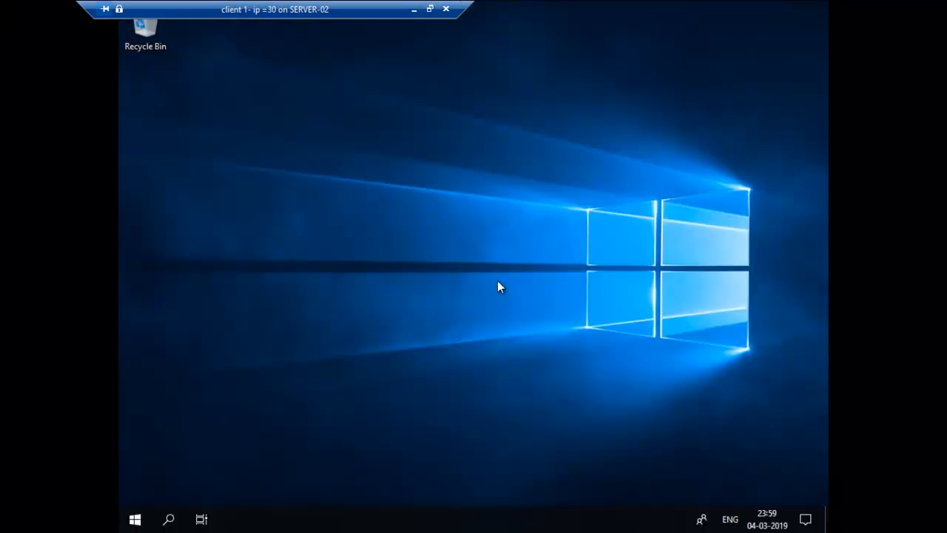
pyautogui.rightClick(371, 222)
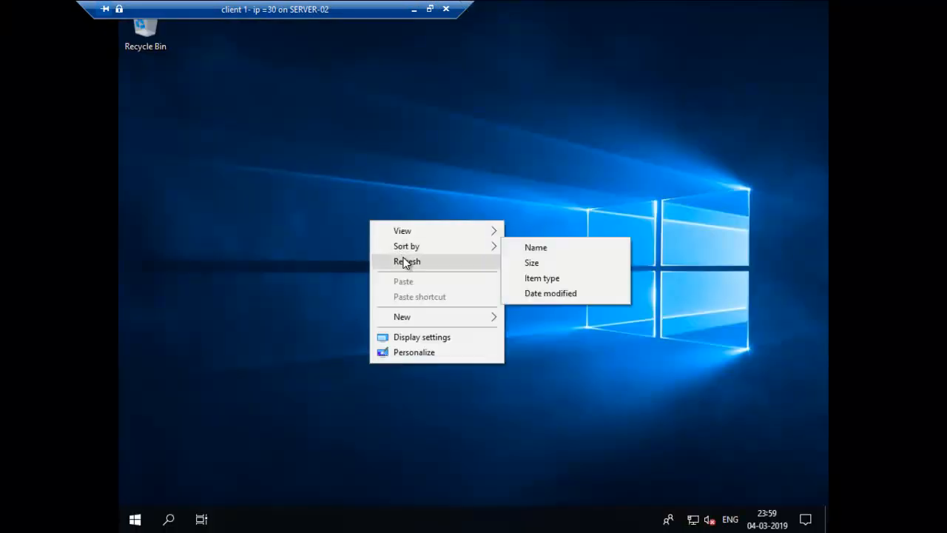
pyautogui.click(405, 264)
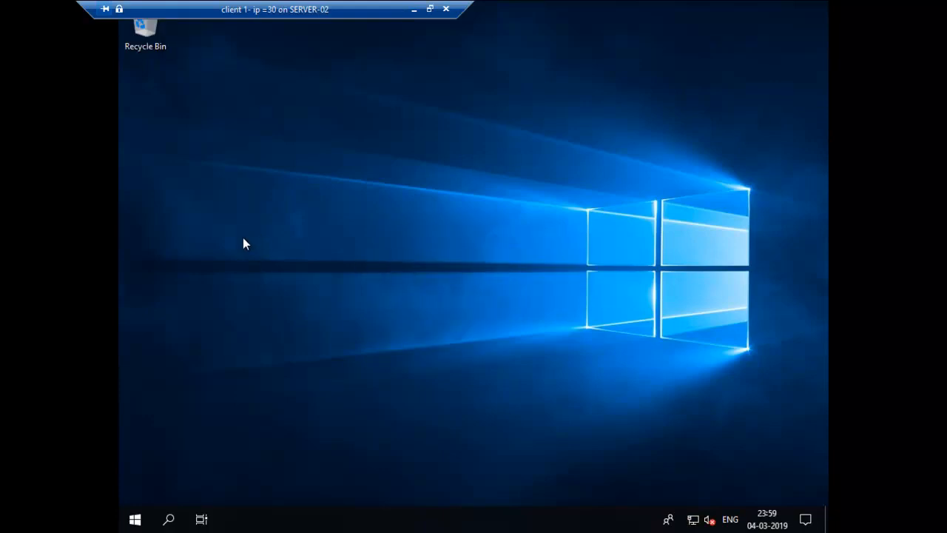
# Sign the current user out of client 1 from the Start menu
pyautogui.click(135, 521)
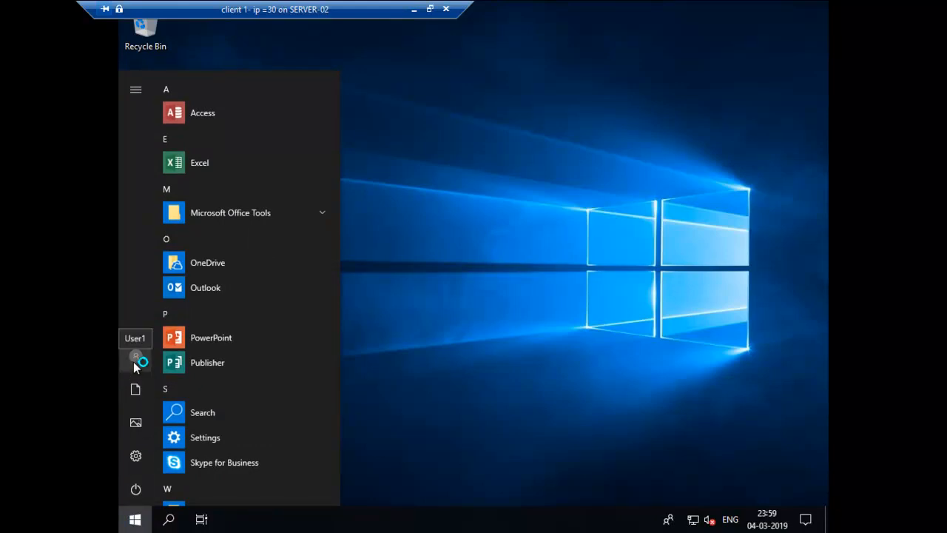
pyautogui.click(135, 359)
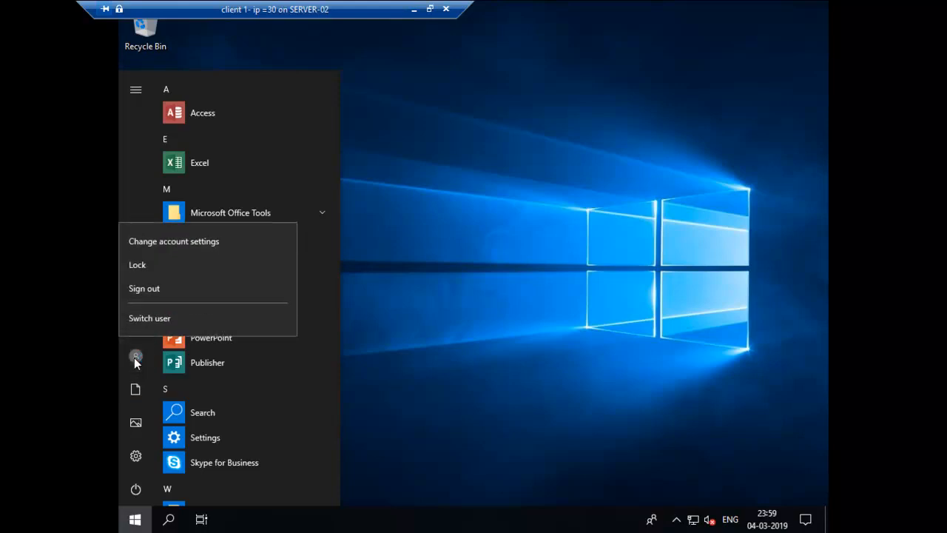
pyautogui.click(142, 290)
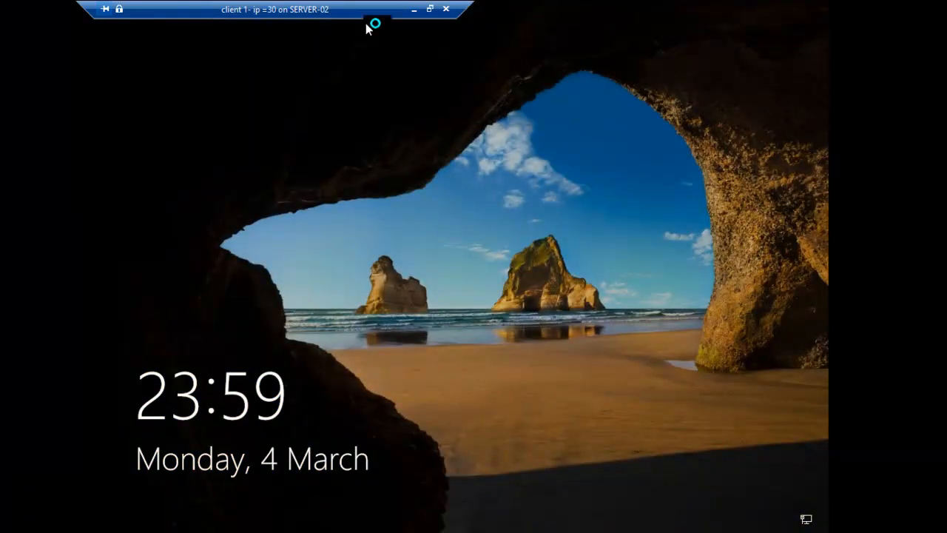
# Bring up client 1's sign-in screen full screen and choose Other user
pyautogui.click(430, 9)
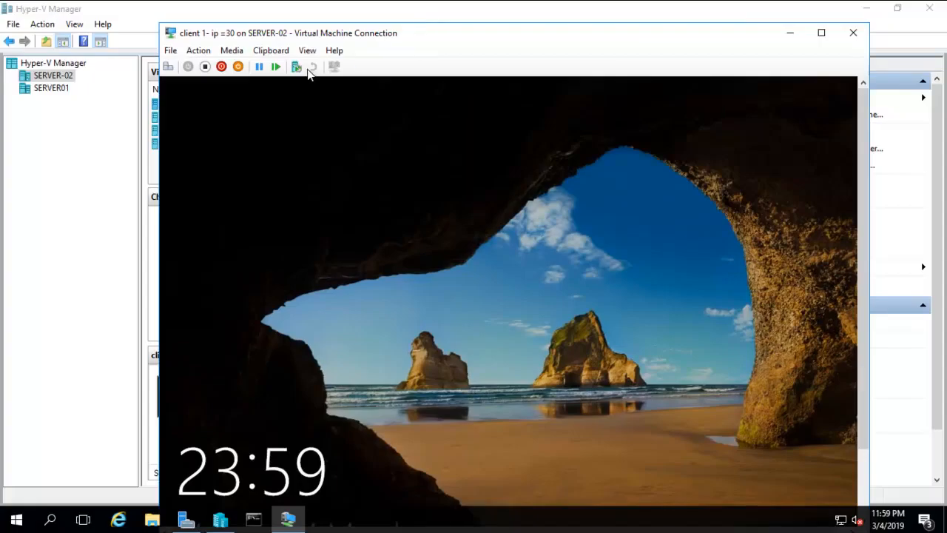
pyautogui.click(168, 66)
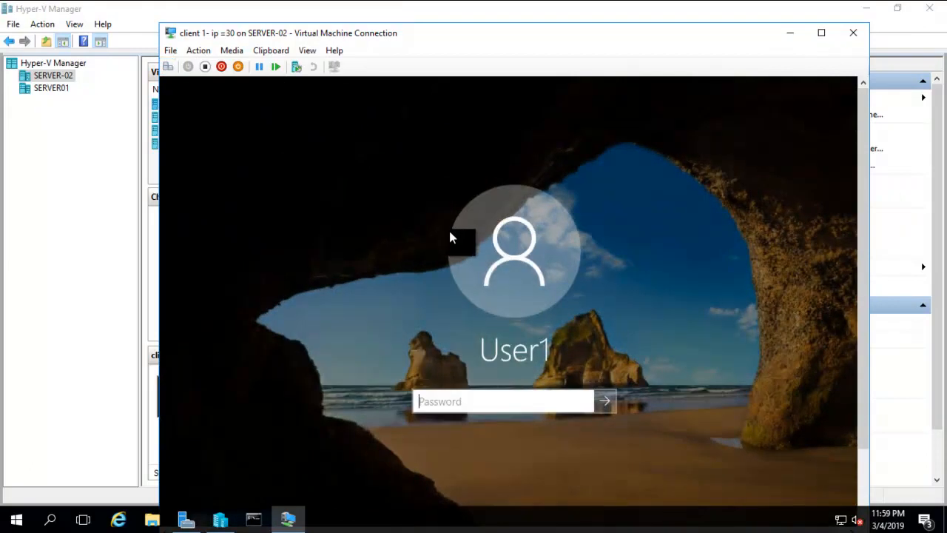
pyautogui.click(307, 50)
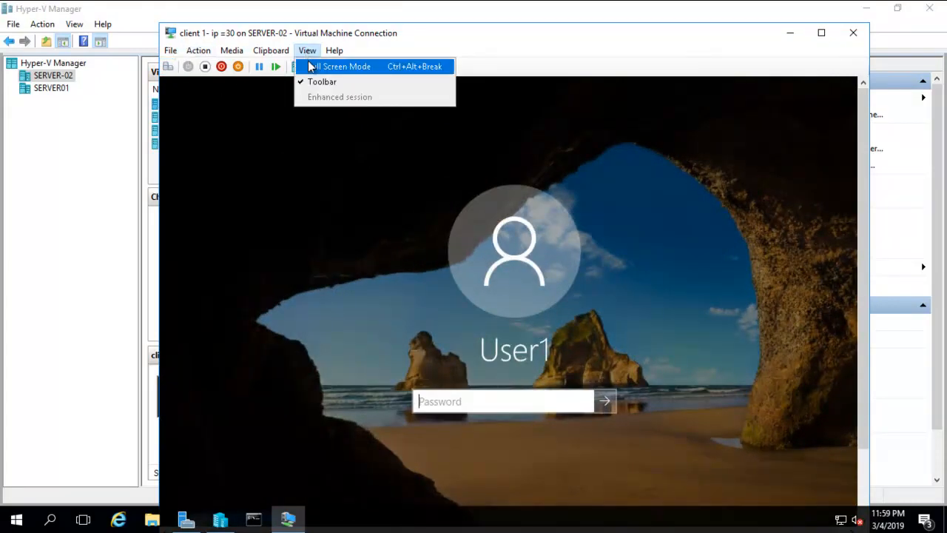
pyautogui.click(310, 66)
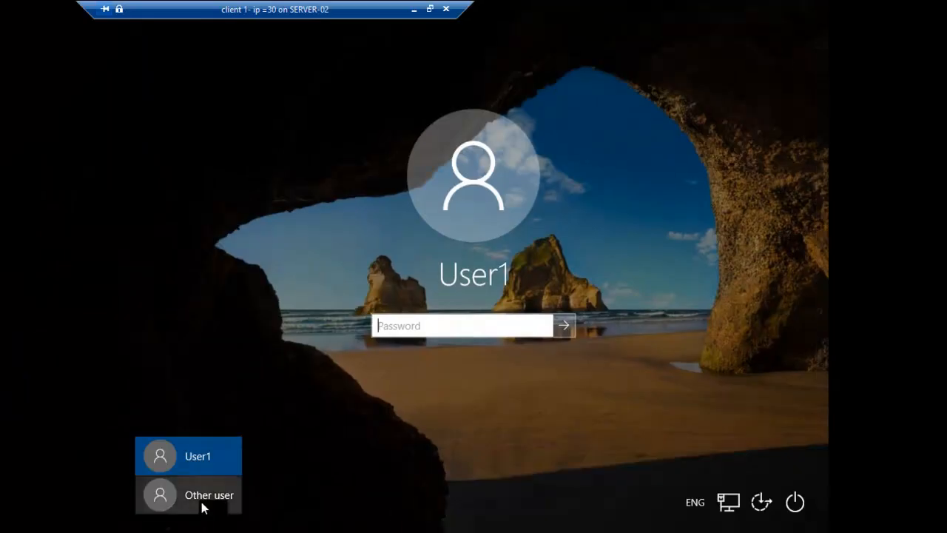
pyautogui.click(202, 503)
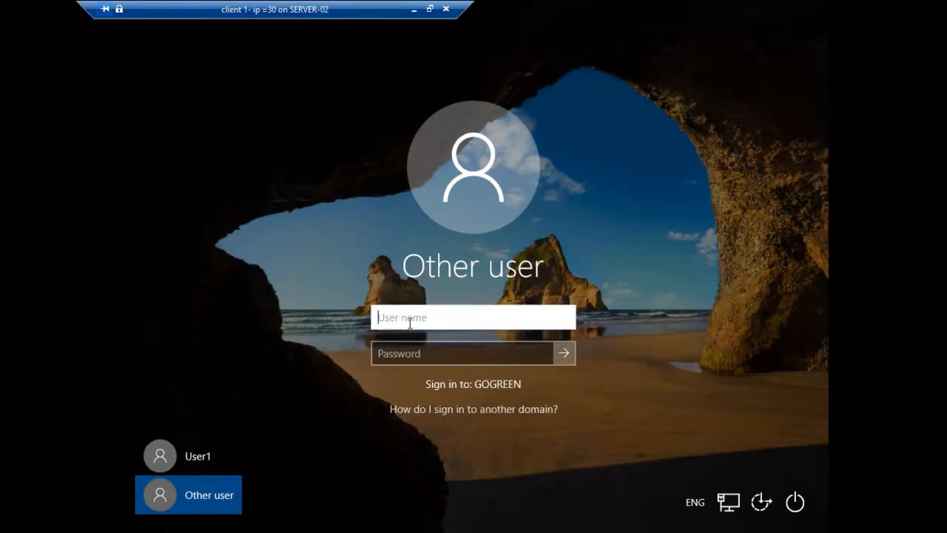
# Sign in to client 1 as audit\audit1 with its password
pyautogui.write('audit\\')
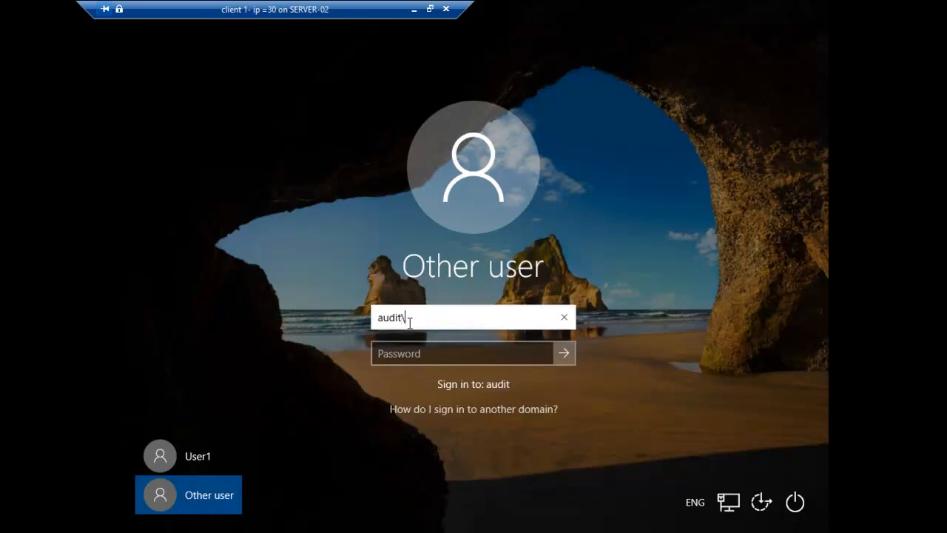
pyautogui.write('audit1')
pyautogui.press('Tab')
pyautogui.write('123')
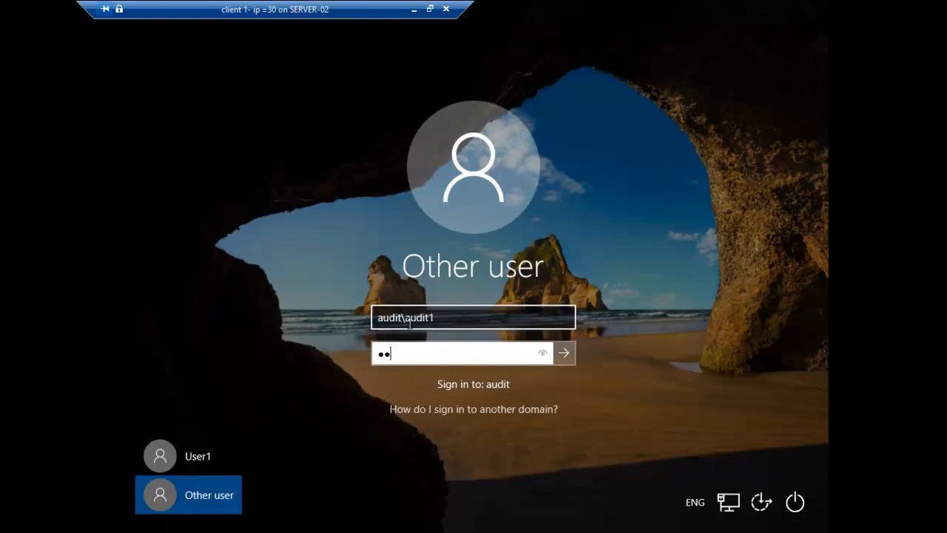
pyautogui.write('45678')
pyautogui.press('Return')
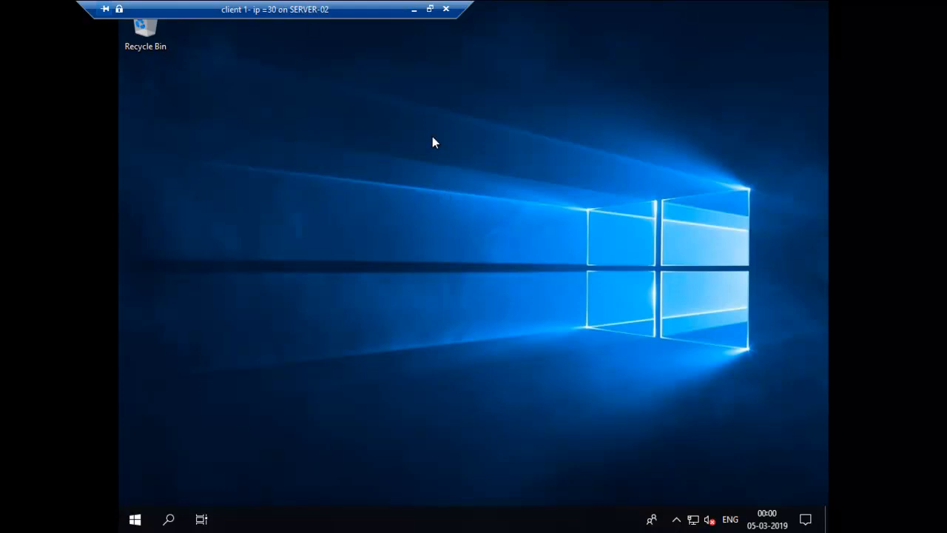
# Refresh the client 1 desktop, exit full screen, minimize the session, and show SERVER01's machines
pyautogui.rightClick(365, 119)
pyautogui.click(415, 160)
pyautogui.click(445, 10)
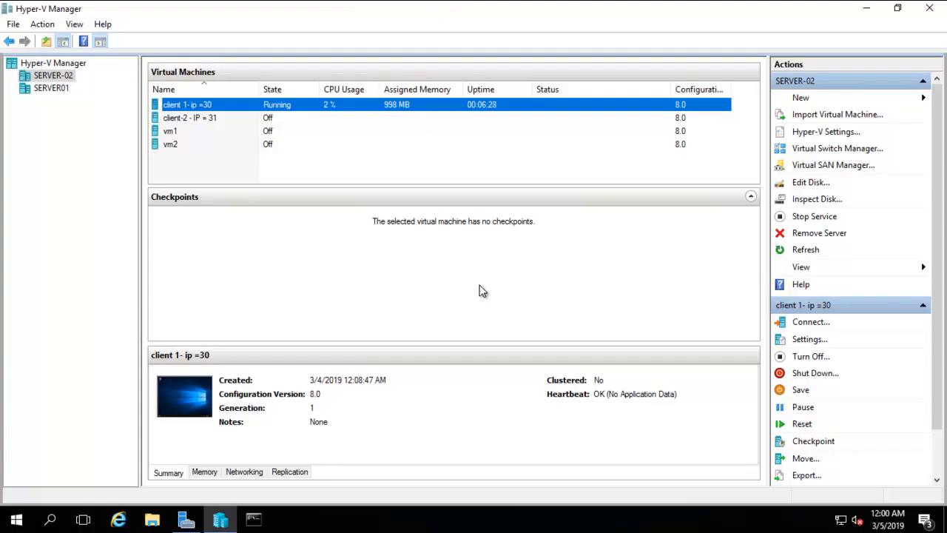
pyautogui.moveTo(430, 4)
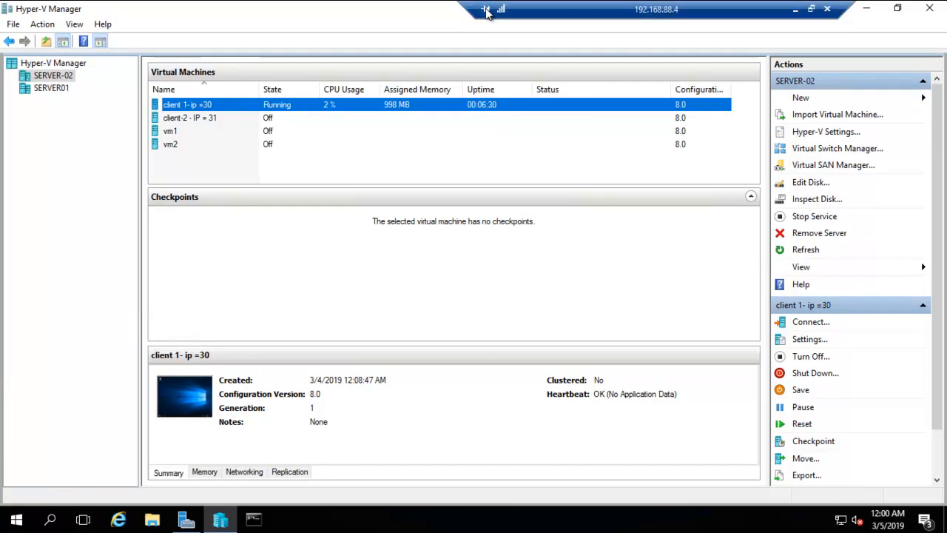
pyautogui.click(797, 12)
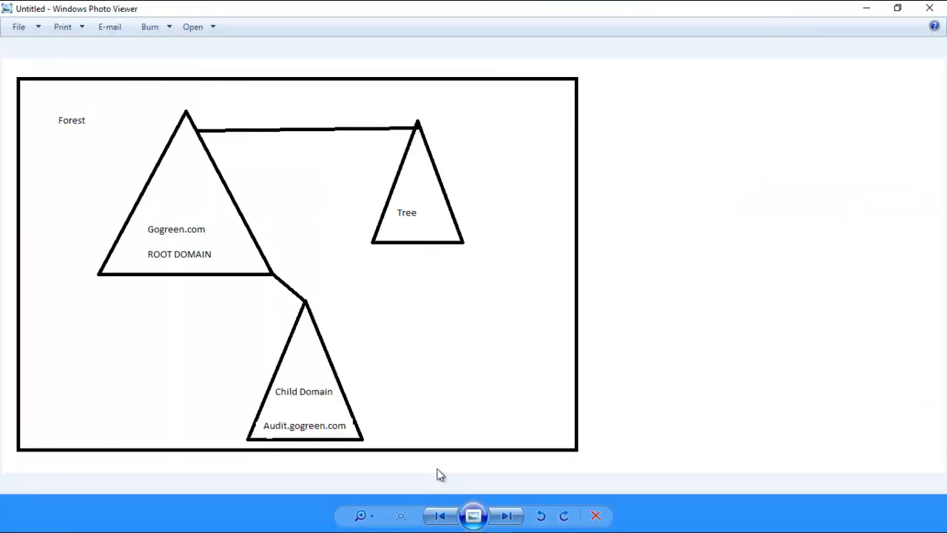
pyautogui.click(534, 523)
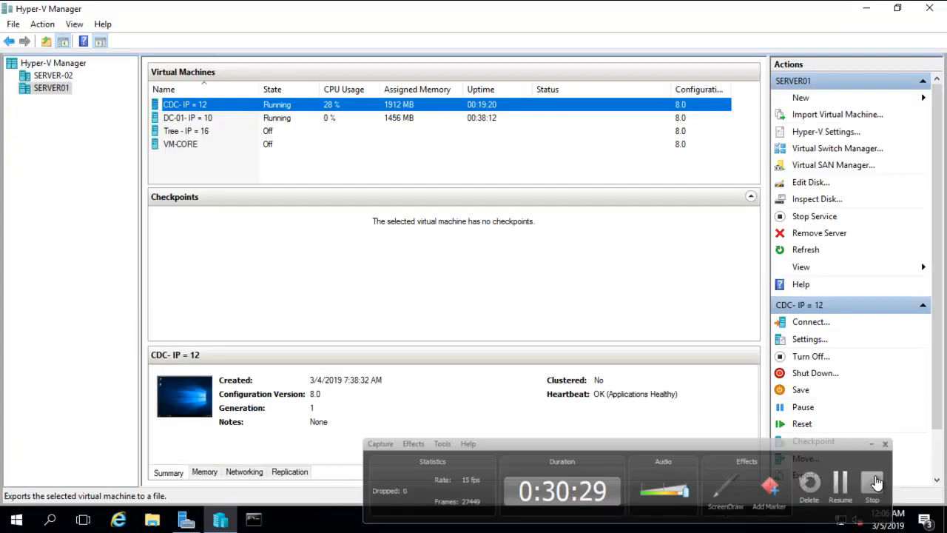
pyautogui.click(875, 483)
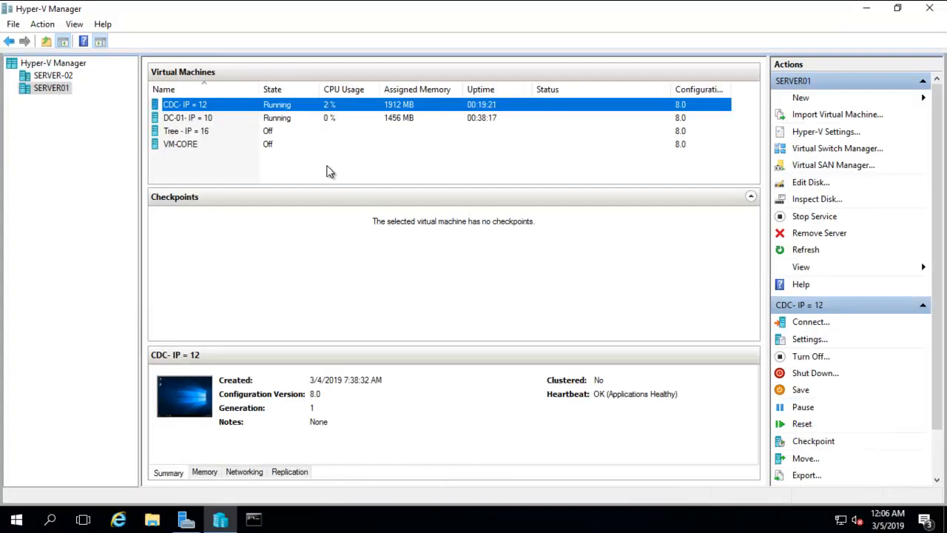
# Connect to DC-01, sign in with the administrator password, and view it full screen
pyautogui.click(187, 117)
pyautogui.rightClick(187, 117)
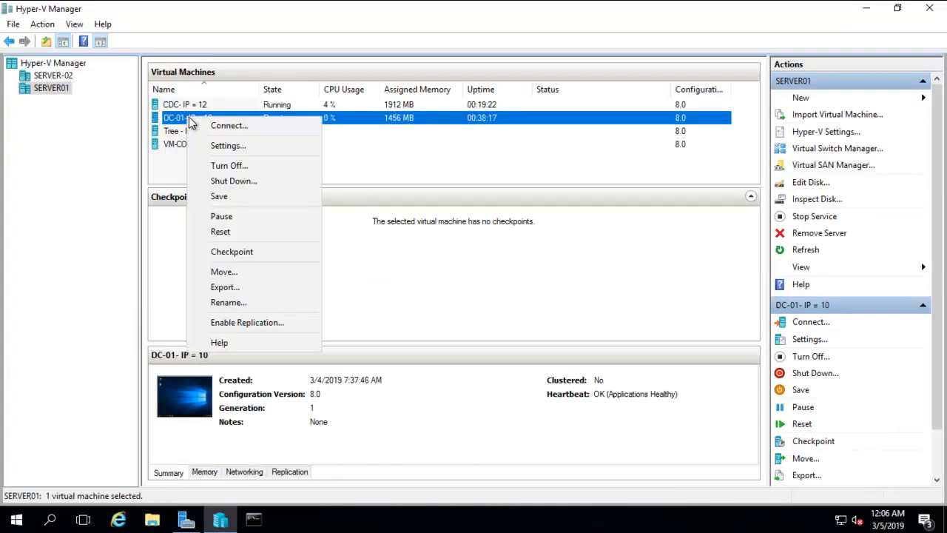
pyautogui.click(222, 127)
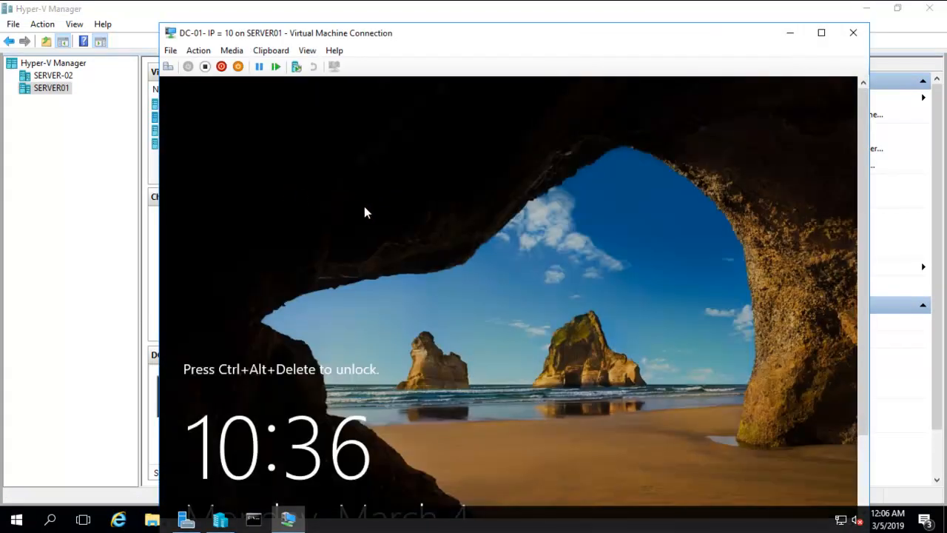
pyautogui.click(168, 66)
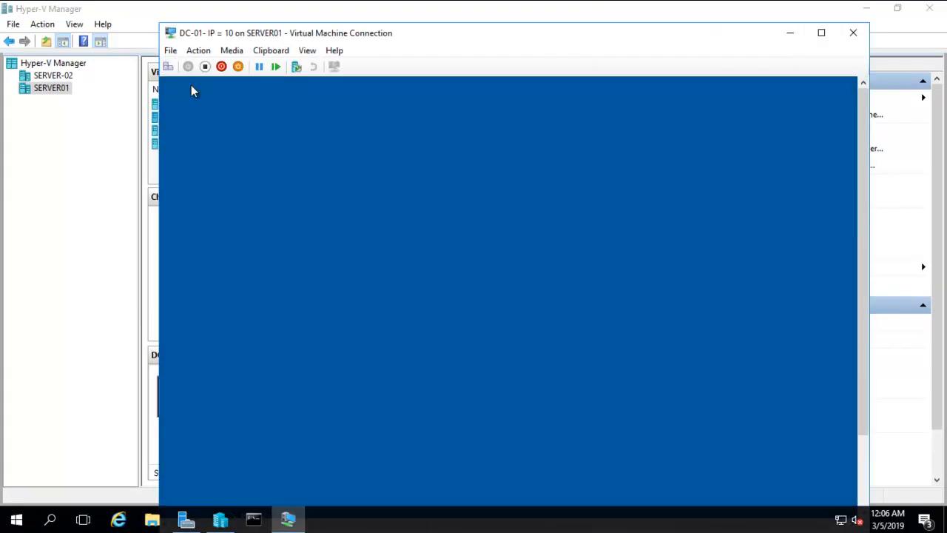
pyautogui.write('Pa$$w0rd')
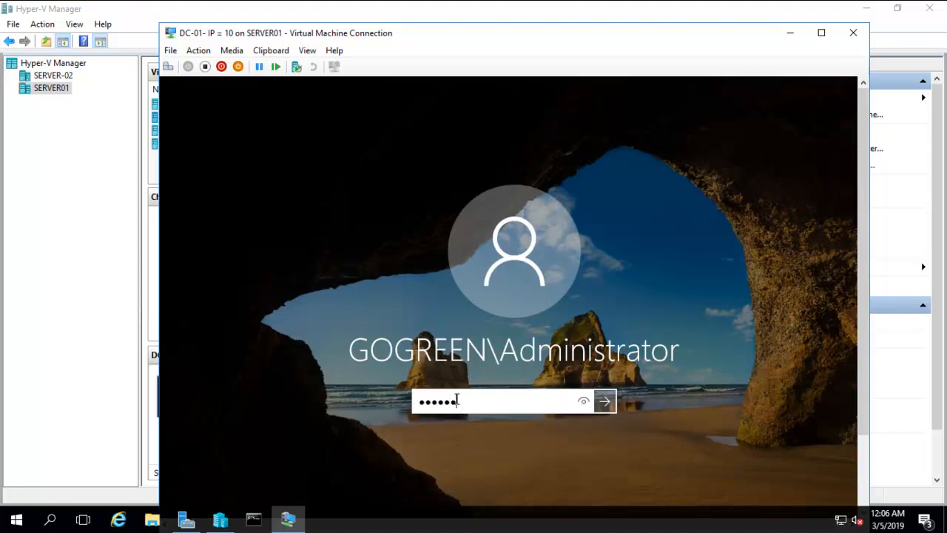
pyautogui.press('Return')
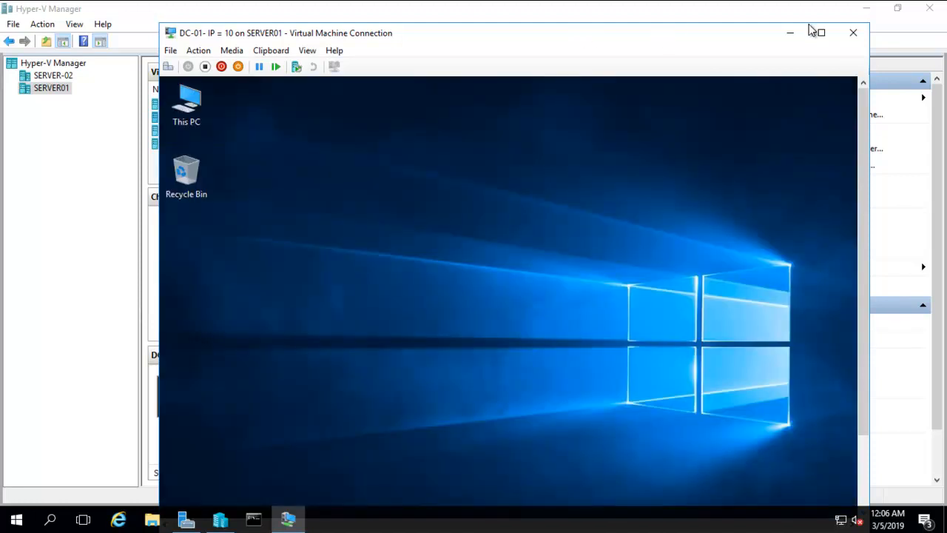
pyautogui.click(307, 51)
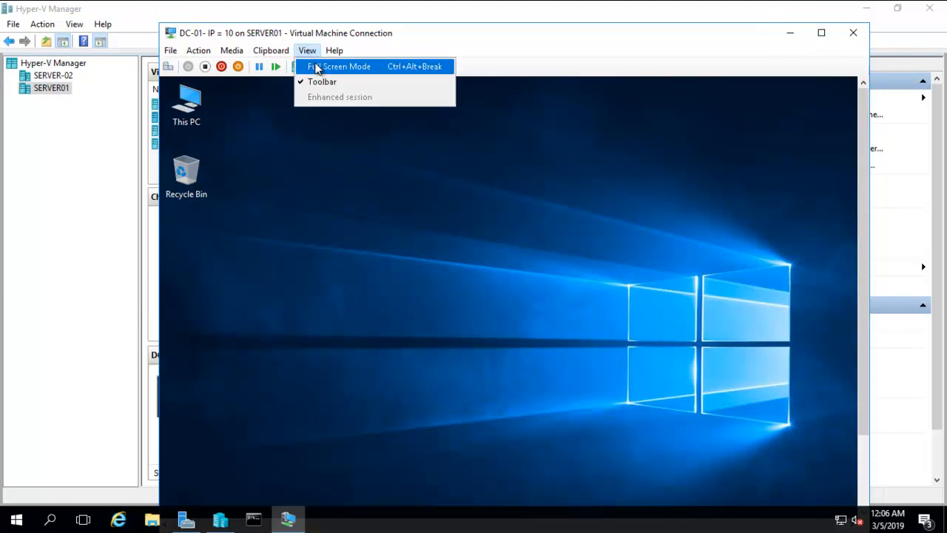
pyautogui.click(316, 66)
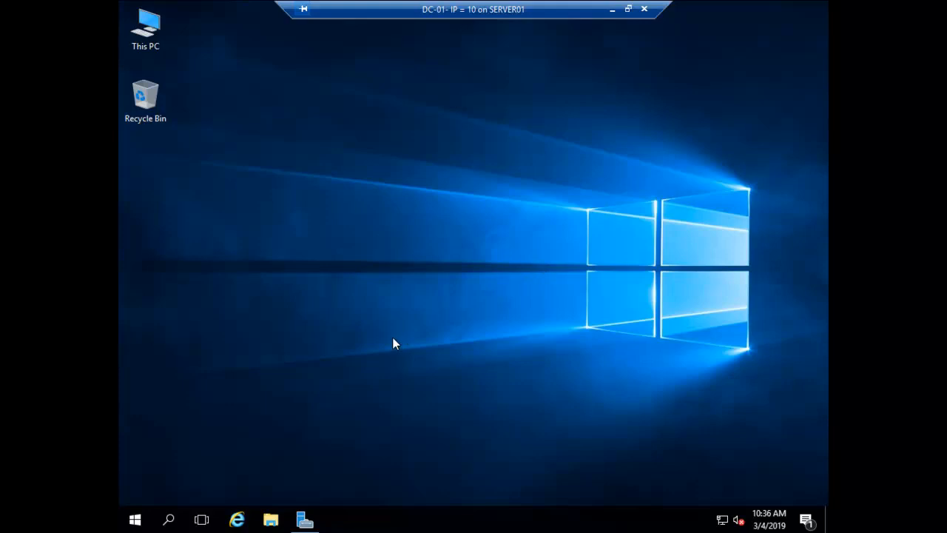
# Open DNS Manager on DC-01 and view the Audit delegation in the gogreen.com zone
pyautogui.click(306, 520)
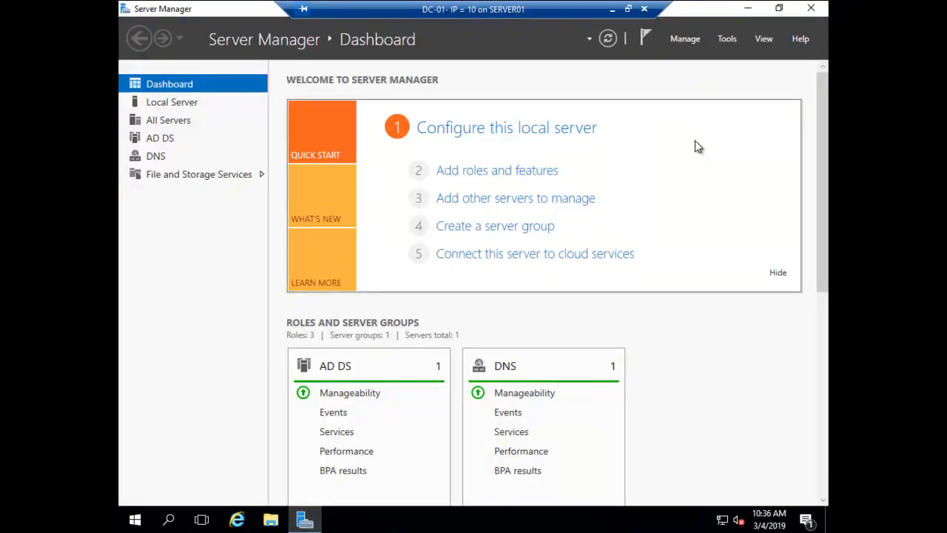
pyautogui.click(729, 43)
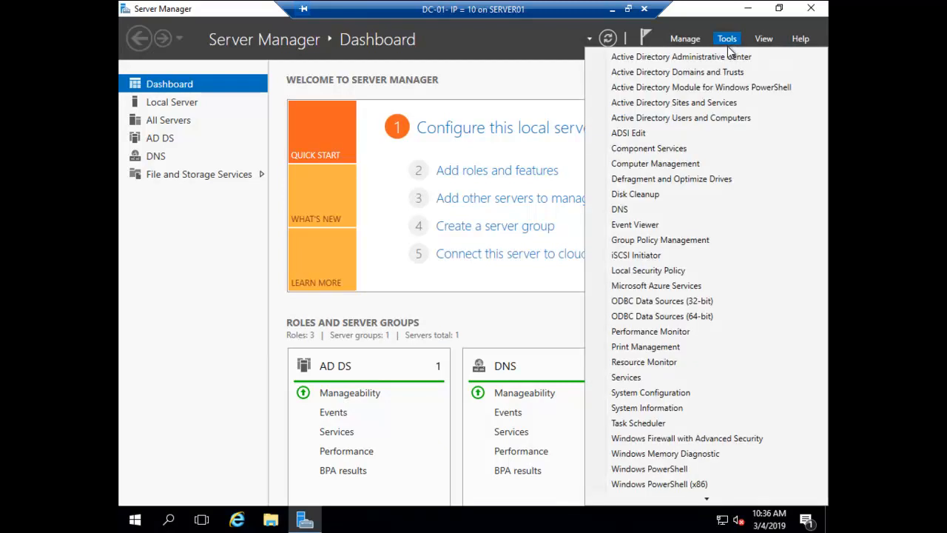
pyautogui.click(639, 210)
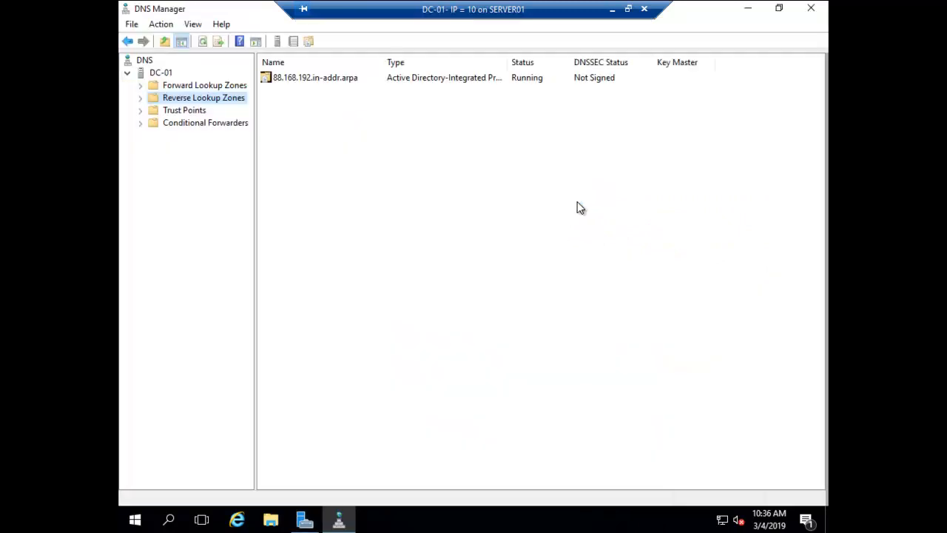
pyautogui.doubleClick(144, 86)
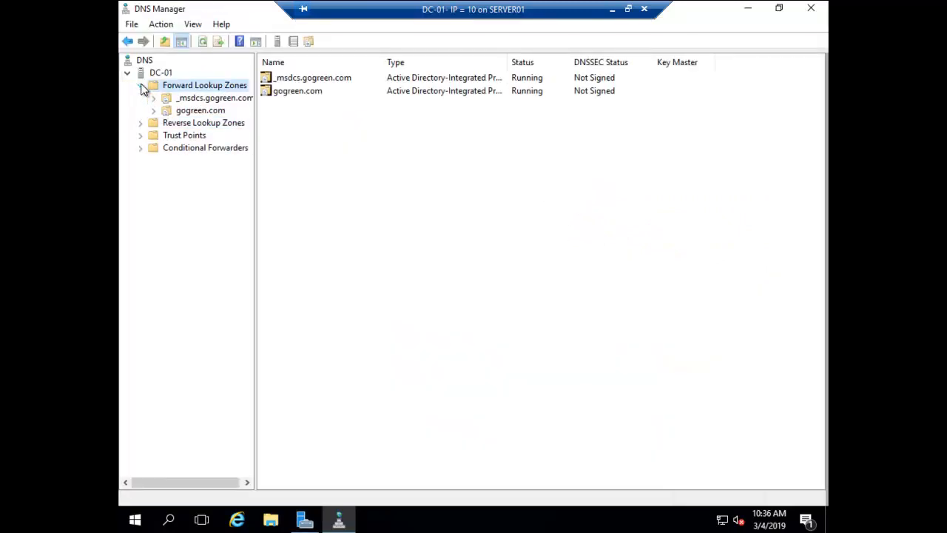
pyautogui.doubleClick(152, 111)
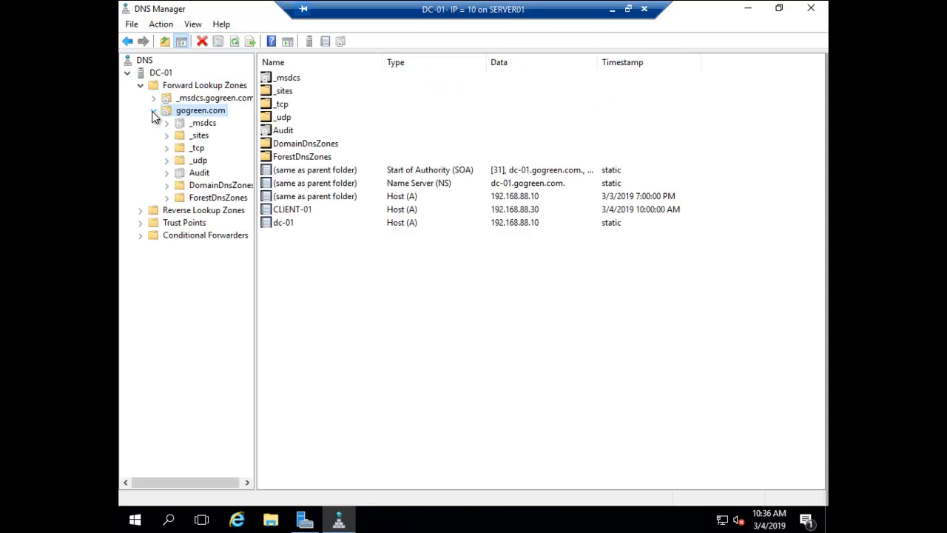
pyautogui.click(196, 176)
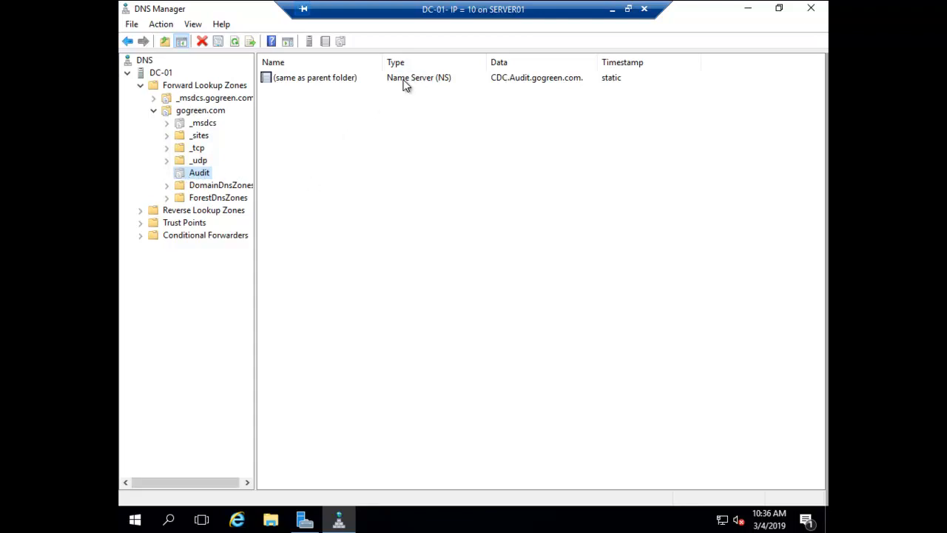
# Browse the DomainDnsZones _sites and _tcp folders under gogreen.com
pyautogui.click(166, 185)
pyautogui.click(194, 199)
pyautogui.click(205, 212)
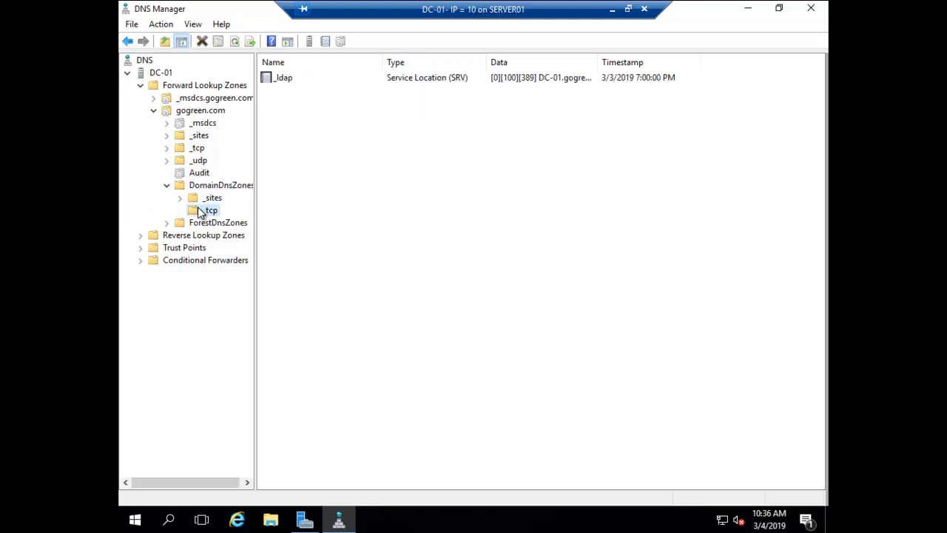
pyautogui.press('Up')
pyautogui.press('Right')
pyautogui.click(206, 213)
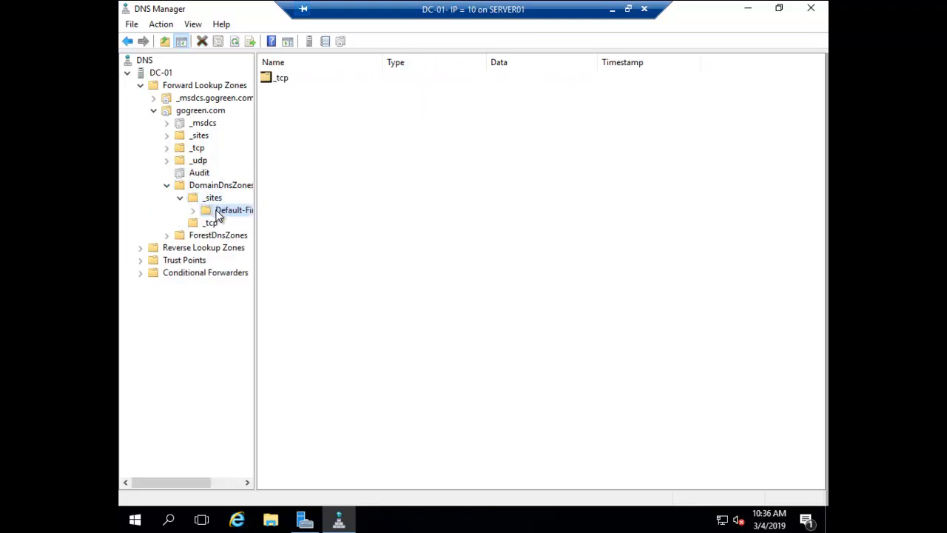
pyautogui.click(200, 224)
# Expand ForestDnsZones and check its host record for 192.168.88.12
pyautogui.doubleClick(190, 236)
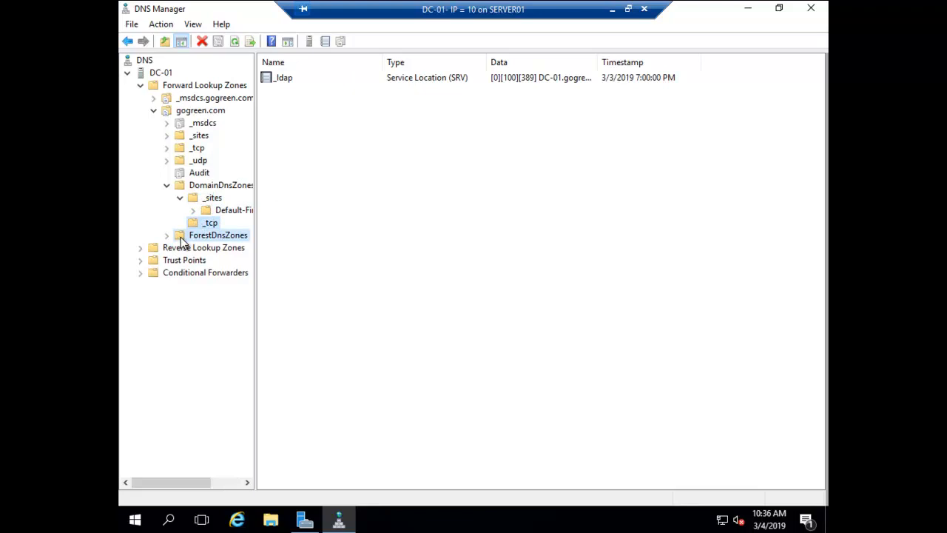
pyautogui.click(199, 249)
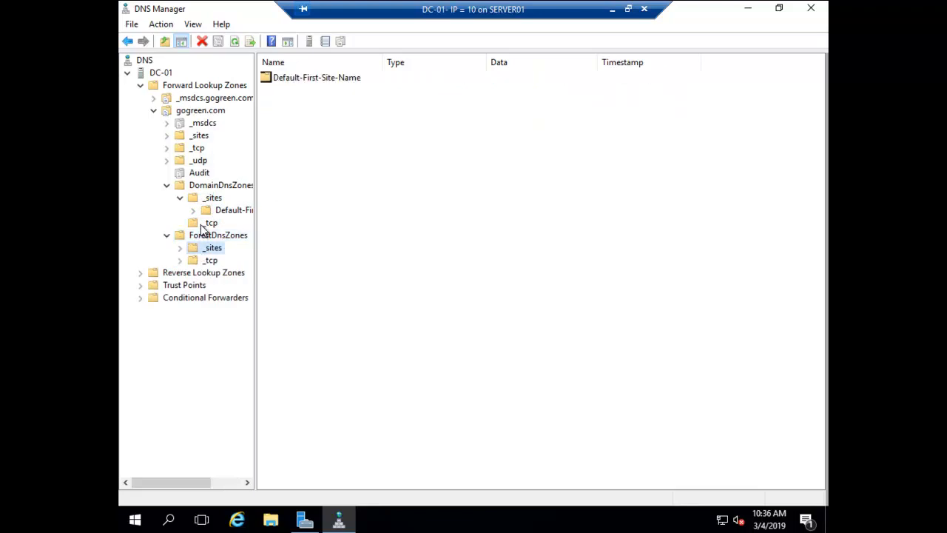
pyautogui.click(201, 225)
pyautogui.click(200, 237)
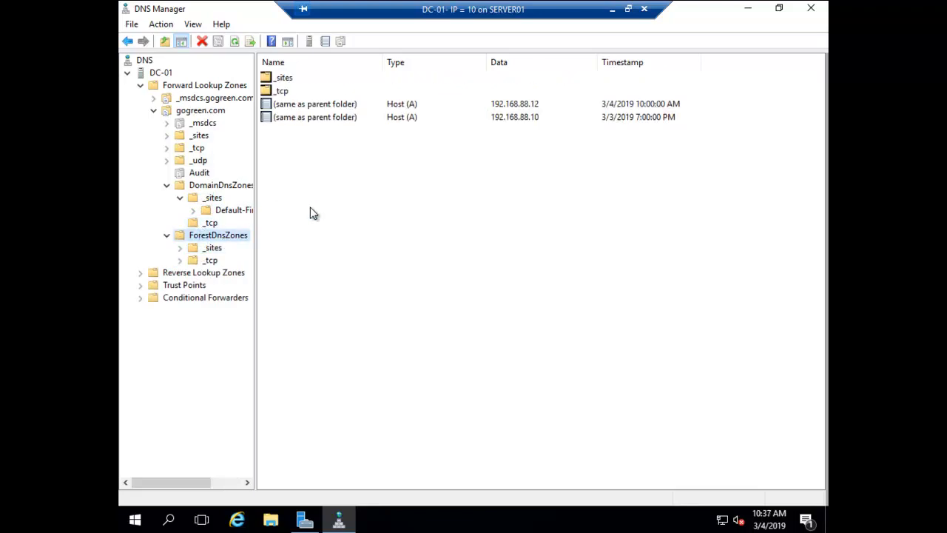
pyautogui.click(524, 107)
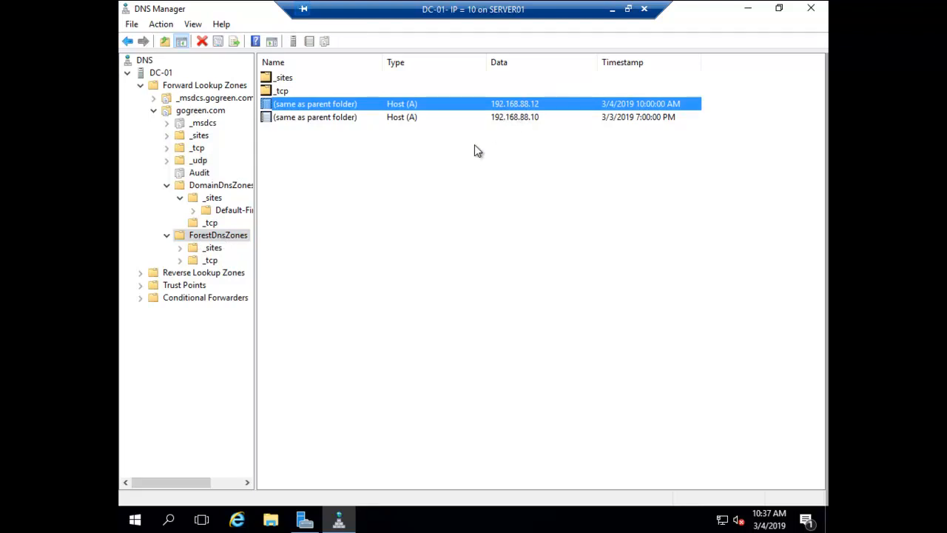
# Review gogreen.com's own records, then close DNS Manager and end the DC-01 session
pyautogui.click(154, 111)
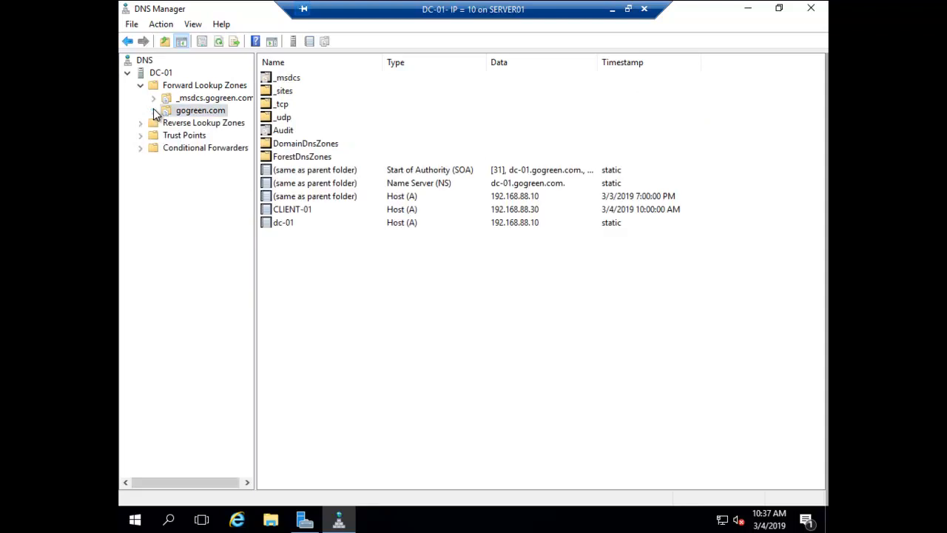
pyautogui.click(812, 9)
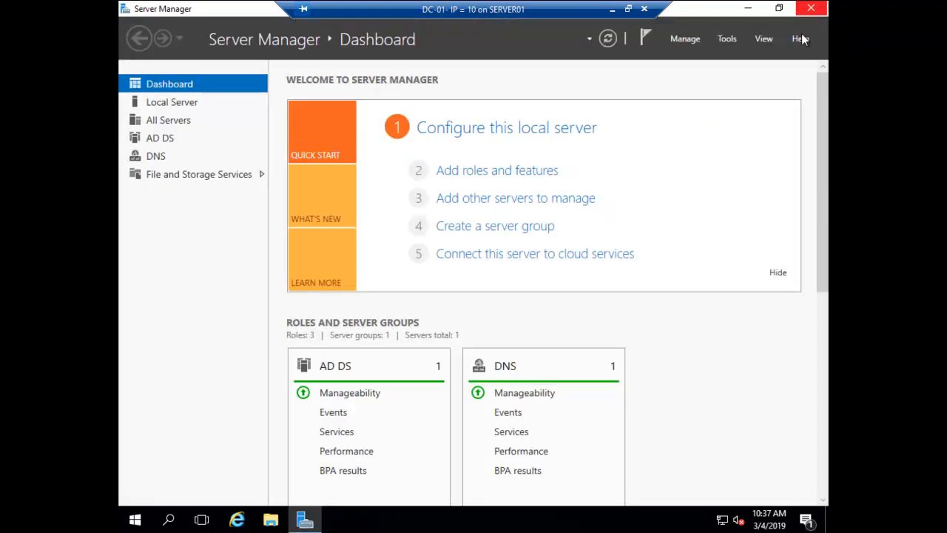
pyautogui.click(646, 10)
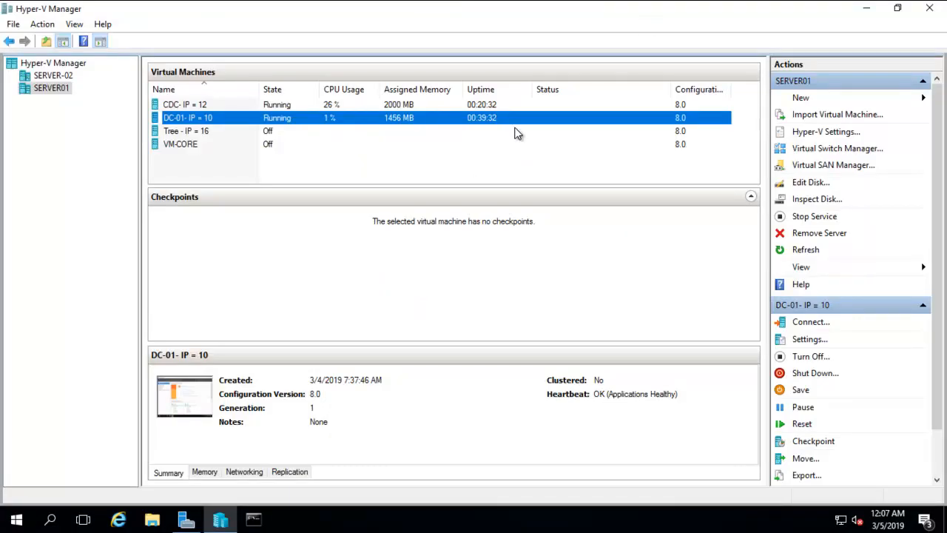
pyautogui.click(199, 108)
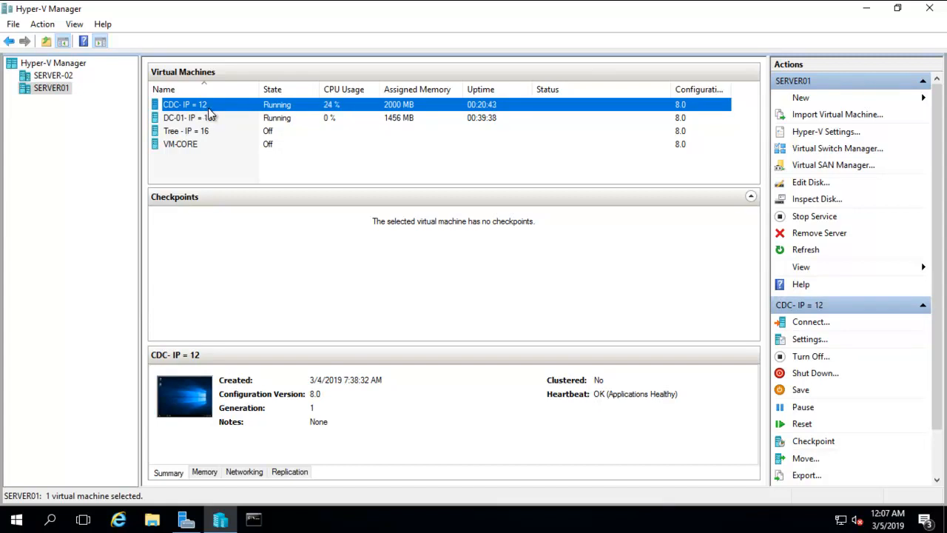
# Connect to client-2 on SERVER-02 and show it full screen
pyautogui.click(61, 77)
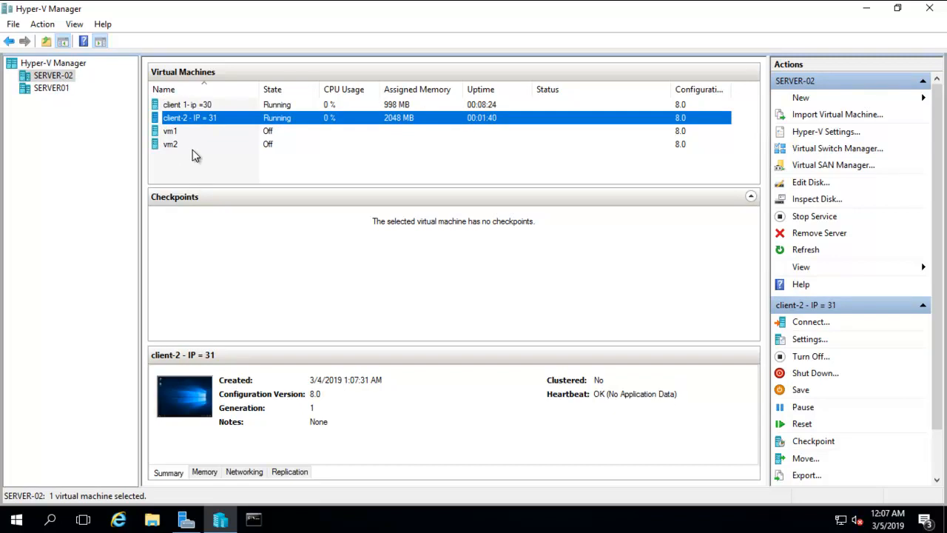
pyautogui.rightClick(196, 120)
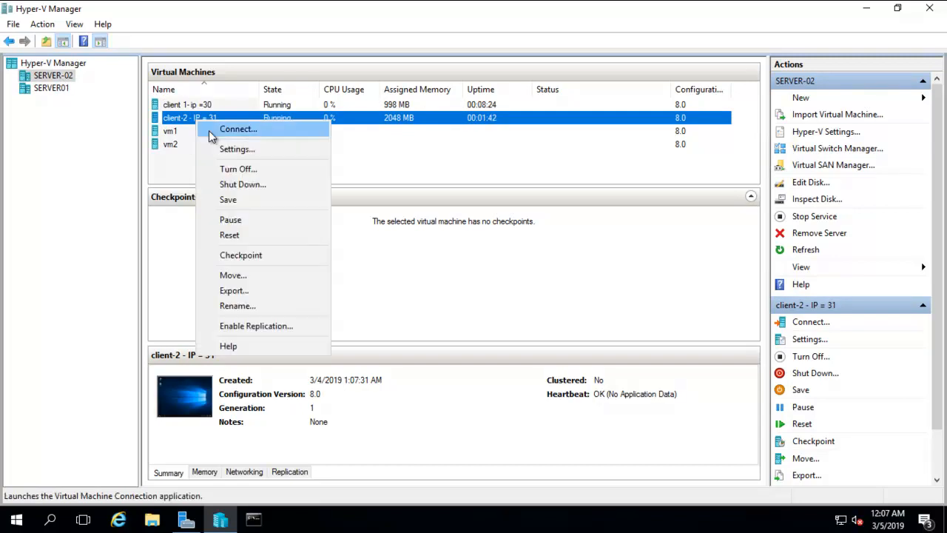
pyautogui.click(212, 132)
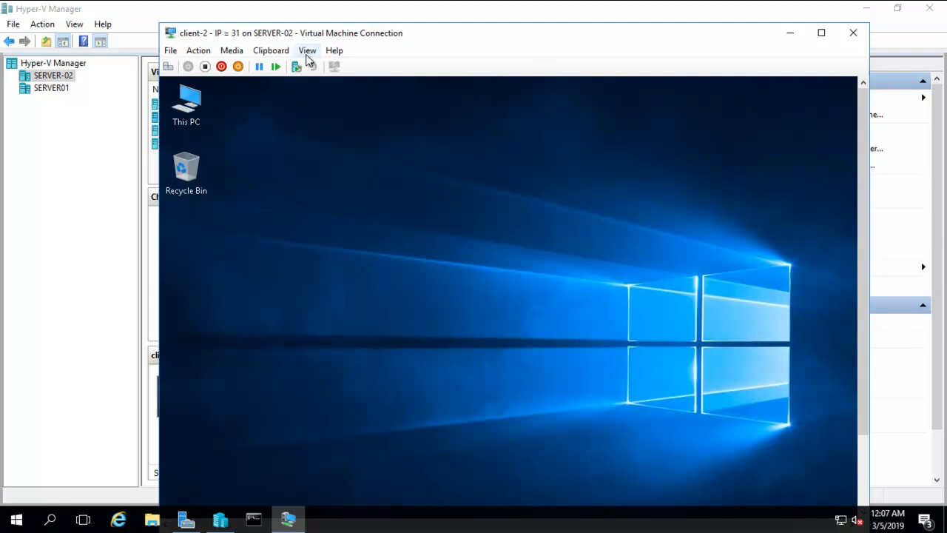
pyautogui.click(307, 52)
pyautogui.click(314, 65)
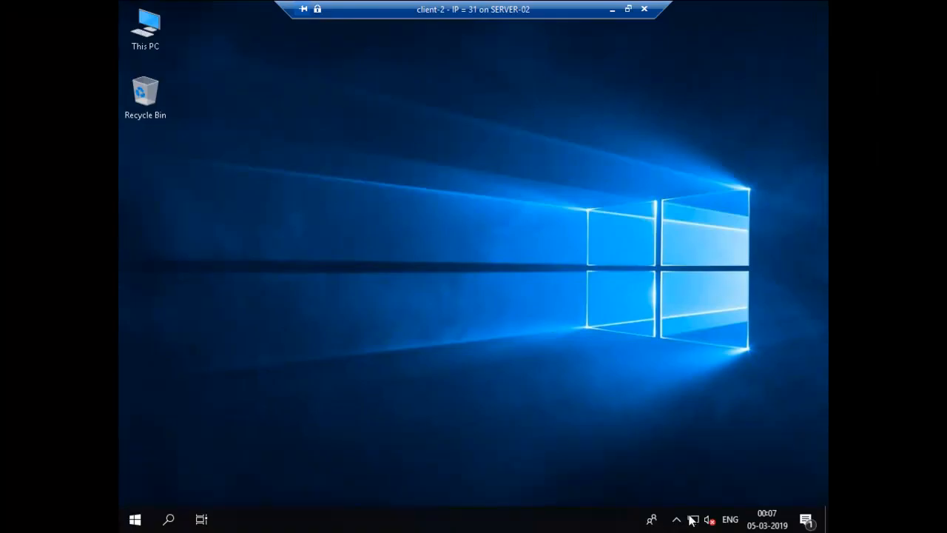
# Open the Ethernet adapter's IPv4 settings and verify the preferred DNS server 192.168.88.12
pyautogui.rightClick(691, 521)
pyautogui.click(696, 505)
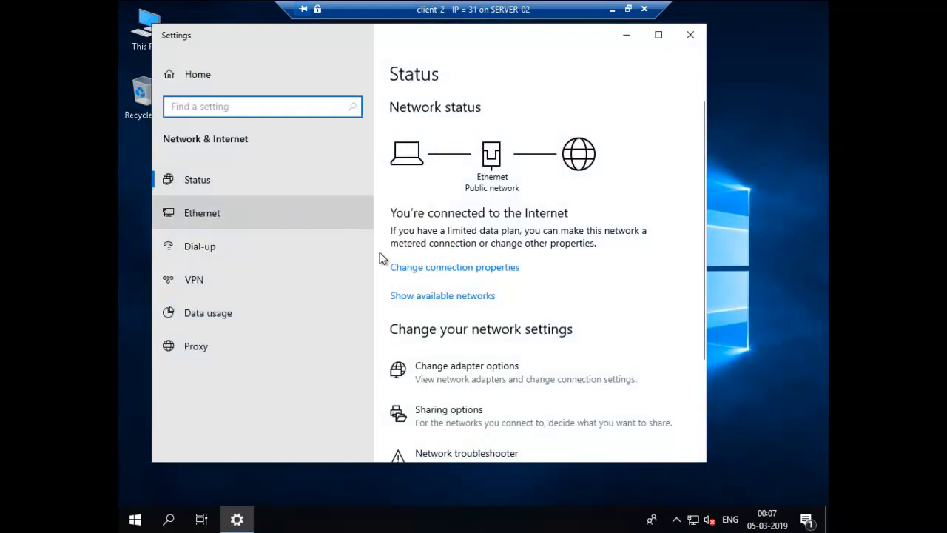
pyautogui.click(449, 379)
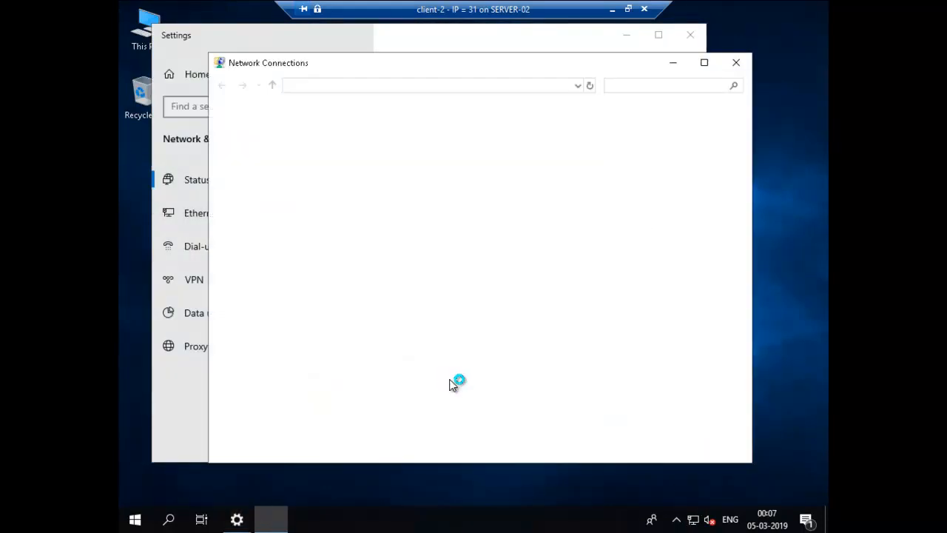
pyautogui.click(255, 144)
pyautogui.rightClick(255, 144)
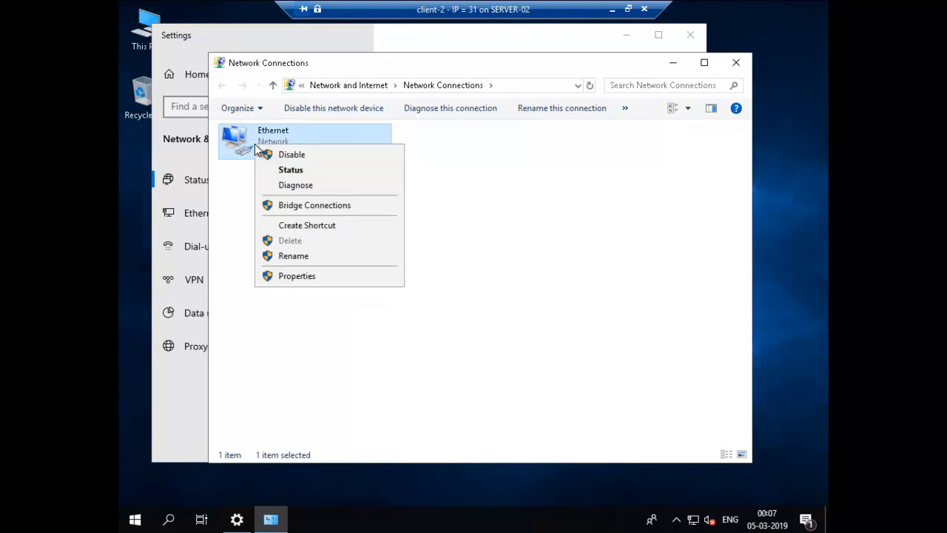
pyautogui.click(308, 276)
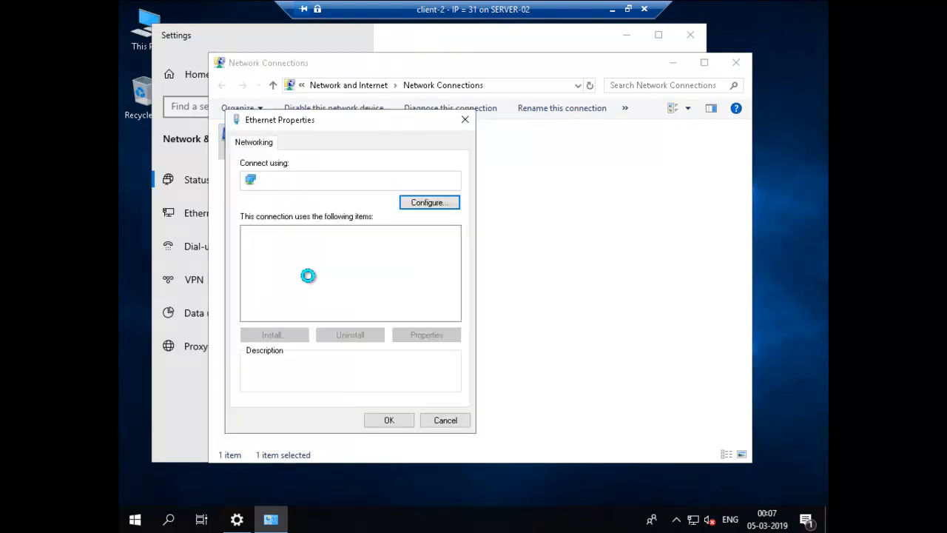
pyautogui.doubleClick(339, 268)
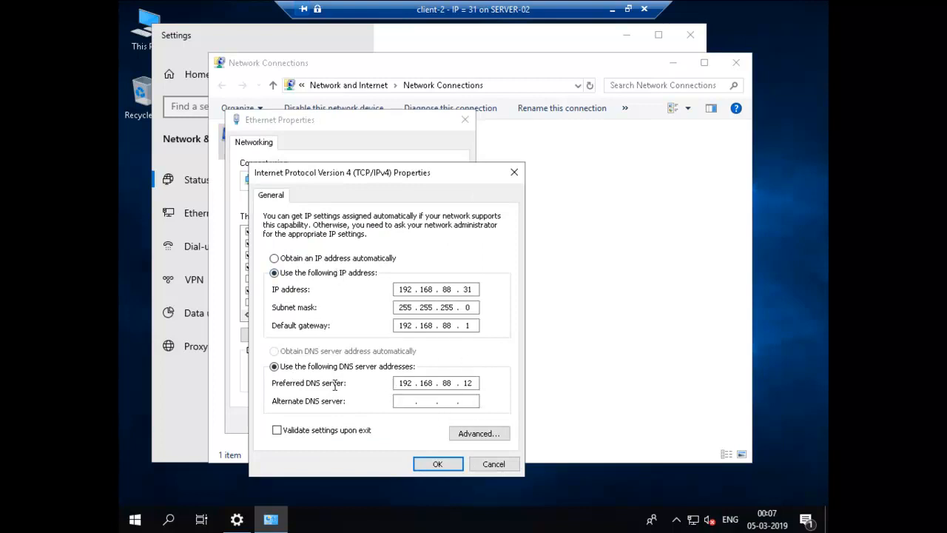
pyautogui.moveTo(400, 383); pyautogui.dragTo(424, 382)
# Cancel out of the IPv4 and Ethernet properties and close the network windows
pyautogui.click(490, 464)
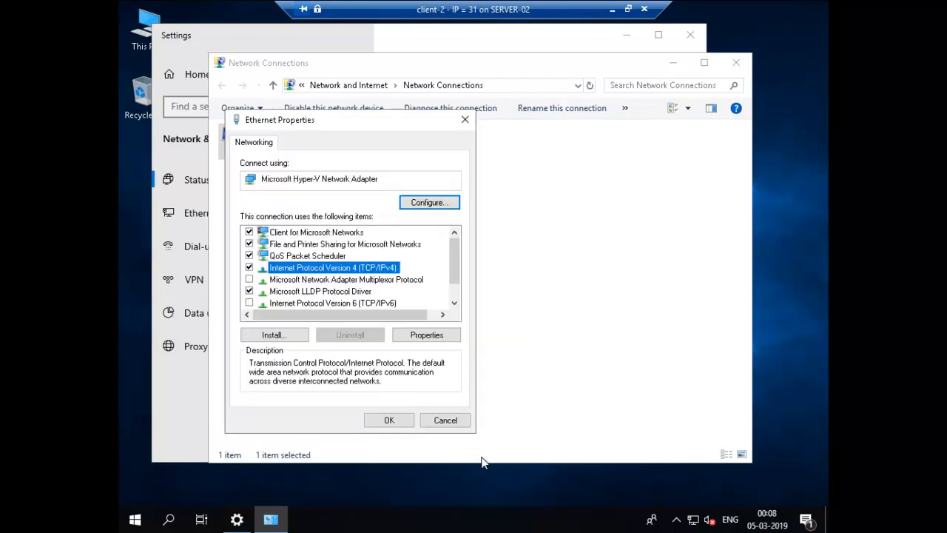
pyautogui.click(447, 420)
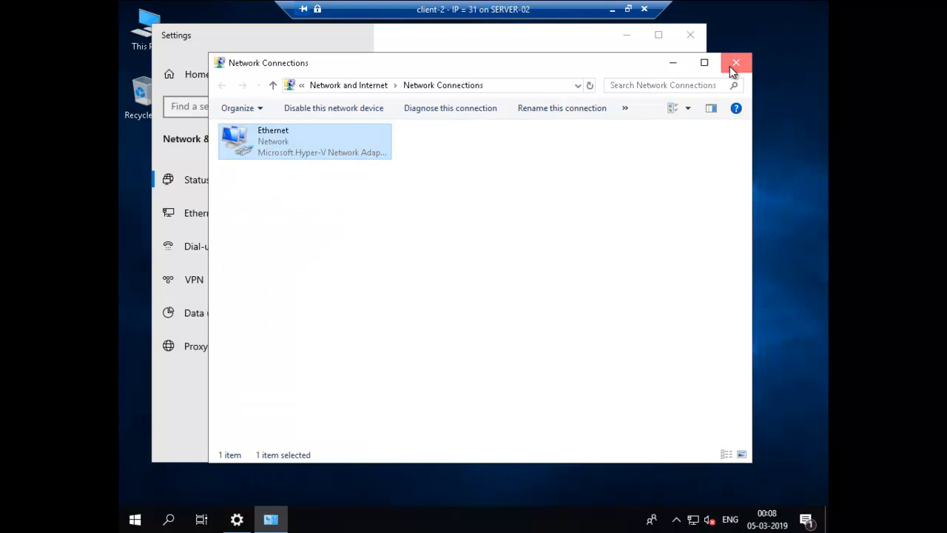
pyautogui.click(735, 63)
pyautogui.click(719, 34)
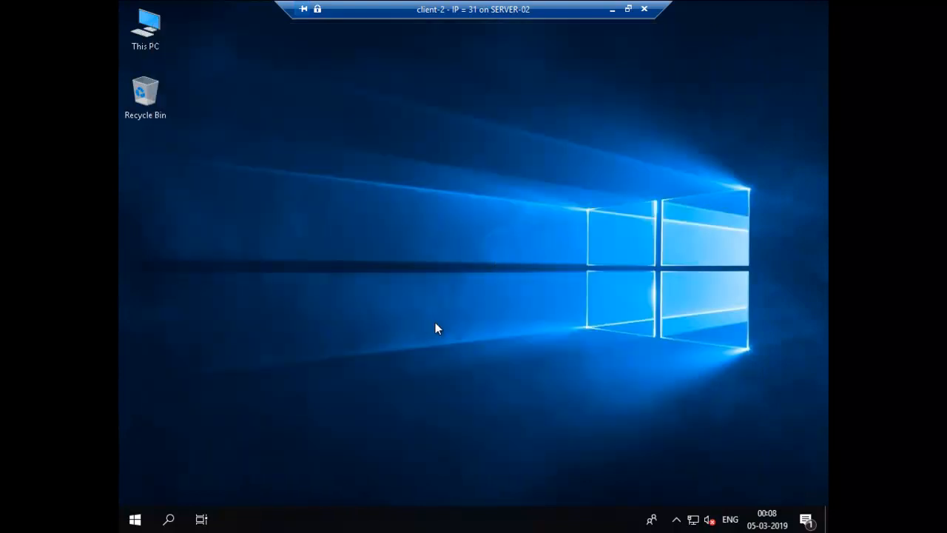
# From an admin Command Prompt, ping 192.168.88.12 and confirm replies with 0% loss
pyautogui.press('super+r')
pyautogui.press('Return')
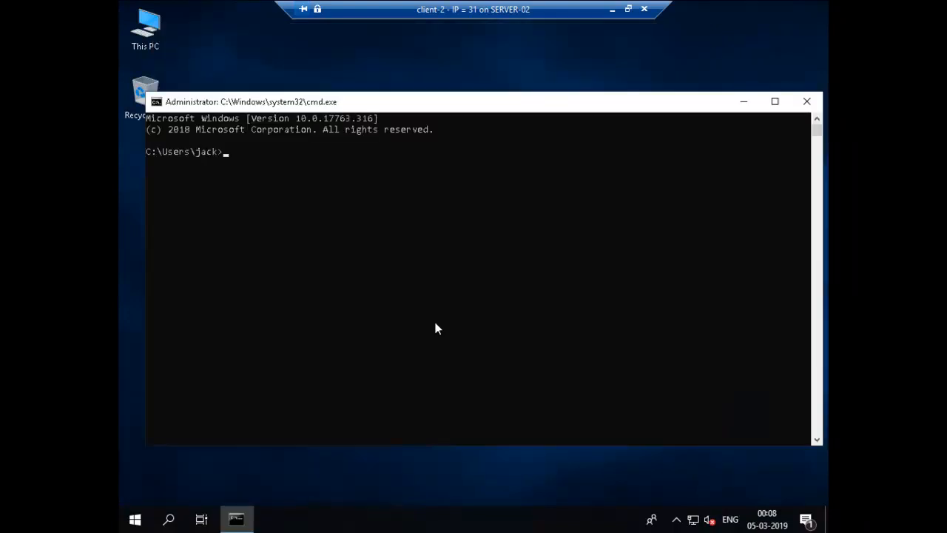
pyautogui.write('ping 192.168.88.12')
pyautogui.press('Return')
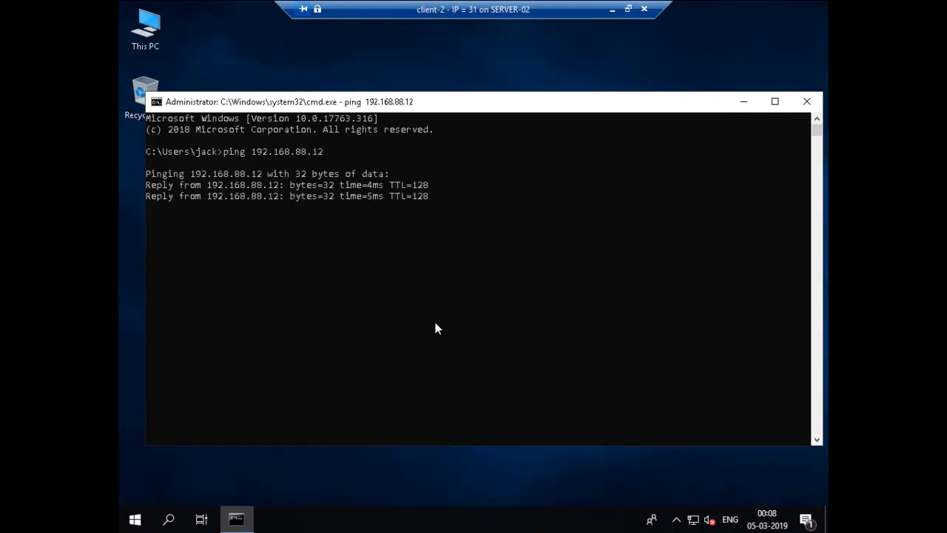
pyautogui.hotkey('ctrl', 'c')
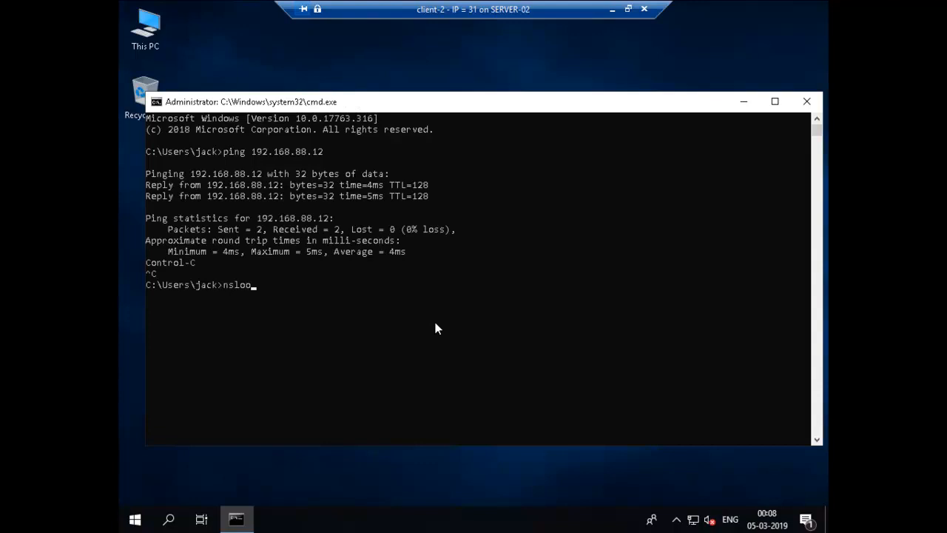
# Run nslookup to confirm CDC.Audit.gogreen.com is the default DNS server, then close the window
pyautogui.write('nslookup')
pyautogui.press('Return')
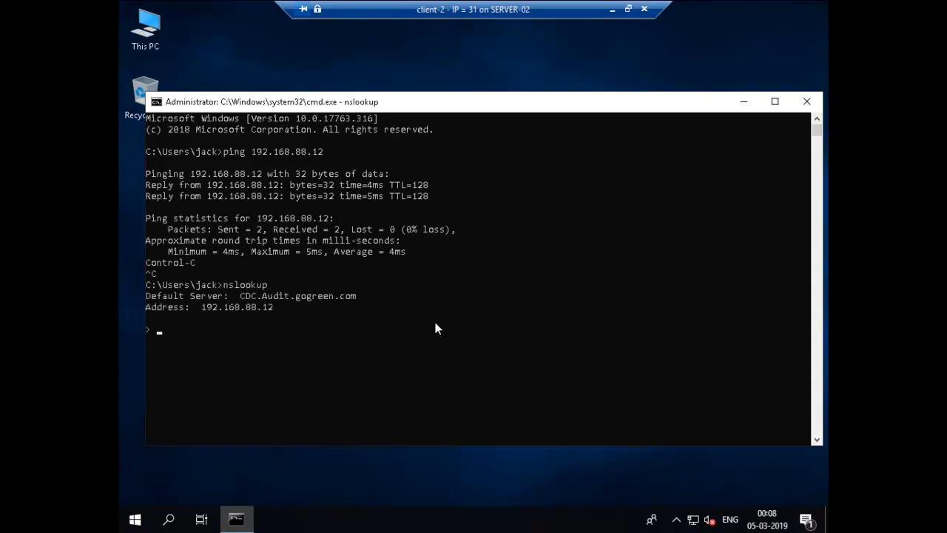
pyautogui.click(805, 100)
# In System Properties, change client-2's membership to the domain audit.gogreen.com
pyautogui.rightClick(153, 33)
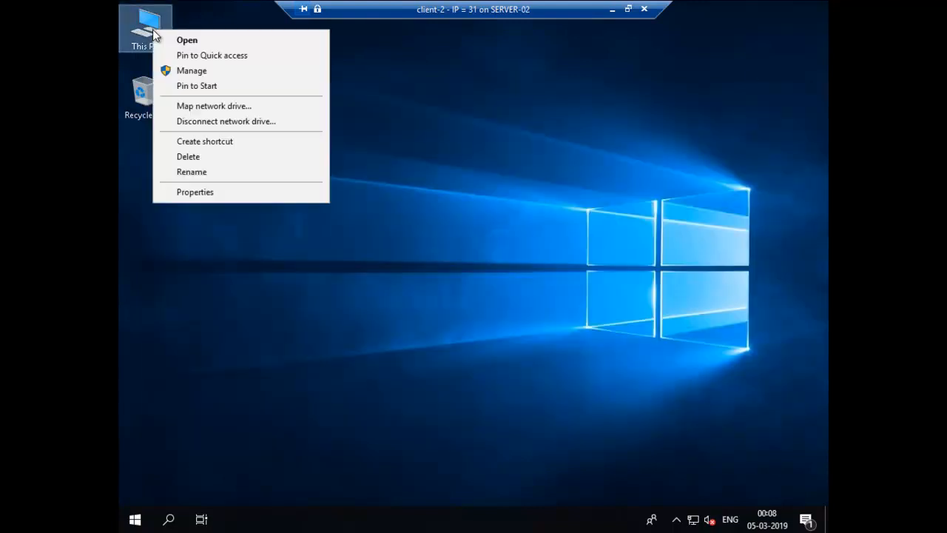
pyautogui.click(228, 194)
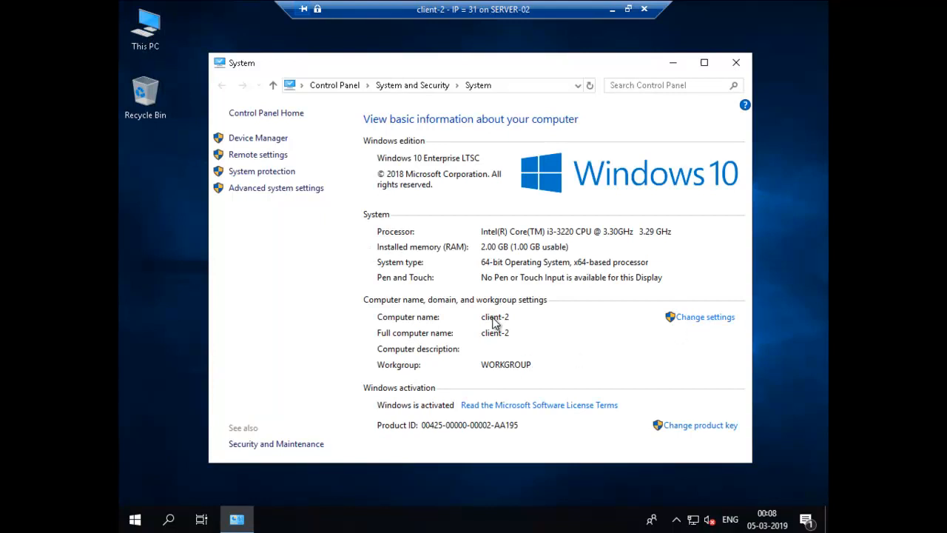
pyautogui.click(699, 324)
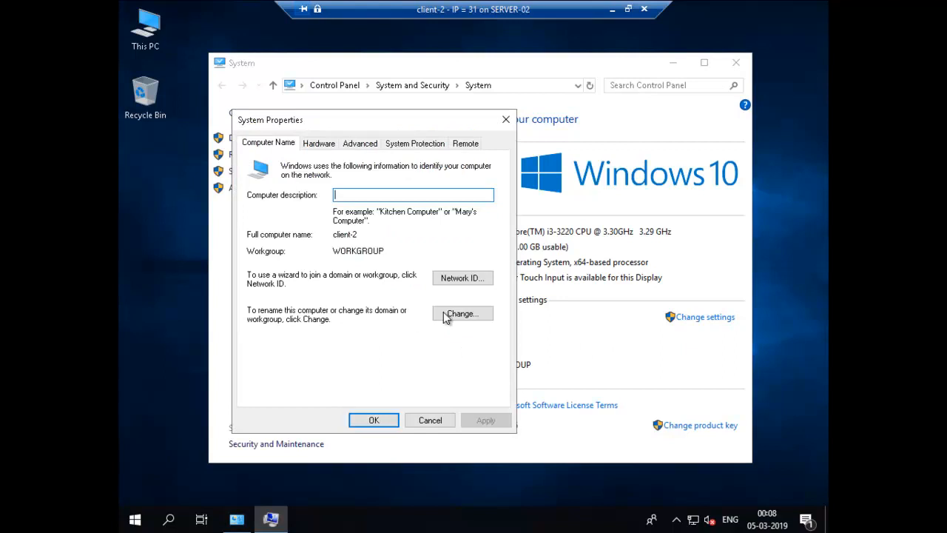
pyautogui.click(437, 314)
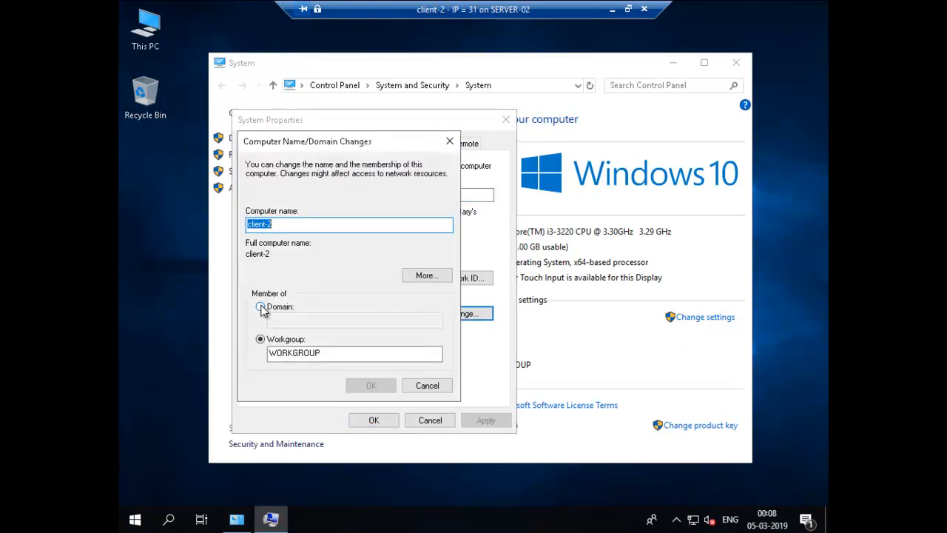
pyautogui.click(261, 307)
pyautogui.click(284, 322)
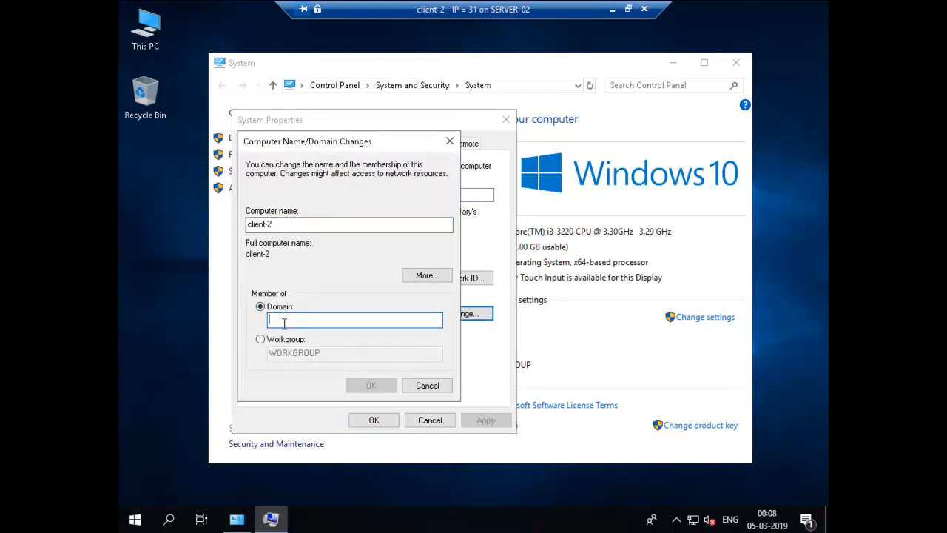
pyautogui.write('audi')
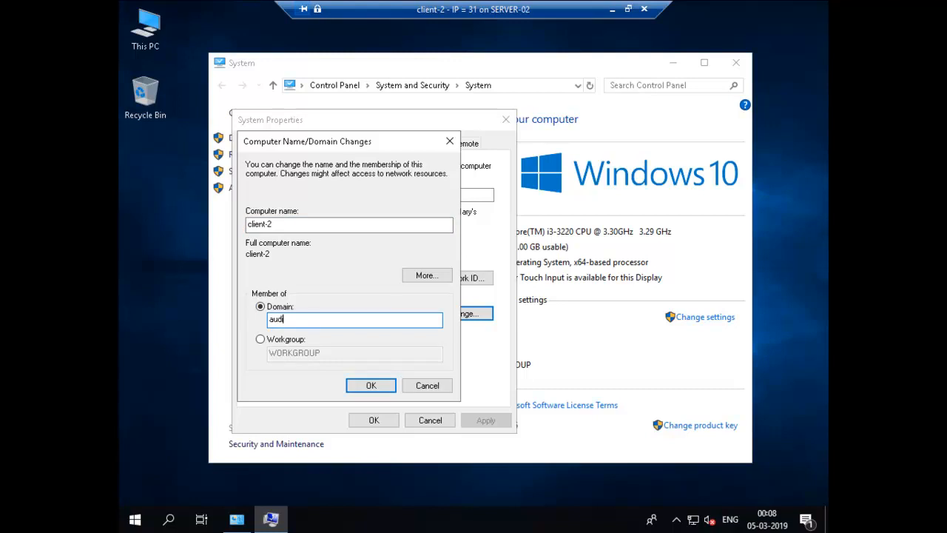
pyautogui.write('t.gogreen.com')
pyautogui.press('Return')
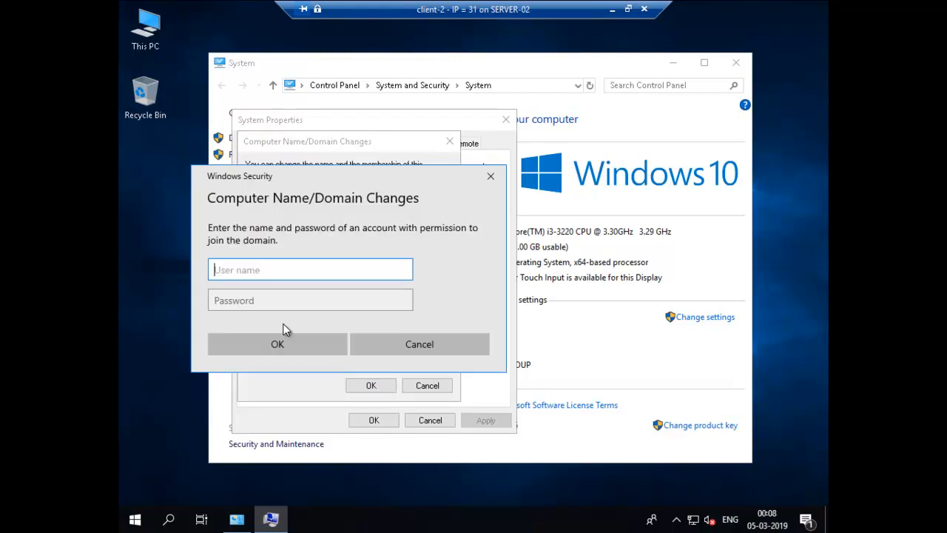
# Authenticate as administrator with its password, accept the domain welcome, and restart client-2
pyautogui.write('administrator')
pyautogui.press('Tab')
pyautogui.write('•••••')
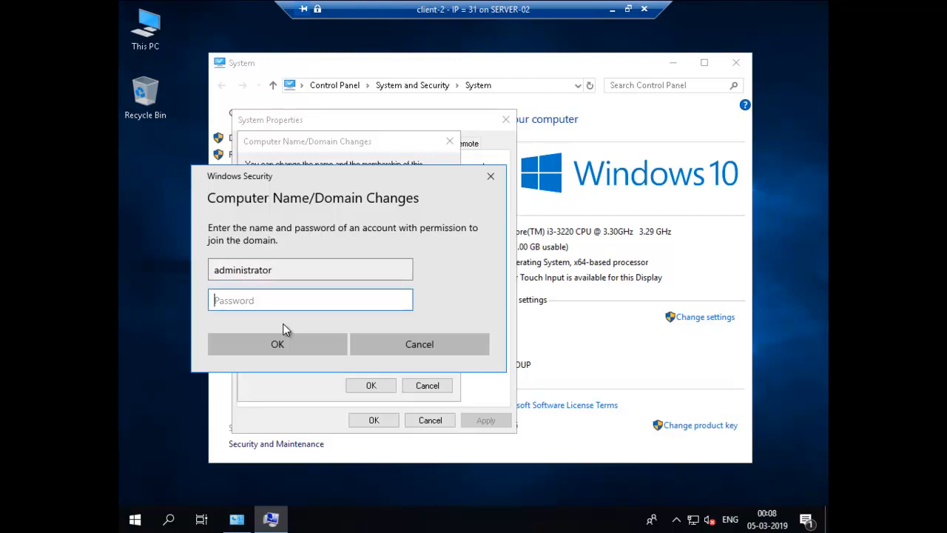
pyautogui.write('••')
pyautogui.press('Return')
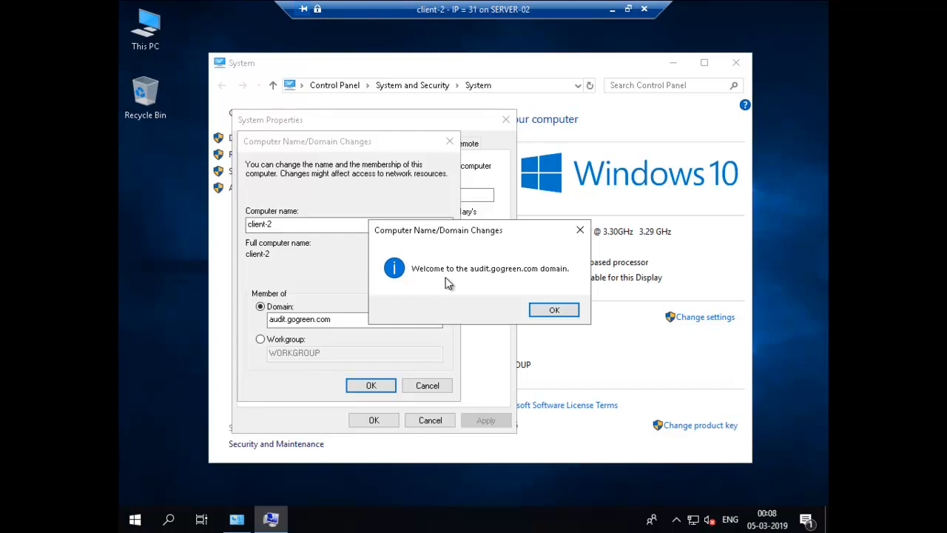
pyautogui.click(554, 311)
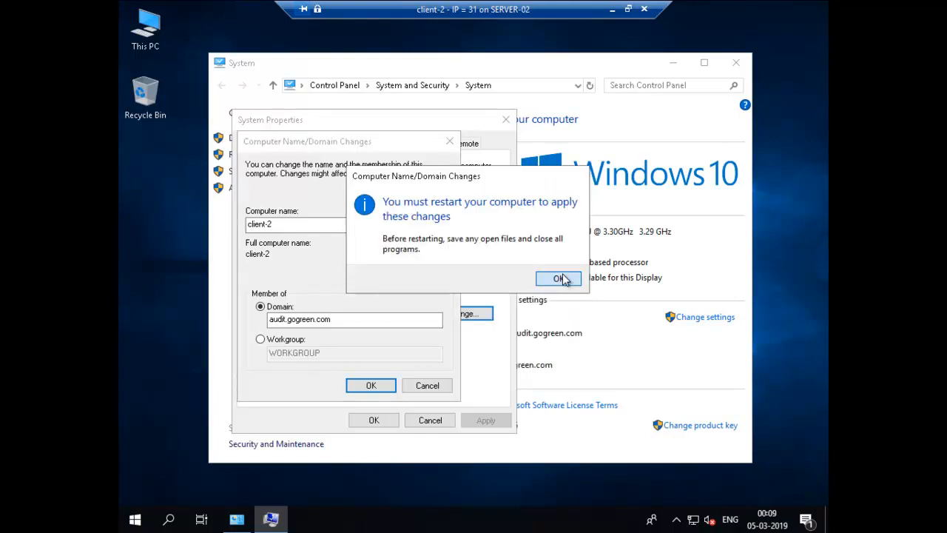
pyautogui.click(561, 279)
pyautogui.click(383, 419)
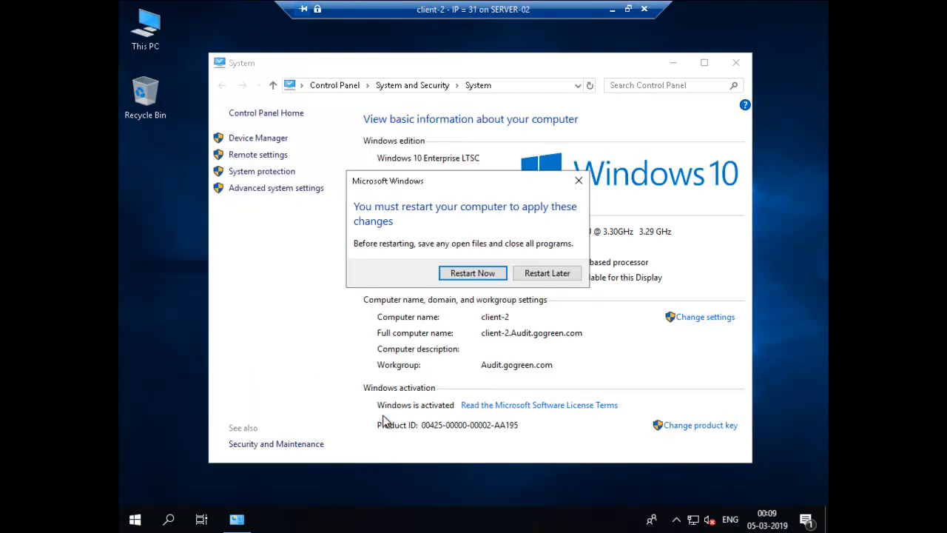
pyautogui.click(477, 278)
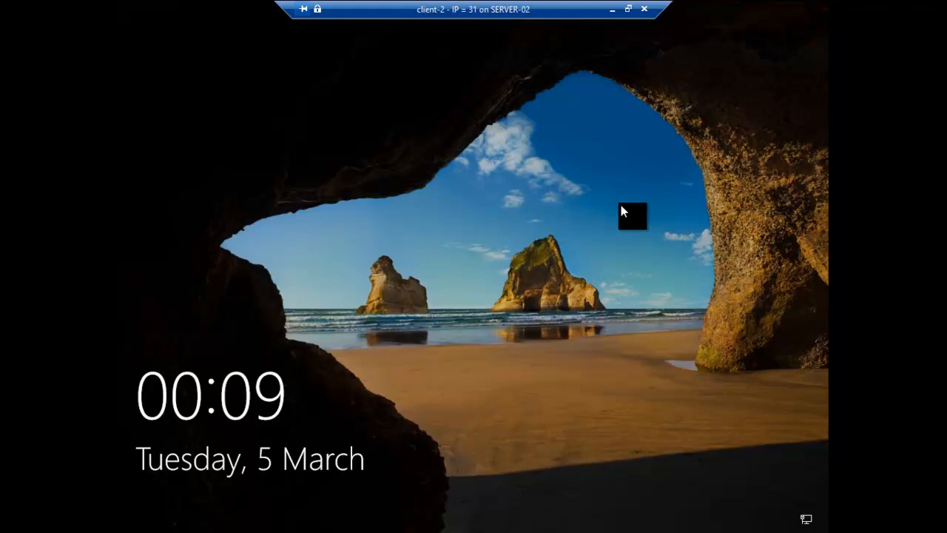
# Sign in to client-2 as the AUDIT user audit1 with its password, then sign out
pyautogui.click(627, 8)
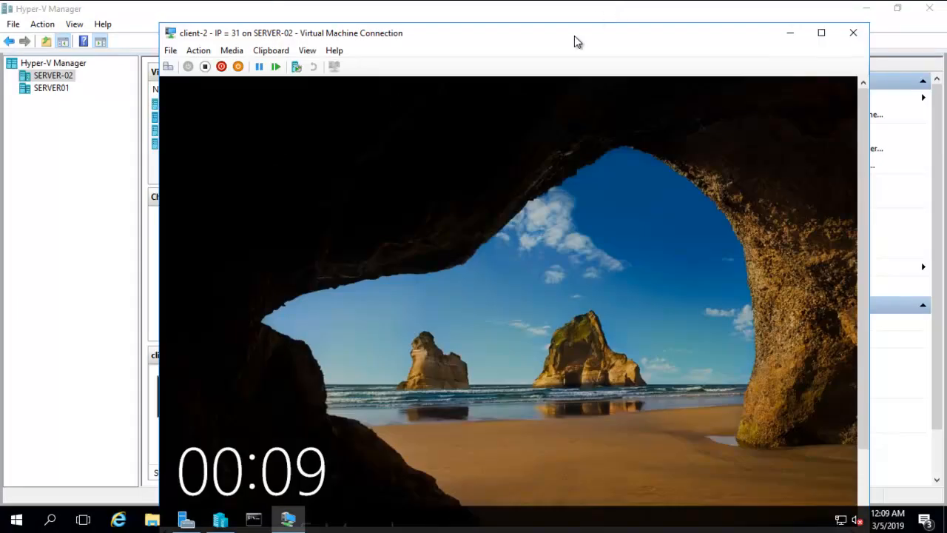
pyautogui.click(166, 74)
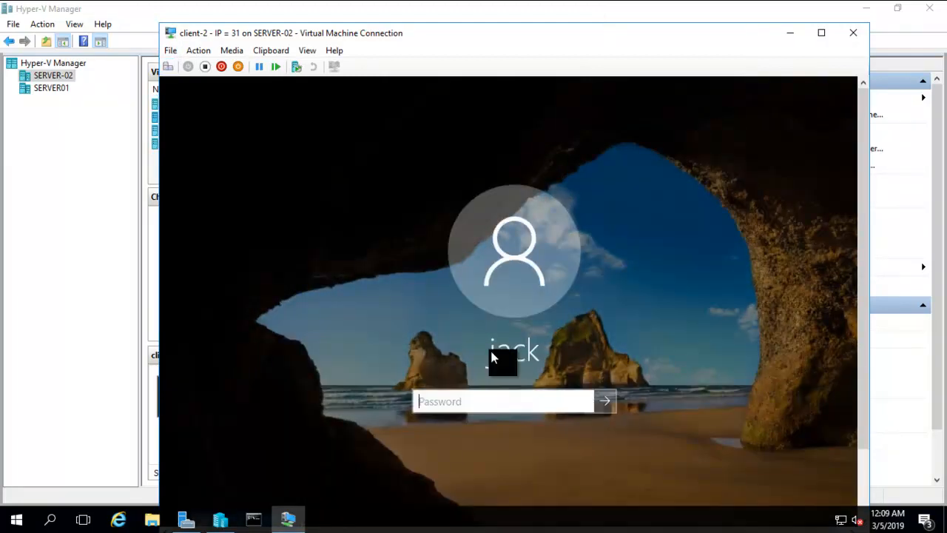
pyautogui.moveTo(865, 183); pyautogui.dragTo(869, 296)
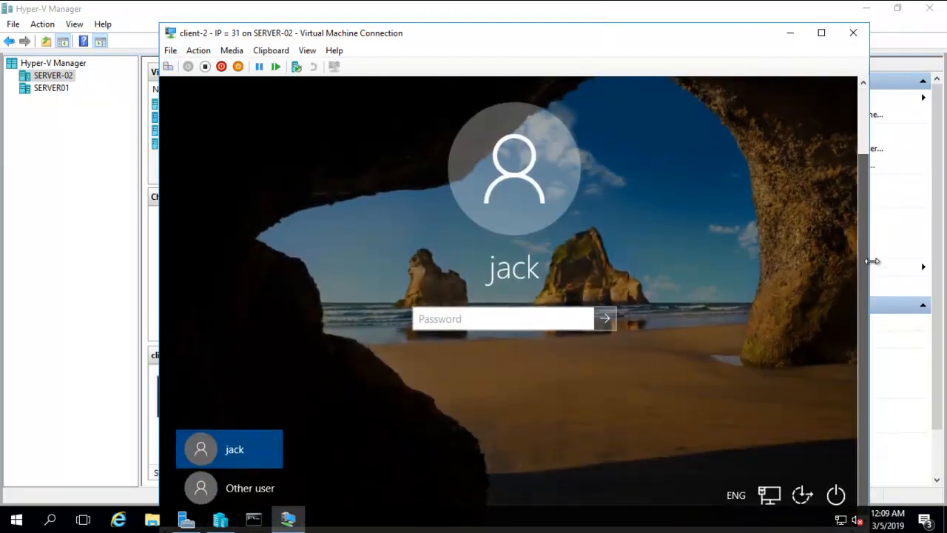
pyautogui.click(236, 480)
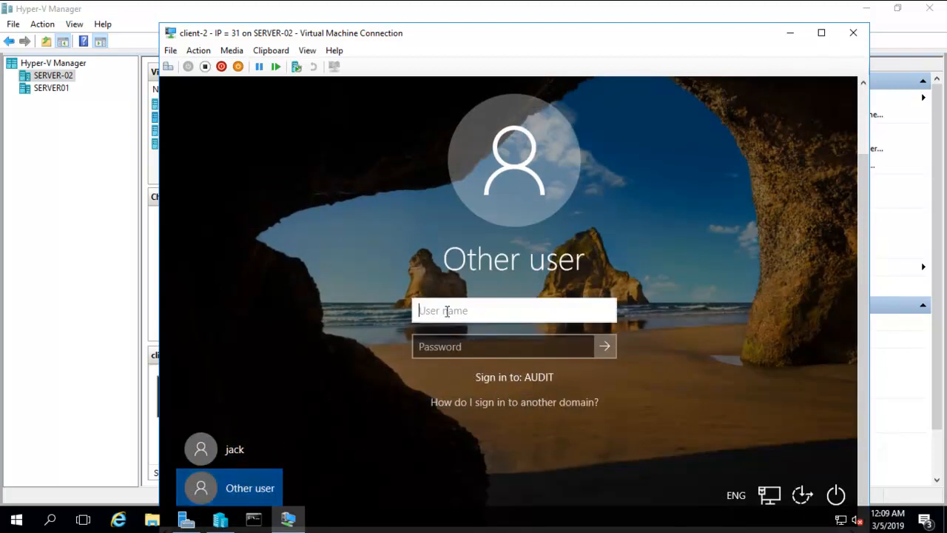
pyautogui.write('audit1')
pyautogui.press('Tab')
pyautogui.write('•••')
pyautogui.write('w0rd')
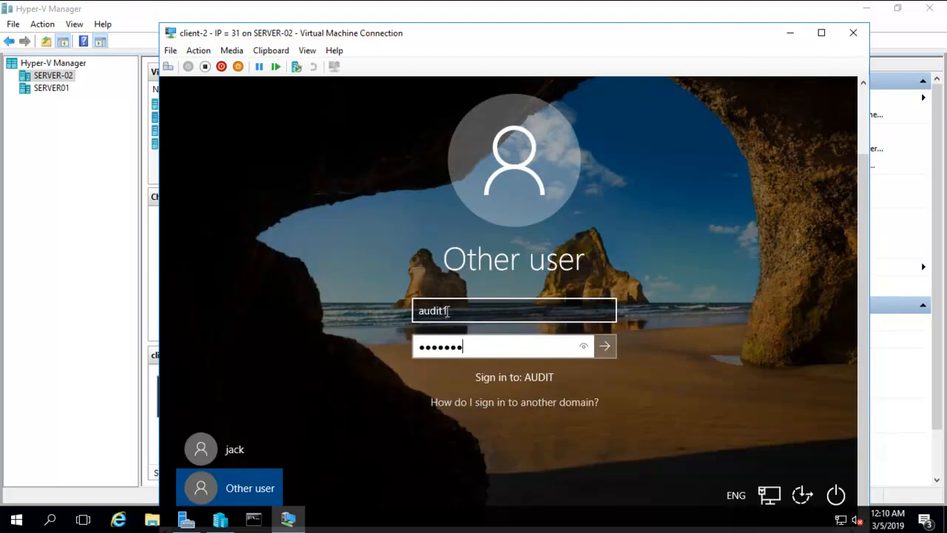
pyautogui.press('Return')
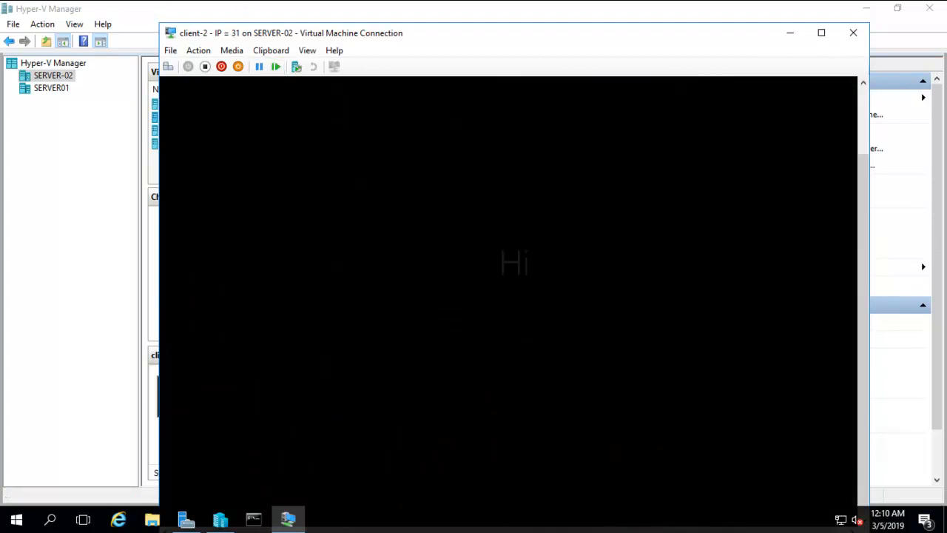
pyautogui.click(168, 67)
pyautogui.click(488, 223)
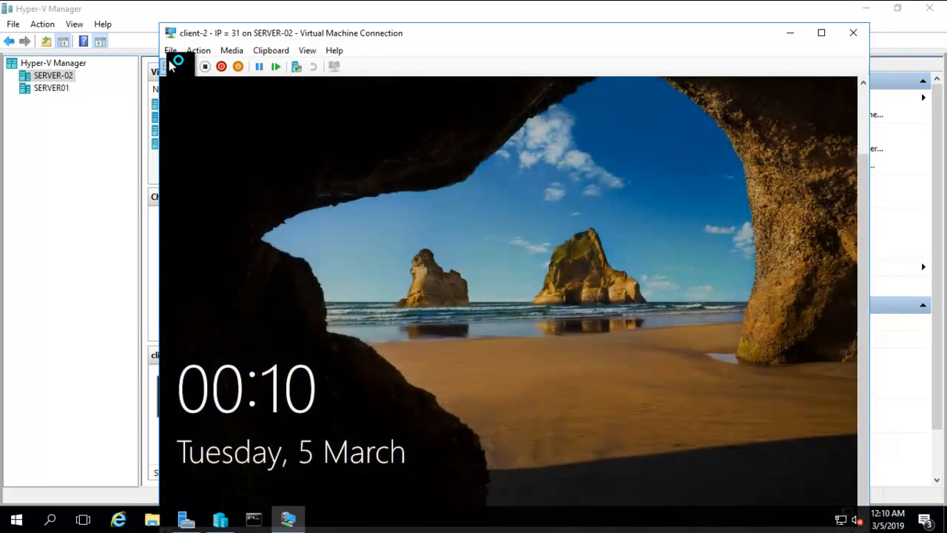
# Sign in to client-2 as gogreen\user1 with the account password
pyautogui.click(171, 67)
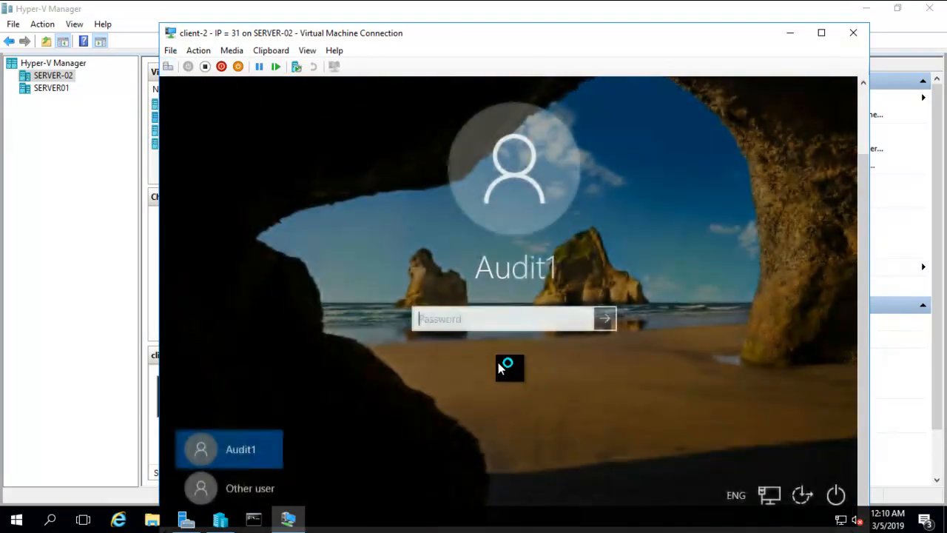
pyautogui.click(254, 487)
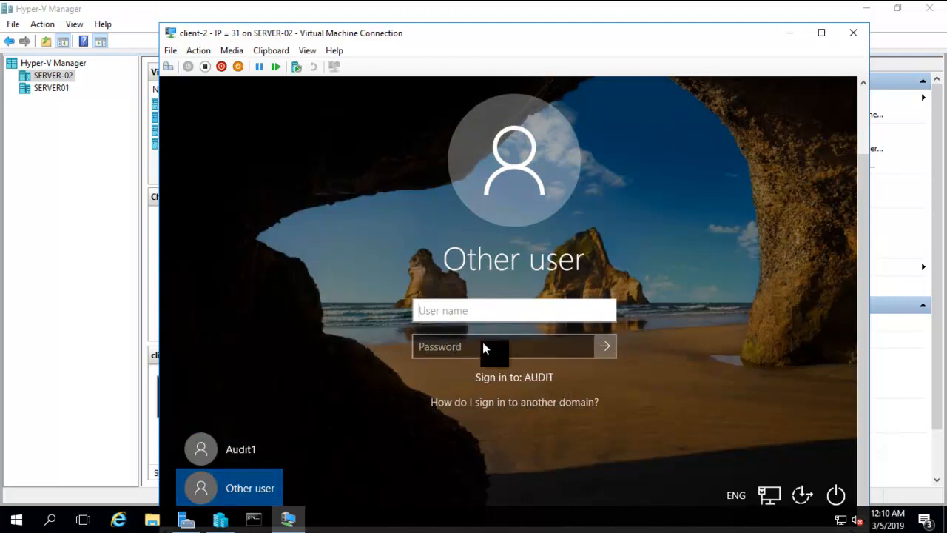
pyautogui.write('gogreen\\user1')
pyautogui.press('Tab')
pyautogui.write('Pa$$w0rd')
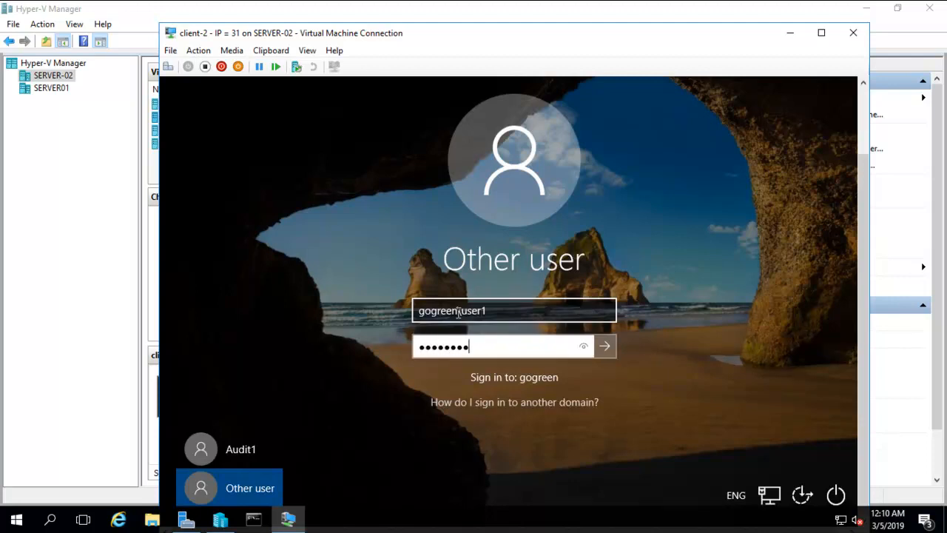
pyautogui.press('Return')
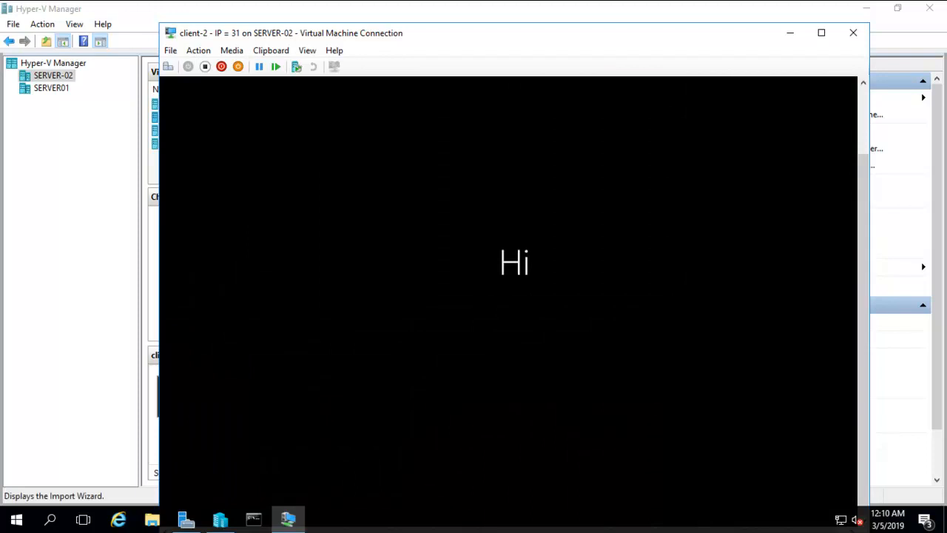
# Minimize the VM session and bring up the forest diagram in Windows Photo Viewer
pyautogui.moveTo(441, 34); pyautogui.dragTo(436, 30)
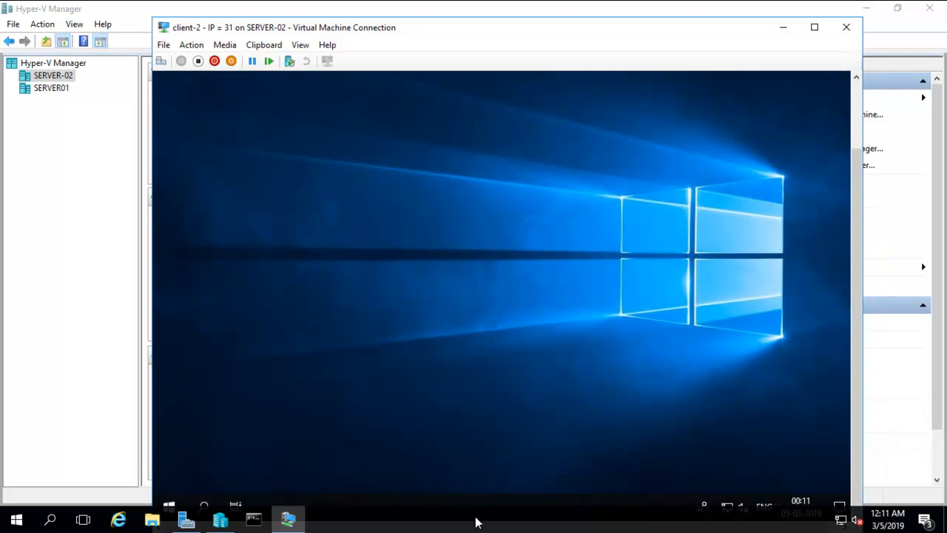
pyautogui.moveTo(513, 6)
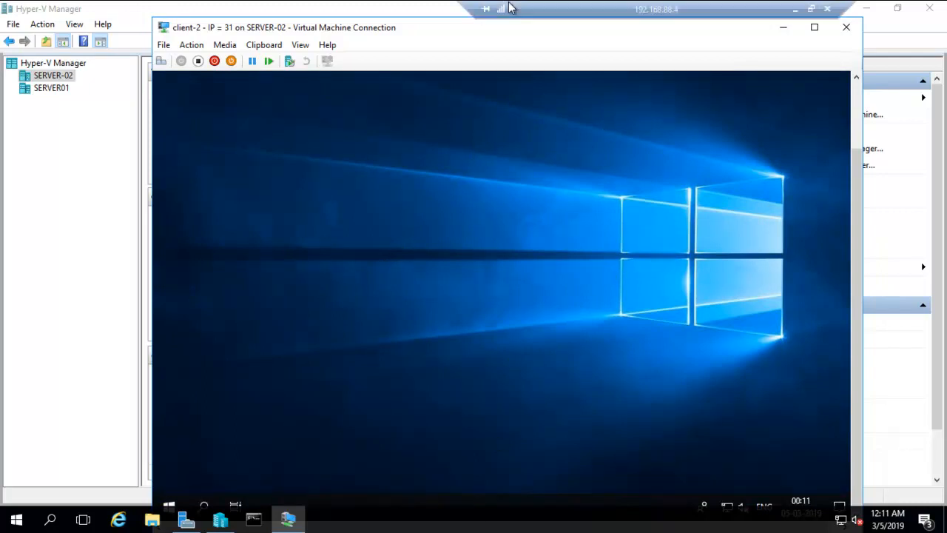
pyautogui.click(797, 11)
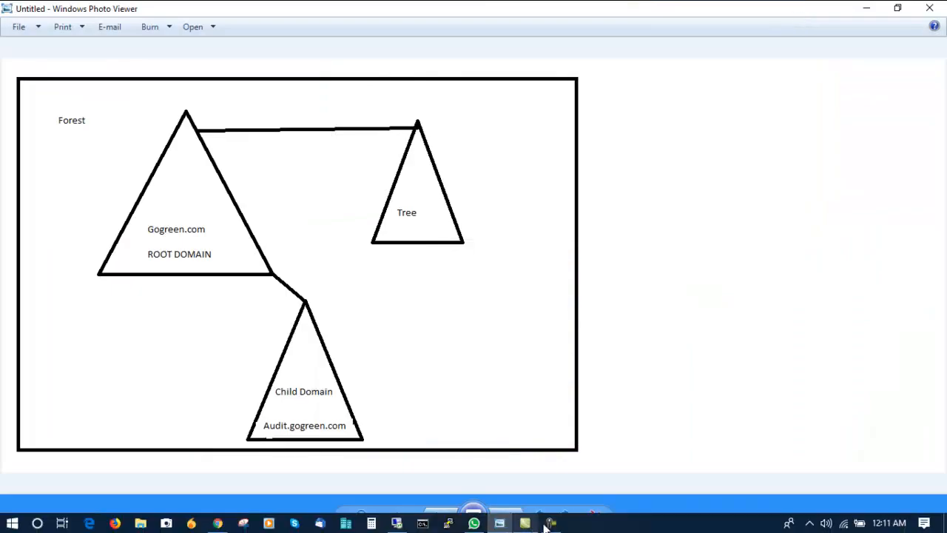
pyautogui.click(549, 523)
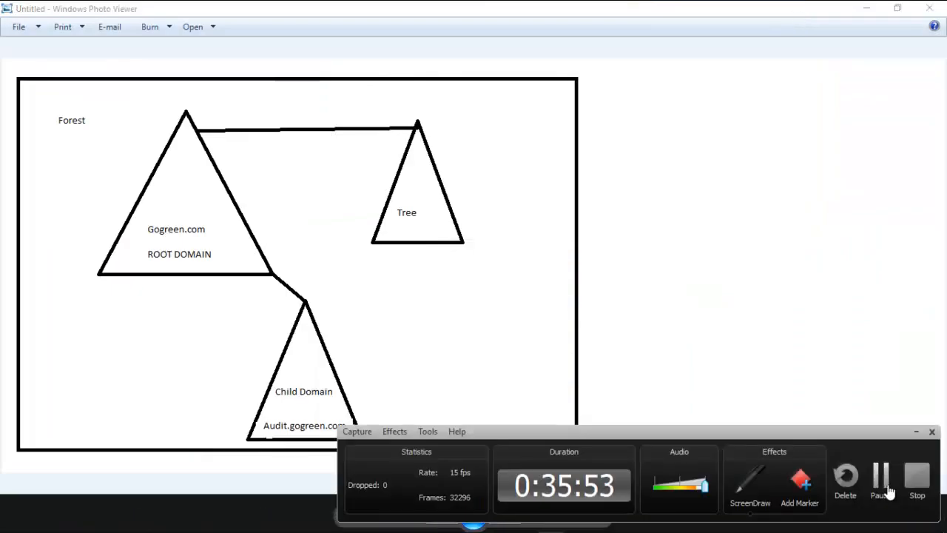